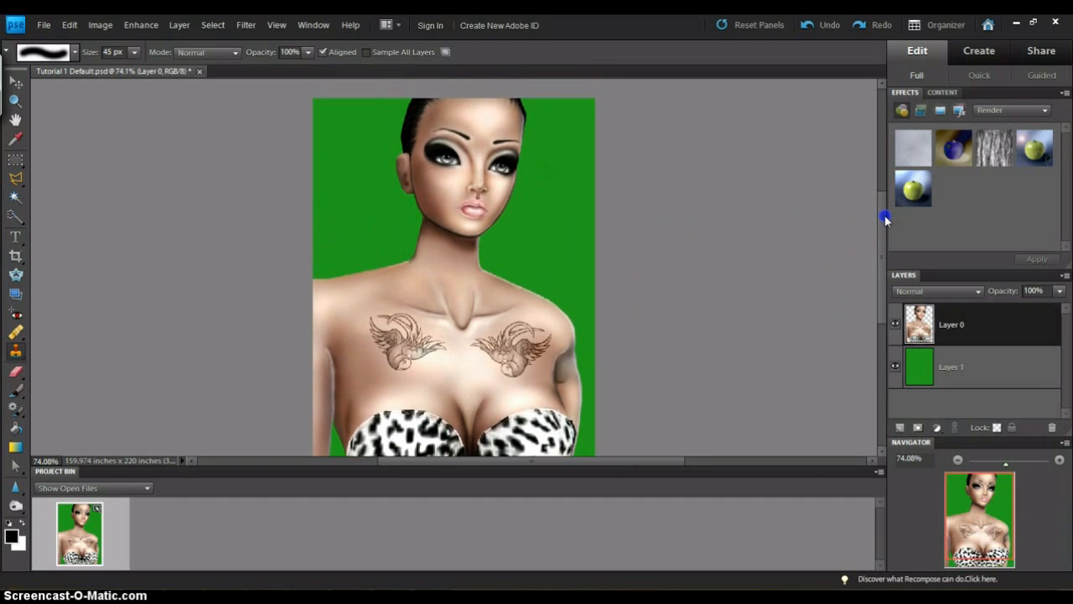
Step: Add a new empty layer above Layer 0 for painting the eyelashes
{"action": "left_click_drag", "start_coordinate": [886, 219], "coordinate": [889, 197]}
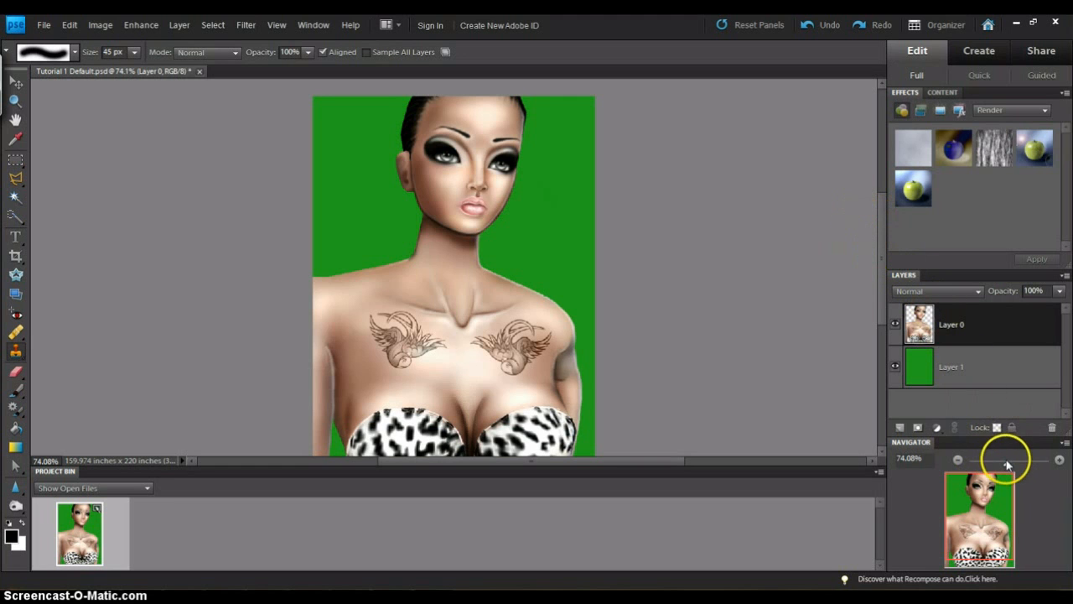
{"action": "left_click_drag", "start_coordinate": [1008, 464], "coordinate": [1020, 463]}
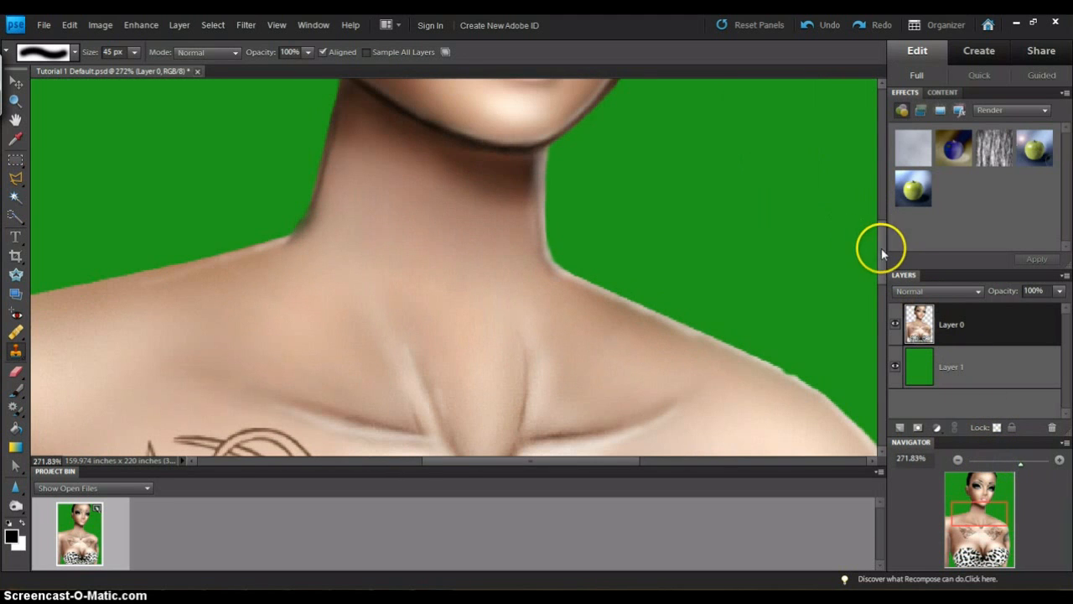
{"action": "scroll", "coordinate": [881, 243], "scroll_direction": "up", "scroll_amount": 6}
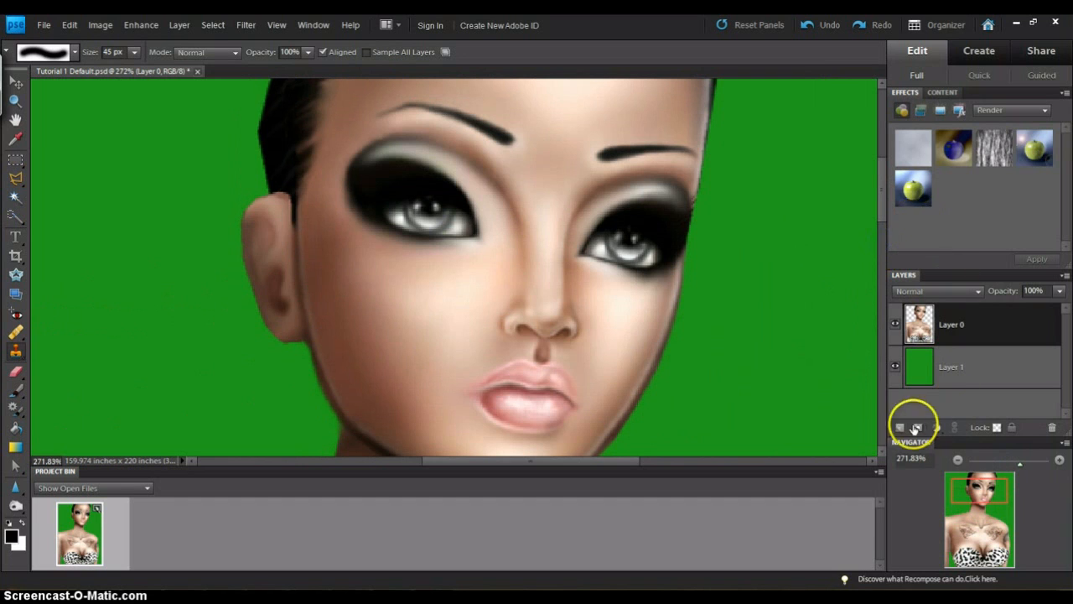
{"action": "left_click", "coordinate": [917, 428]}
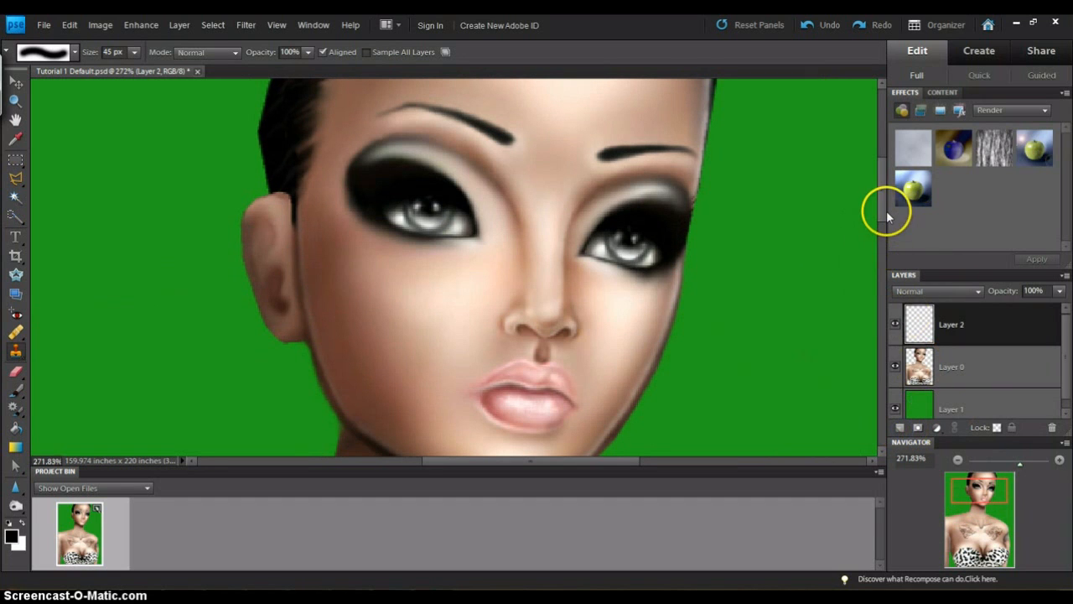
Step: Set up the Brush tool with a 3 px tip from the Basic Brushes set
{"action": "scroll", "coordinate": [883, 210], "scroll_direction": "up", "scroll_amount": 3}
{"action": "left_click", "coordinate": [15, 389]}
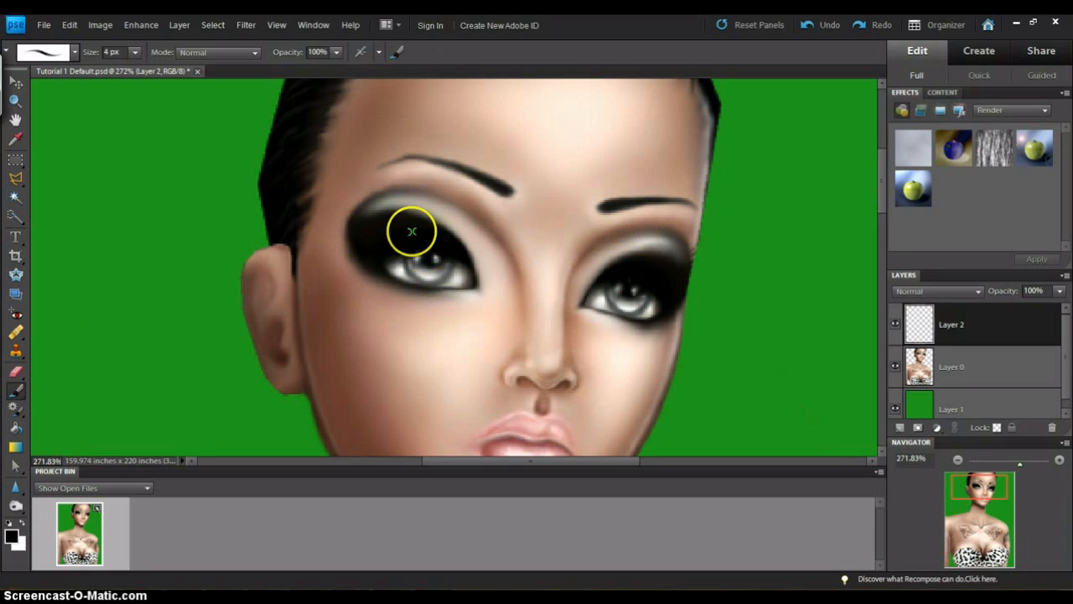
{"action": "right_click", "coordinate": [650, 250]}
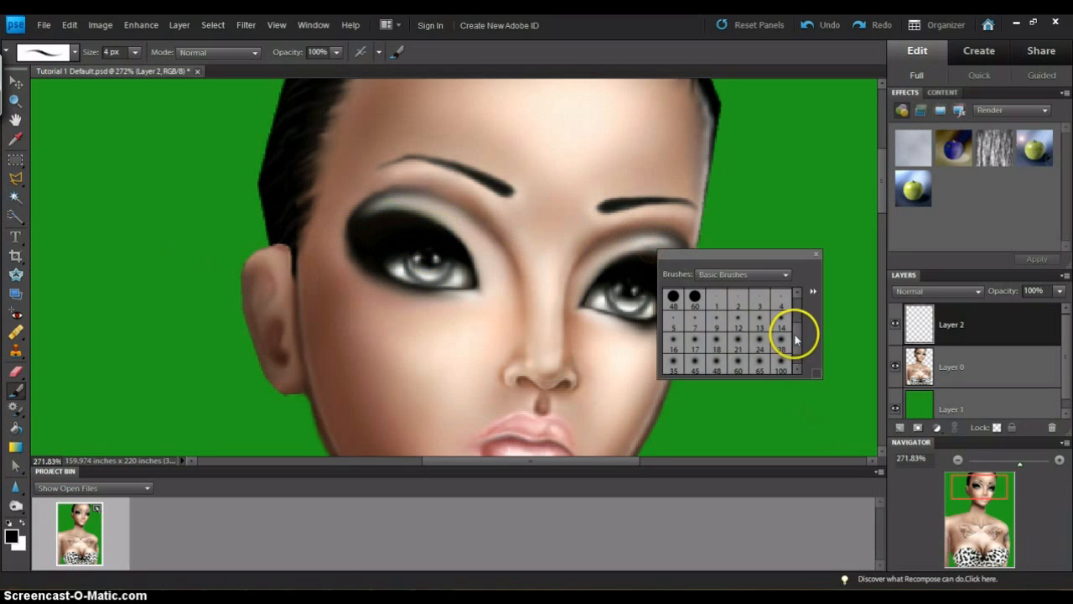
{"action": "scroll", "coordinate": [792, 336], "scroll_direction": "down", "scroll_amount": 3}
{"action": "left_click", "coordinate": [716, 295]}
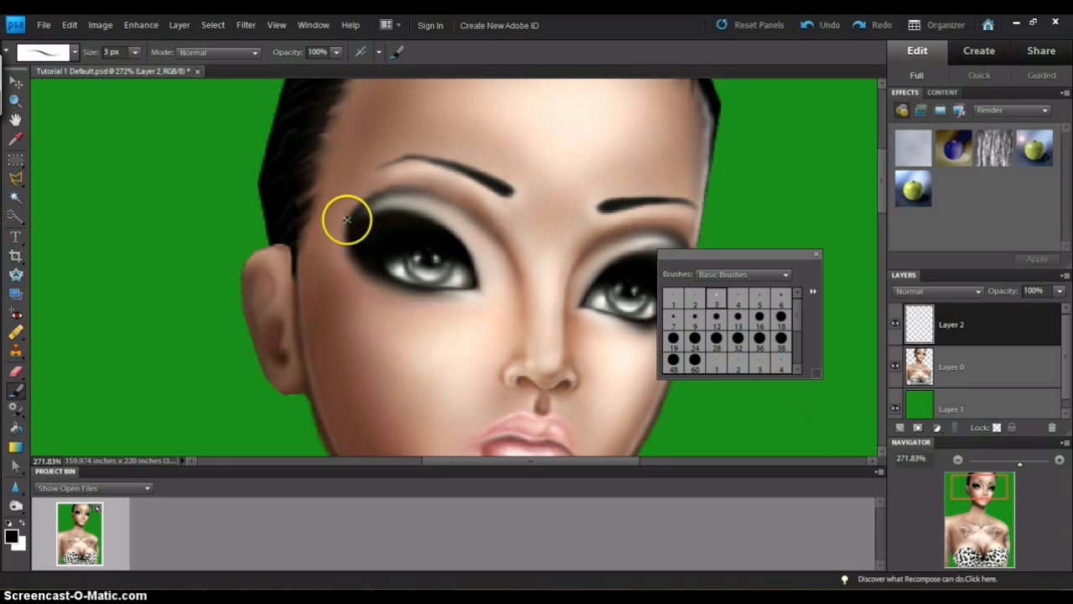
{"action": "left_click_drag", "start_coordinate": [779, 253], "coordinate": [825, 235]}
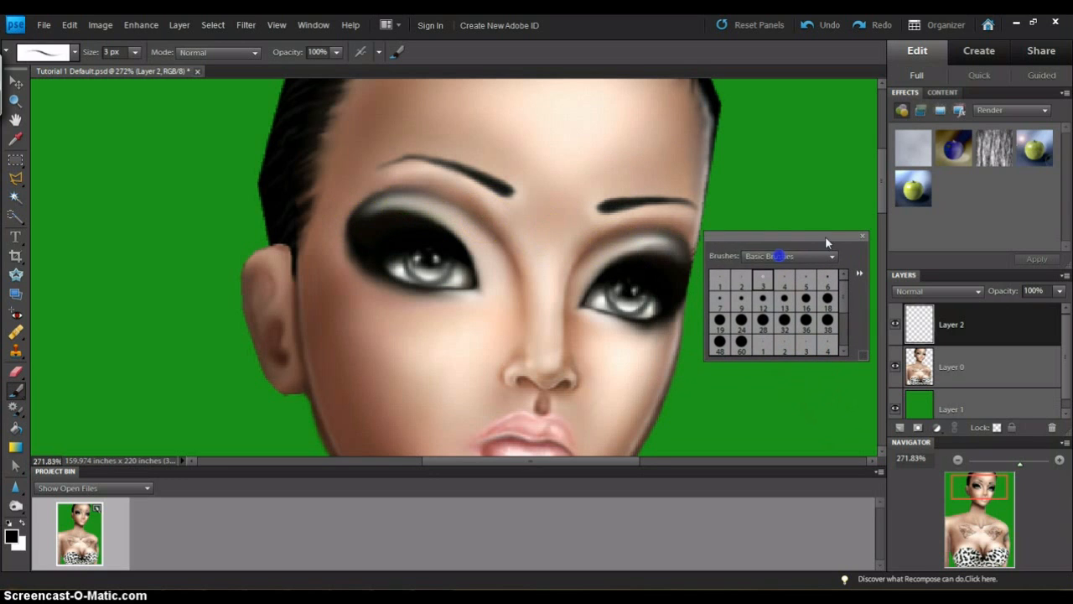
{"action": "left_click", "coordinate": [738, 276]}
{"action": "left_click", "coordinate": [668, 290]}
{"action": "left_click", "coordinate": [862, 235]}
Step: Paint dense black eyelashes along the upper lid and outer corner of the eye on the image's right side
{"action": "left_click", "coordinate": [659, 292]}
{"action": "mouse_move", "coordinate": [692, 286]}
{"action": "left_mouse_down"}
{"action": "mouse_move", "coordinate": [663, 300]}
{"action": "mouse_move", "coordinate": [708, 282]}
{"action": "left_mouse_up"}
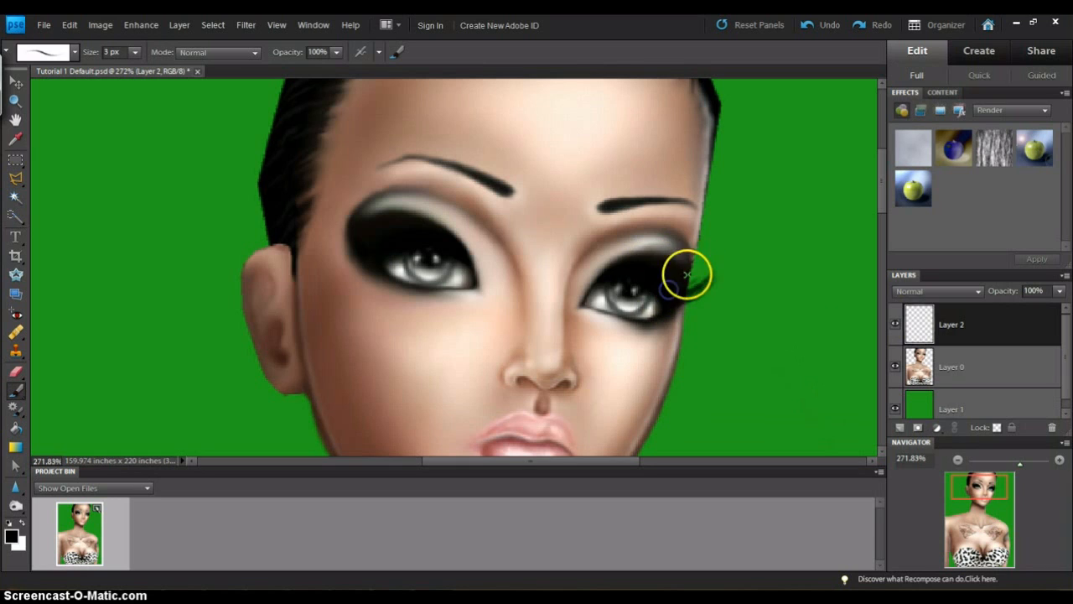
{"action": "left_click_drag", "start_coordinate": [692, 265], "coordinate": [721, 256]}
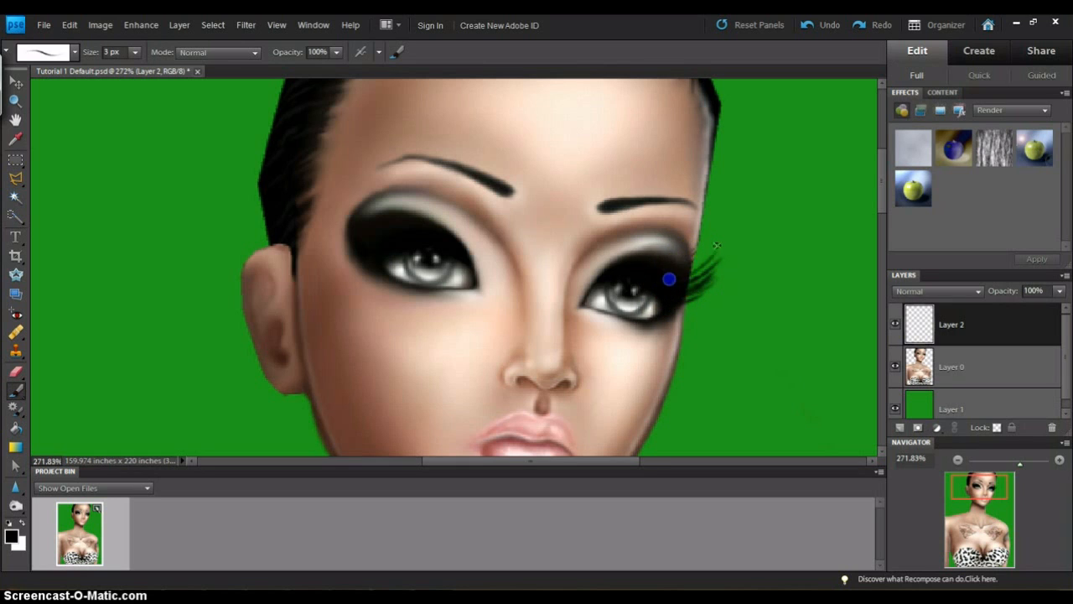
{"action": "mouse_move", "coordinate": [652, 271]}
{"action": "left_mouse_down"}
{"action": "mouse_move", "coordinate": [621, 242]}
{"action": "mouse_move", "coordinate": [619, 269]}
{"action": "mouse_move", "coordinate": [597, 268]}
{"action": "mouse_move", "coordinate": [637, 246]}
{"action": "left_mouse_up"}
{"action": "left_click_drag", "start_coordinate": [642, 265], "coordinate": [673, 243]}
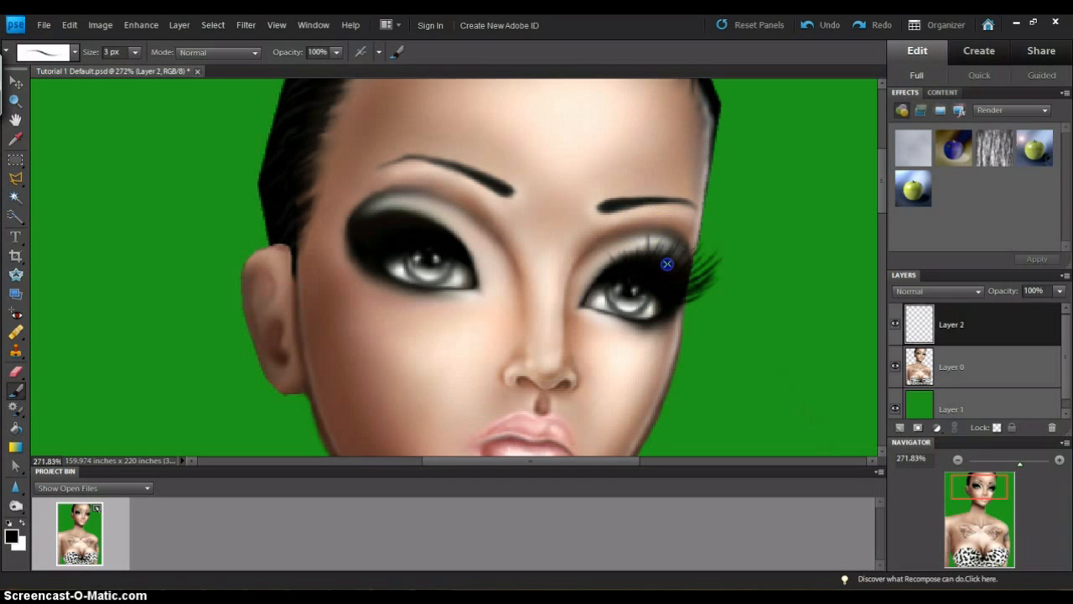
{"action": "left_click_drag", "start_coordinate": [701, 261], "coordinate": [714, 254]}
{"action": "mouse_move", "coordinate": [663, 277]}
{"action": "left_mouse_down"}
{"action": "mouse_move", "coordinate": [715, 263]}
{"action": "mouse_move", "coordinate": [709, 281]}
{"action": "mouse_move", "coordinate": [707, 265]}
{"action": "left_mouse_up"}
{"action": "mouse_move", "coordinate": [659, 295]}
{"action": "left_mouse_down"}
{"action": "mouse_move", "coordinate": [705, 275]}
{"action": "mouse_move", "coordinate": [671, 302]}
{"action": "mouse_move", "coordinate": [696, 301]}
{"action": "mouse_move", "coordinate": [666, 305]}
{"action": "mouse_move", "coordinate": [695, 299]}
{"action": "mouse_move", "coordinate": [713, 233]}
{"action": "mouse_move", "coordinate": [669, 268]}
{"action": "mouse_move", "coordinate": [709, 244]}
{"action": "left_mouse_up"}
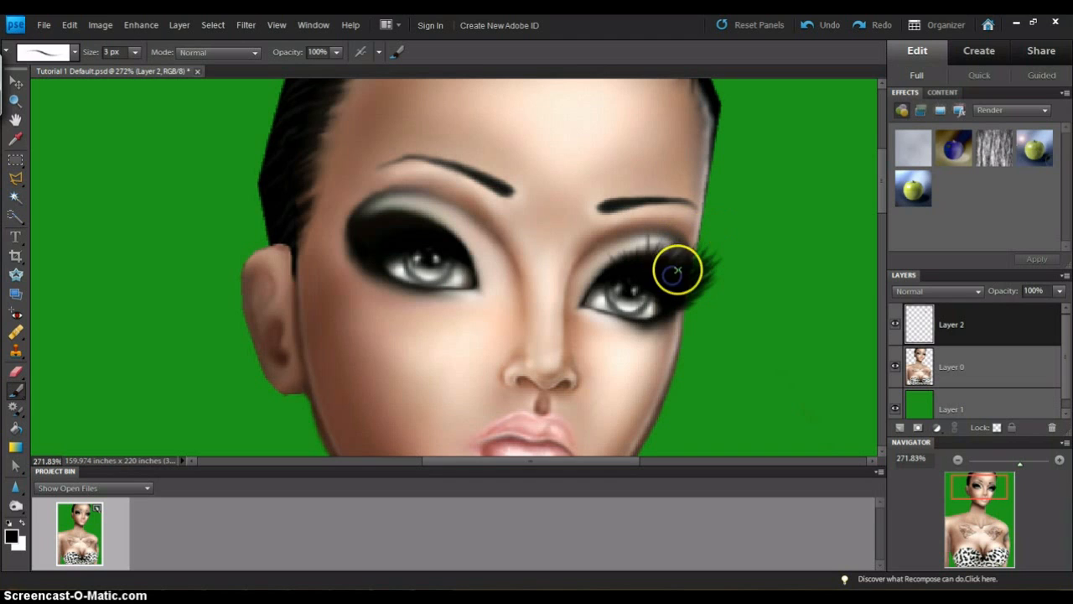
{"action": "mouse_move", "coordinate": [651, 269]}
{"action": "left_mouse_down"}
{"action": "mouse_move", "coordinate": [659, 238]}
{"action": "mouse_move", "coordinate": [686, 243]}
{"action": "mouse_move", "coordinate": [705, 231]}
{"action": "left_mouse_up"}
{"action": "mouse_move", "coordinate": [669, 264]}
{"action": "left_mouse_down"}
{"action": "mouse_move", "coordinate": [665, 239]}
{"action": "mouse_move", "coordinate": [674, 258]}
{"action": "mouse_move", "coordinate": [652, 236]}
{"action": "mouse_move", "coordinate": [638, 266]}
{"action": "mouse_move", "coordinate": [644, 244]}
{"action": "mouse_move", "coordinate": [643, 261]}
{"action": "mouse_move", "coordinate": [620, 242]}
{"action": "mouse_move", "coordinate": [632, 261]}
{"action": "mouse_move", "coordinate": [645, 245]}
{"action": "mouse_move", "coordinate": [637, 261]}
{"action": "mouse_move", "coordinate": [629, 245]}
{"action": "mouse_move", "coordinate": [580, 291]}
{"action": "mouse_move", "coordinate": [611, 257]}
{"action": "left_mouse_up"}
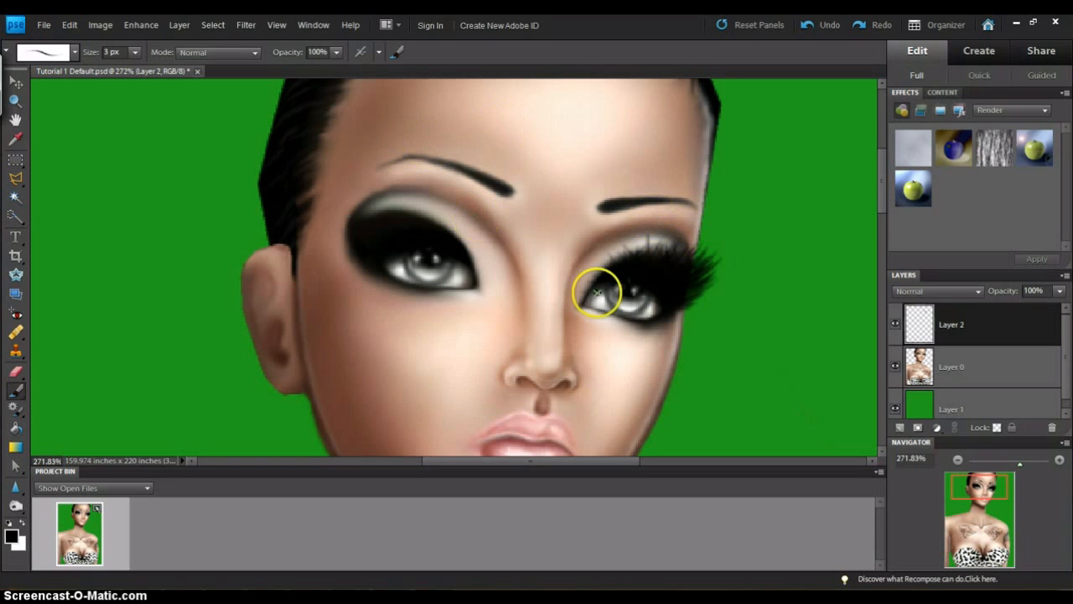
{"action": "left_click_drag", "start_coordinate": [677, 289], "coordinate": [710, 283]}
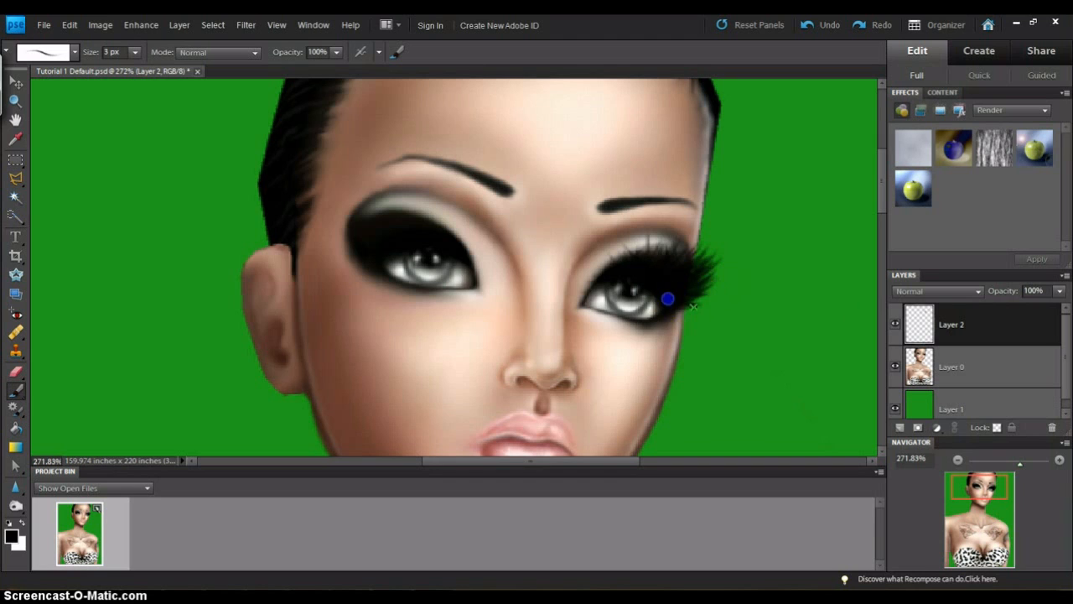
{"action": "left_click_drag", "start_coordinate": [686, 309], "coordinate": [691, 308]}
{"action": "left_click_drag", "start_coordinate": [666, 310], "coordinate": [684, 312]}
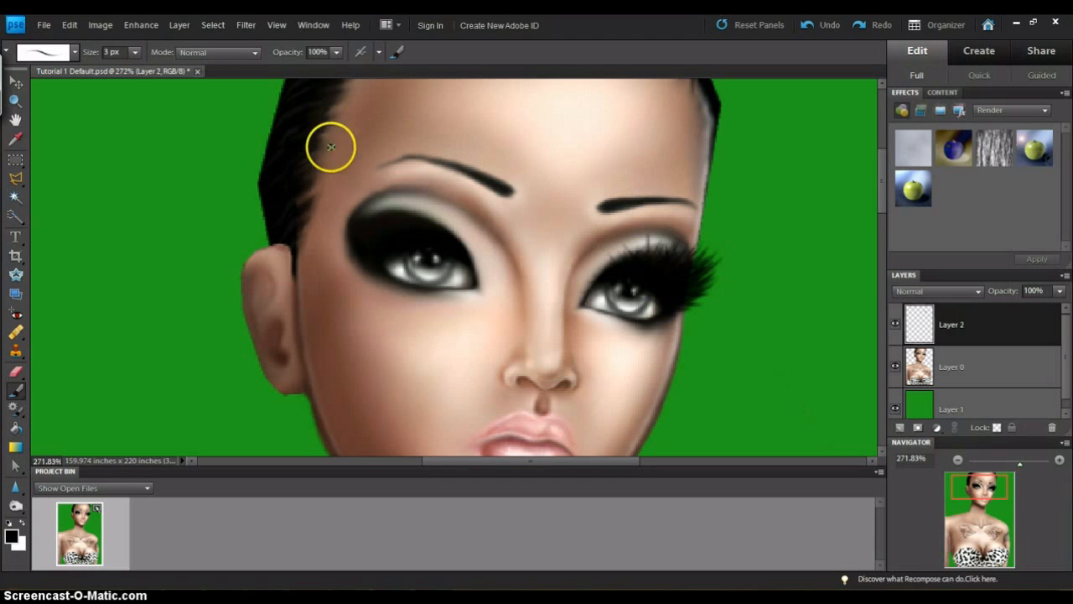
Step: Paint matching black eyelashes flaring from the outer corner of the eye on the image's left side
{"action": "left_click_drag", "start_coordinate": [378, 244], "coordinate": [333, 221]}
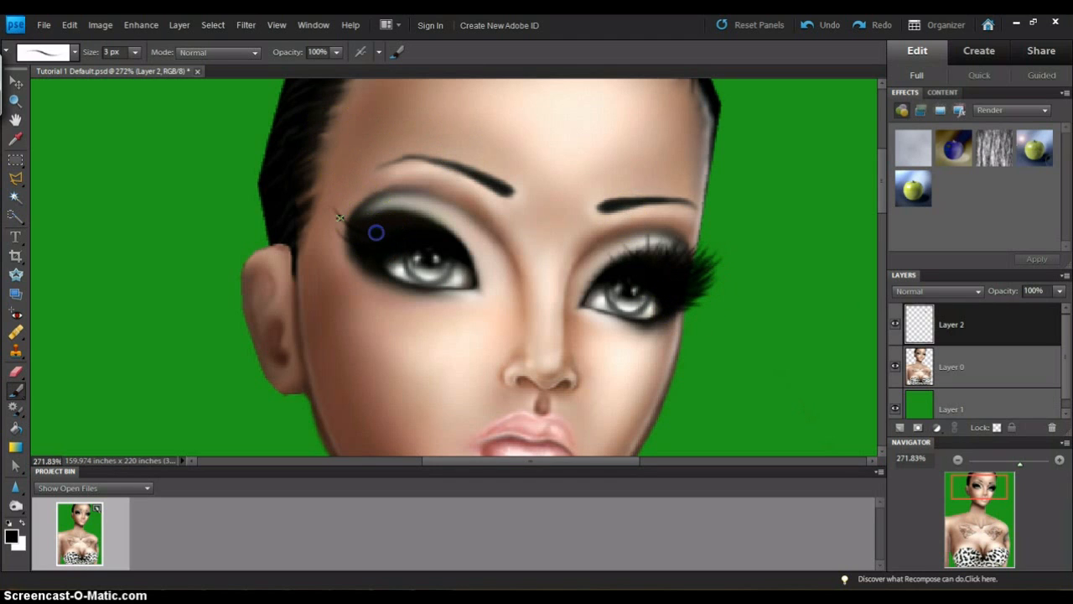
{"action": "left_click", "coordinate": [385, 240]}
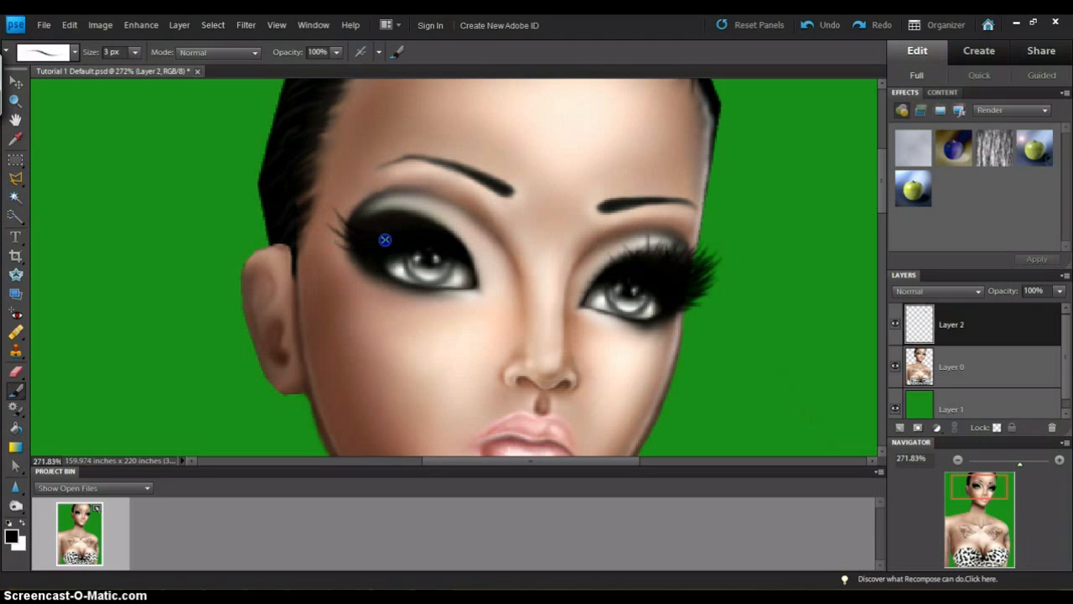
{"action": "mouse_move", "coordinate": [384, 243]}
{"action": "left_mouse_down"}
{"action": "mouse_move", "coordinate": [326, 241]}
{"action": "mouse_move", "coordinate": [327, 229]}
{"action": "mouse_move", "coordinate": [373, 241]}
{"action": "mouse_move", "coordinate": [332, 220]}
{"action": "left_mouse_up"}
{"action": "left_click_drag", "start_coordinate": [380, 239], "coordinate": [329, 211]}
{"action": "mouse_move", "coordinate": [380, 245]}
{"action": "left_mouse_down"}
{"action": "mouse_move", "coordinate": [323, 230]}
{"action": "mouse_move", "coordinate": [376, 213]}
{"action": "mouse_move", "coordinate": [346, 206]}
{"action": "left_mouse_up"}
{"action": "left_click_drag", "start_coordinate": [388, 235], "coordinate": [357, 203]}
{"action": "left_click_drag", "start_coordinate": [395, 232], "coordinate": [361, 201]}
{"action": "left_click_drag", "start_coordinate": [384, 233], "coordinate": [358, 204]}
{"action": "left_click_drag", "start_coordinate": [382, 238], "coordinate": [332, 191]}
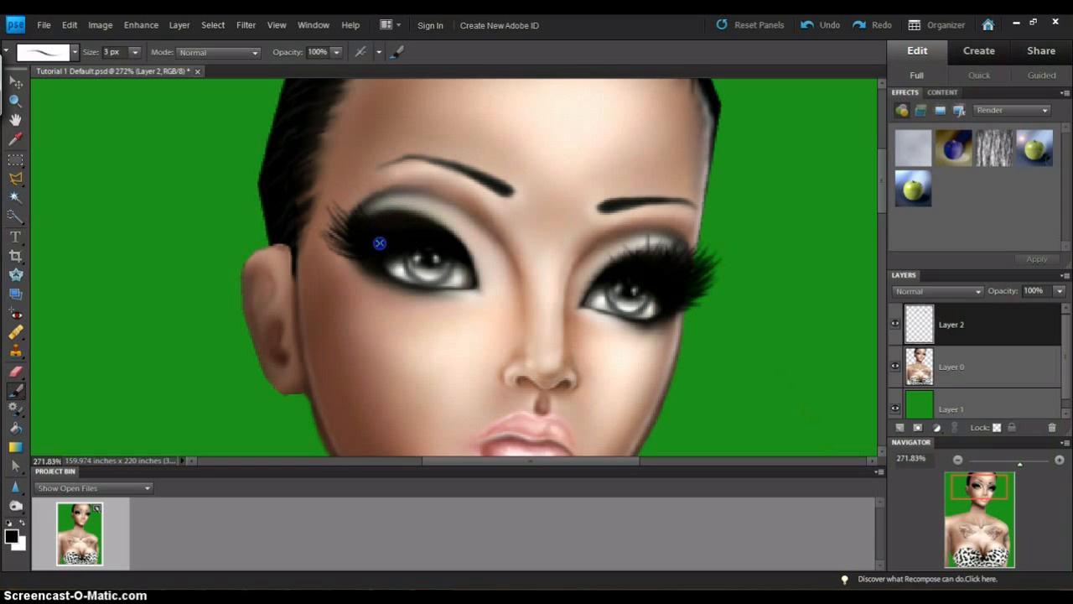
{"action": "mouse_move", "coordinate": [387, 244]}
{"action": "left_mouse_down"}
{"action": "mouse_move", "coordinate": [326, 226]}
{"action": "mouse_move", "coordinate": [386, 228]}
{"action": "mouse_move", "coordinate": [371, 191]}
{"action": "mouse_move", "coordinate": [379, 203]}
{"action": "mouse_move", "coordinate": [350, 177]}
{"action": "mouse_move", "coordinate": [373, 227]}
{"action": "mouse_move", "coordinate": [325, 190]}
{"action": "left_mouse_up"}
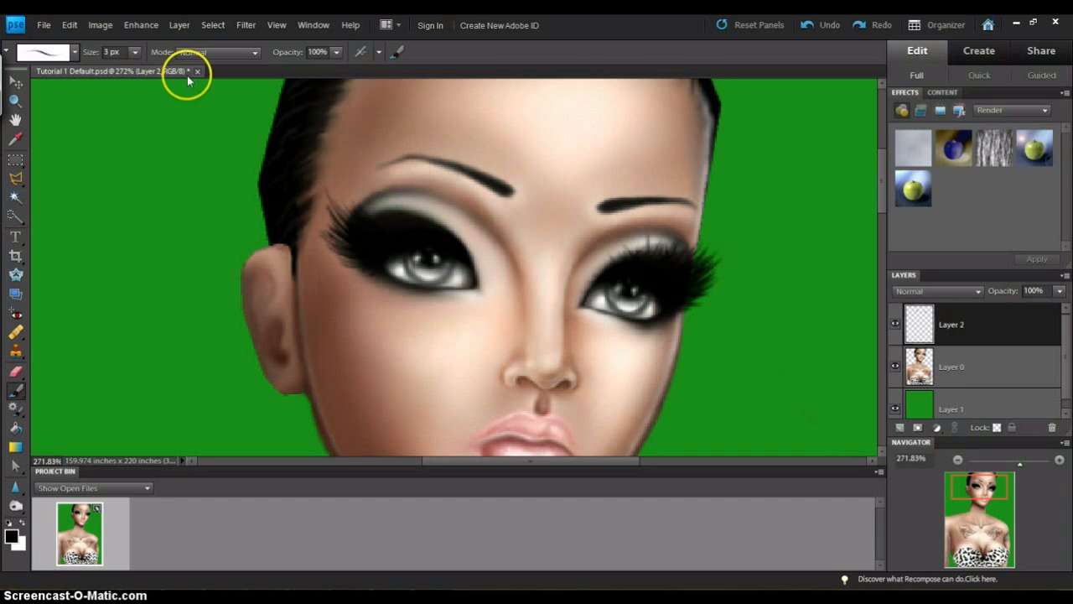
Step: Review which brush settings the tablet pen pressure controls, without changing them
{"action": "left_click", "coordinate": [69, 24]}
{"action": "left_click", "coordinate": [71, 27]}
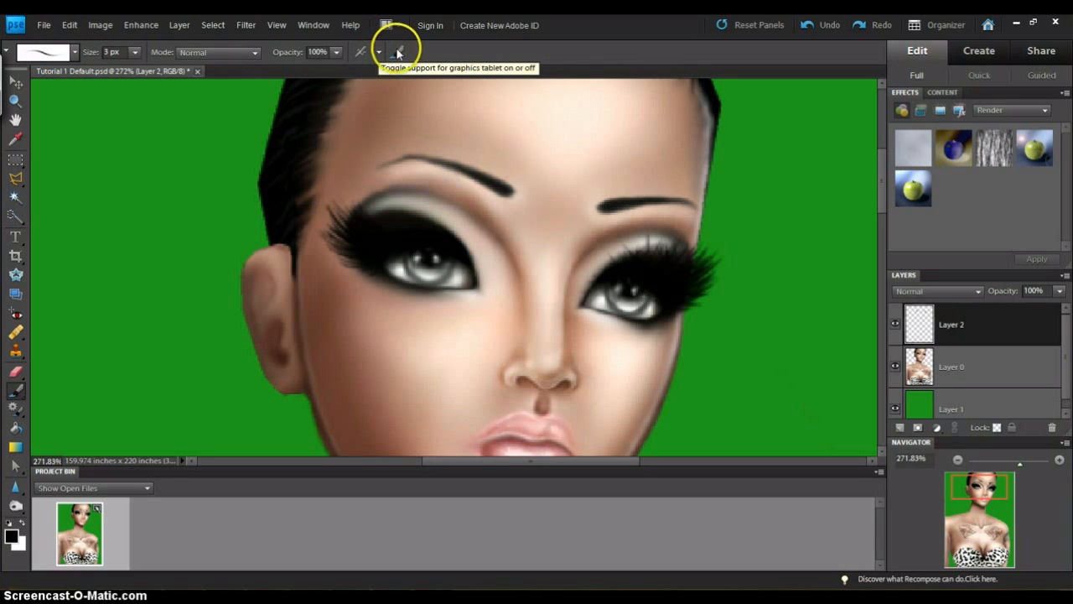
{"action": "left_click", "coordinate": [380, 53]}
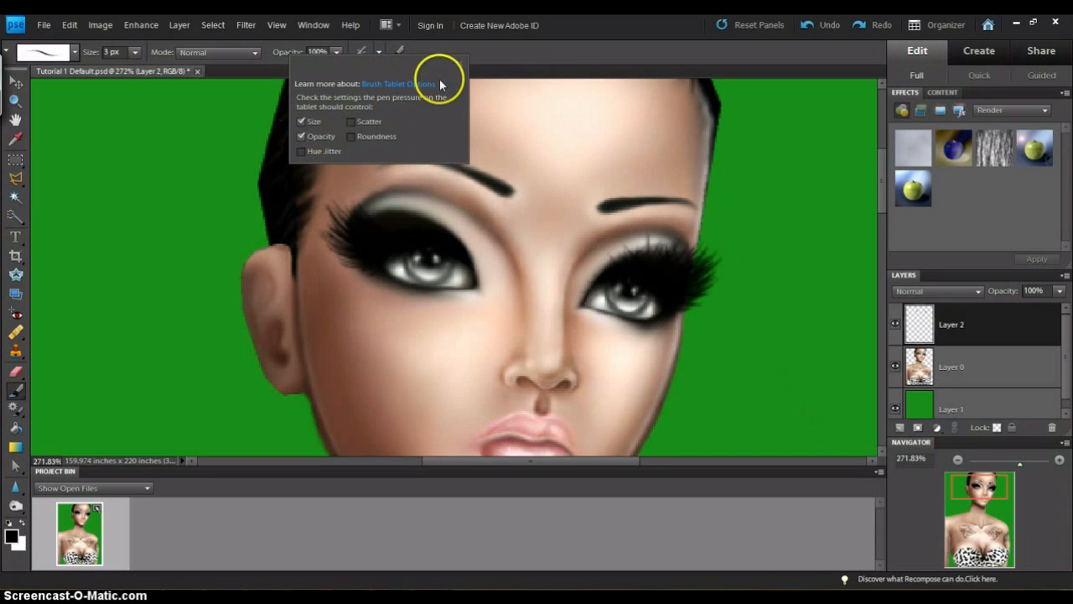
{"action": "left_click", "coordinate": [459, 64]}
Step: Extend the black lashes across the left eye's upper lid and touch up both eyes' corners with short strokes
{"action": "mouse_move", "coordinate": [369, 207]}
{"action": "left_mouse_down"}
{"action": "mouse_move", "coordinate": [391, 198]}
{"action": "mouse_move", "coordinate": [417, 235]}
{"action": "left_mouse_up"}
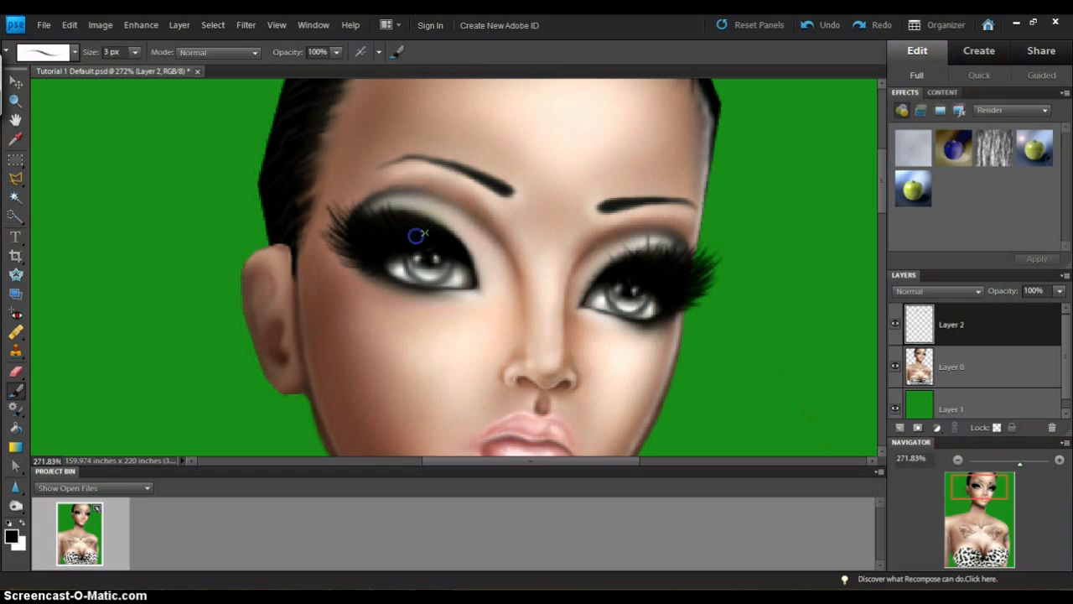
{"action": "mouse_move", "coordinate": [406, 228]}
{"action": "left_mouse_down"}
{"action": "mouse_move", "coordinate": [383, 210]}
{"action": "mouse_move", "coordinate": [395, 228]}
{"action": "left_mouse_up"}
{"action": "mouse_move", "coordinate": [447, 239]}
{"action": "left_mouse_down"}
{"action": "mouse_move", "coordinate": [430, 231]}
{"action": "mouse_move", "coordinate": [463, 251]}
{"action": "mouse_move", "coordinate": [474, 240]}
{"action": "mouse_move", "coordinate": [476, 250]}
{"action": "left_mouse_up"}
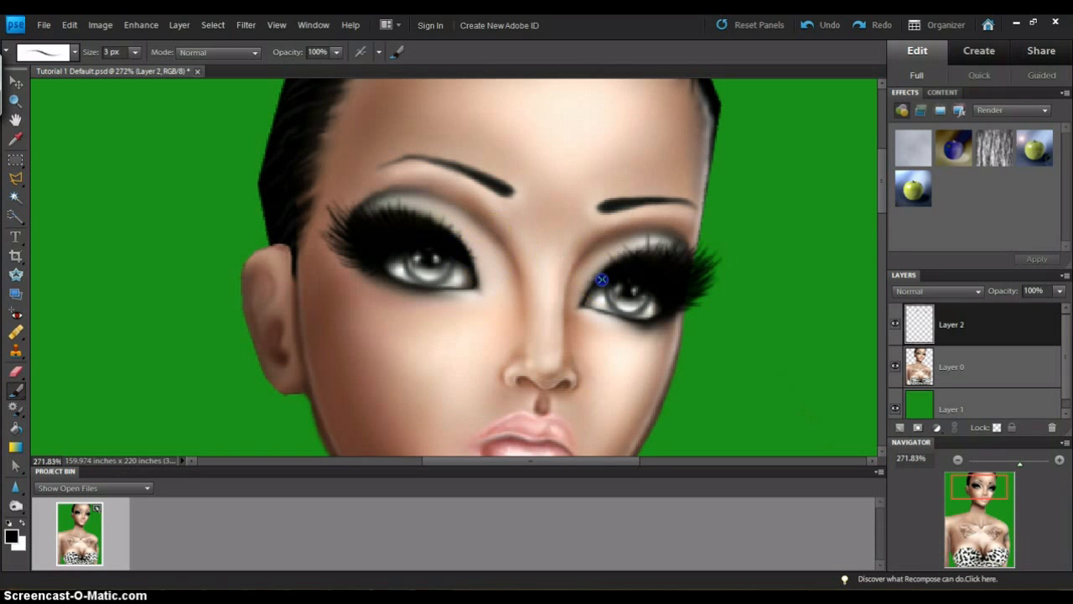
{"action": "mouse_move", "coordinate": [597, 283]}
{"action": "left_mouse_down"}
{"action": "mouse_move", "coordinate": [589, 273]}
{"action": "mouse_move", "coordinate": [583, 281]}
{"action": "left_mouse_up"}
{"action": "left_click", "coordinate": [349, 268]}
{"action": "mouse_move", "coordinate": [372, 256]}
{"action": "left_mouse_down"}
{"action": "mouse_move", "coordinate": [353, 264]}
{"action": "mouse_move", "coordinate": [359, 246]}
{"action": "left_mouse_up"}
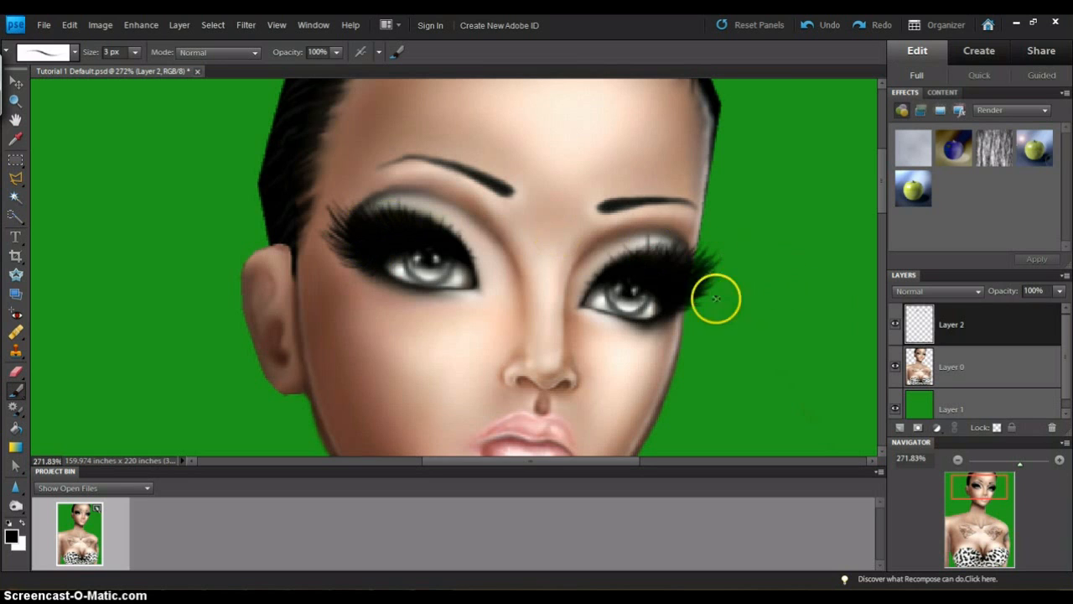
{"action": "mouse_move", "coordinate": [880, 189]}
{"action": "left_mouse_down"}
{"action": "mouse_move", "coordinate": [881, 226]}
{"action": "mouse_move", "coordinate": [881, 192]}
{"action": "left_mouse_up"}
{"action": "left_click", "coordinate": [412, 210]}
{"action": "left_click", "coordinate": [411, 204]}
{"action": "left_click", "coordinate": [409, 212]}
Step: Paint fine black hair strokes over both eyebrows, from the inner ends to the outer tips
{"action": "left_click", "coordinate": [609, 196]}
{"action": "left_click", "coordinate": [604, 195]}
{"action": "left_click", "coordinate": [608, 198]}
{"action": "mouse_move", "coordinate": [604, 197]}
{"action": "left_mouse_down"}
{"action": "mouse_move", "coordinate": [596, 187]}
{"action": "mouse_move", "coordinate": [625, 184]}
{"action": "left_mouse_up"}
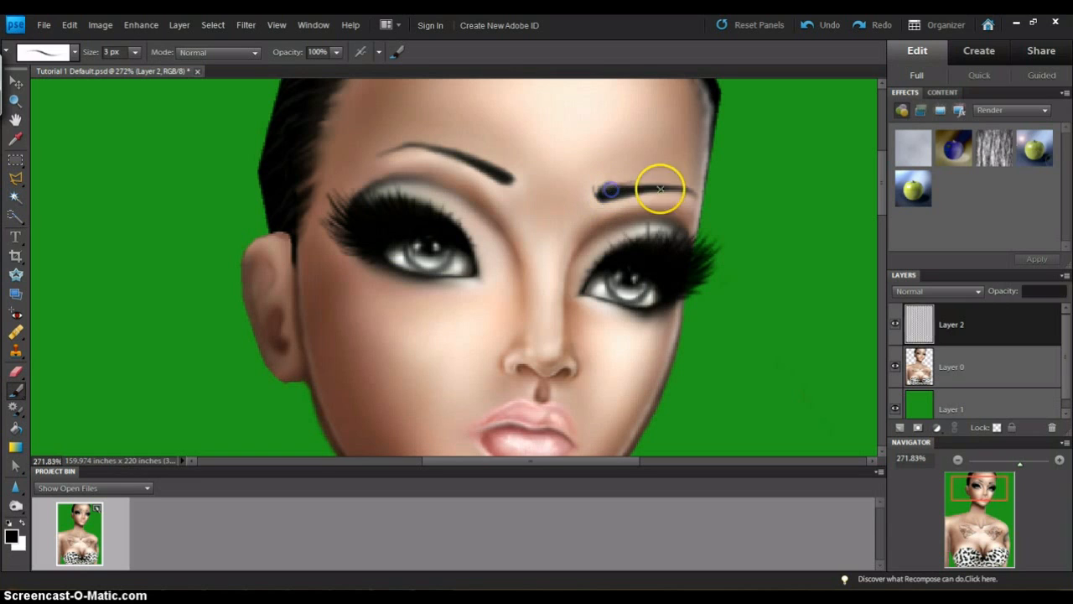
{"action": "left_click_drag", "start_coordinate": [504, 181], "coordinate": [509, 173]}
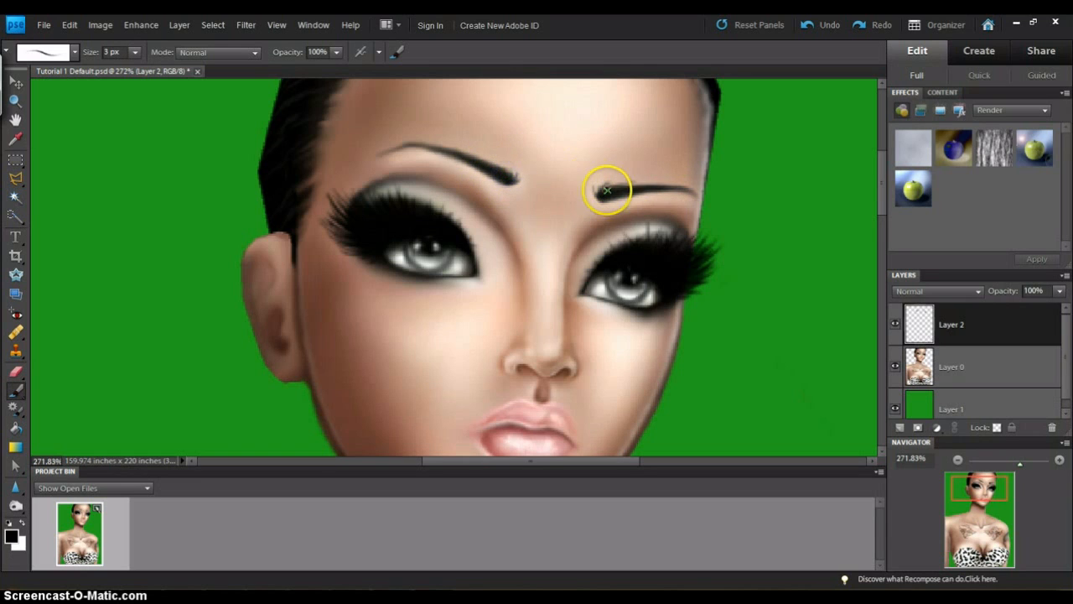
{"action": "mouse_move", "coordinate": [625, 192]}
{"action": "left_mouse_down"}
{"action": "mouse_move", "coordinate": [612, 193]}
{"action": "mouse_move", "coordinate": [677, 186]}
{"action": "left_mouse_up"}
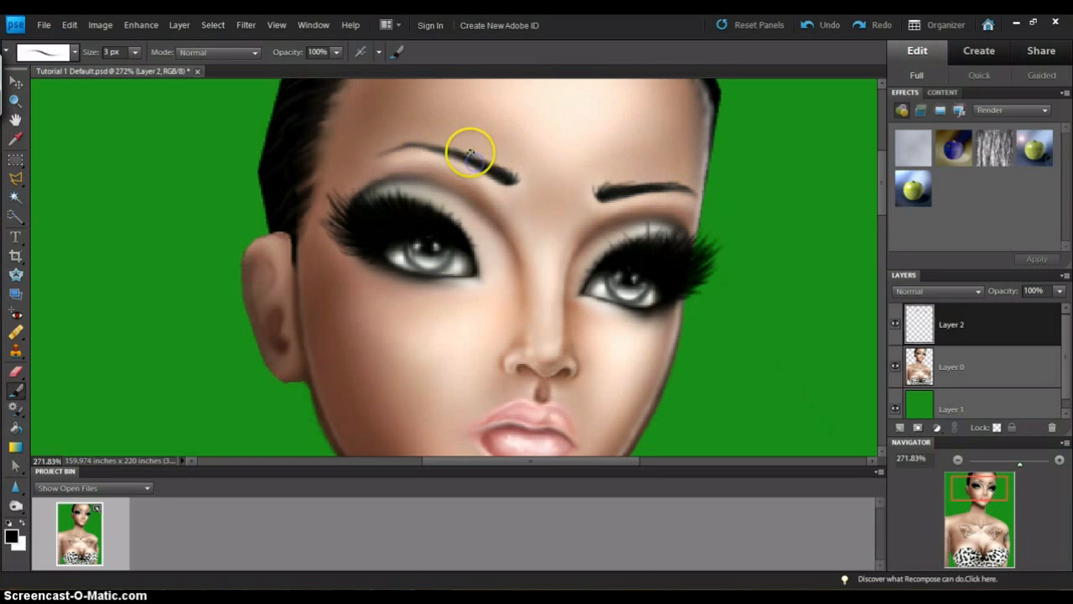
{"action": "mouse_move", "coordinate": [440, 150]}
{"action": "left_mouse_down"}
{"action": "mouse_move", "coordinate": [412, 143]}
{"action": "mouse_move", "coordinate": [377, 155]}
{"action": "left_mouse_up"}
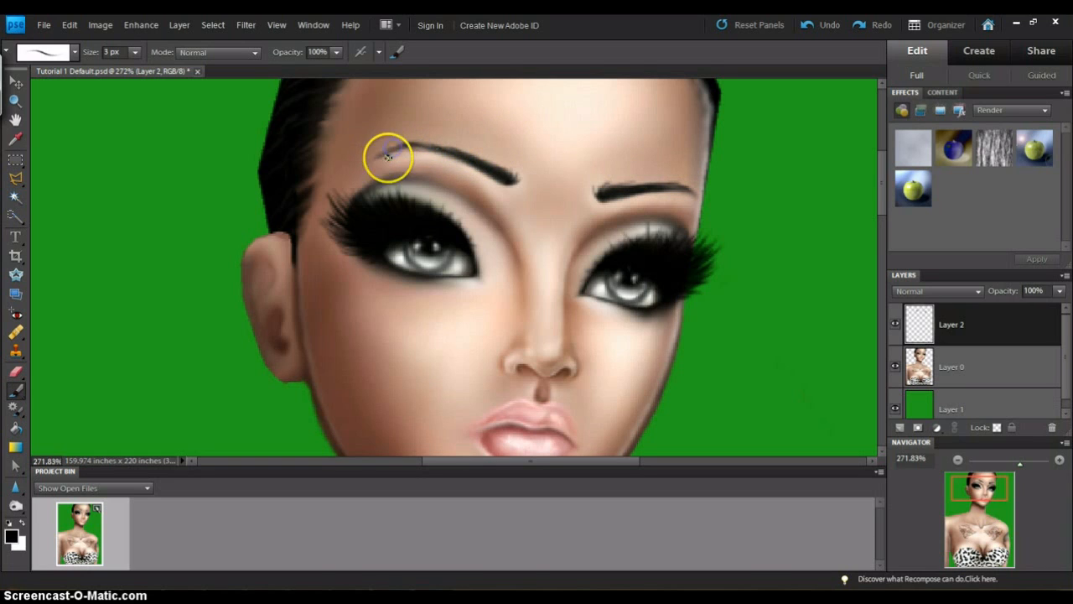
Step: On Layer 0, paint small black touches around the irises and pupils of both eyes
{"action": "scroll", "coordinate": [869, 198], "scroll_direction": "down", "scroll_amount": 3}
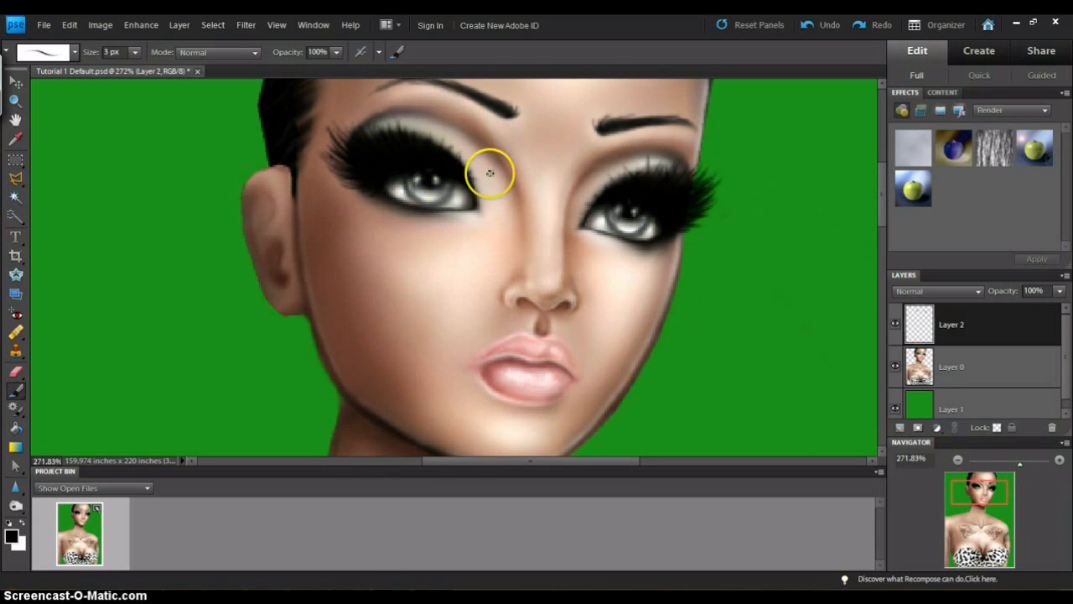
{"action": "left_click", "coordinate": [932, 371]}
{"action": "left_click_drag", "start_coordinate": [432, 175], "coordinate": [405, 174]}
{"action": "left_click", "coordinate": [408, 198]}
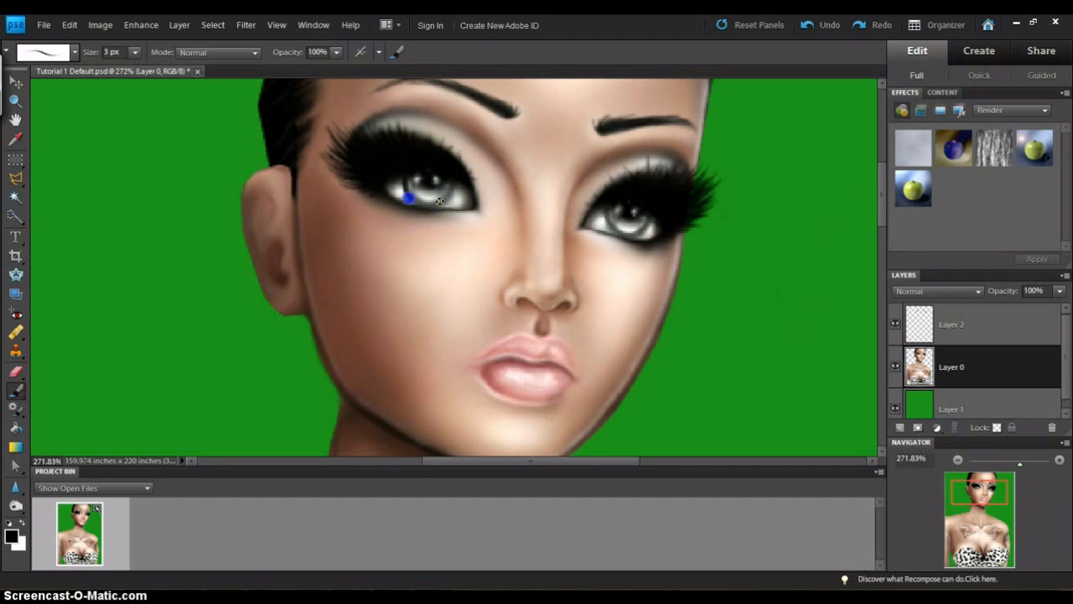
{"action": "left_click_drag", "start_coordinate": [453, 178], "coordinate": [465, 166]}
{"action": "left_click_drag", "start_coordinate": [455, 184], "coordinate": [454, 177]}
{"action": "left_click", "coordinate": [454, 176]}
{"action": "left_click", "coordinate": [424, 203]}
{"action": "mouse_move", "coordinate": [630, 218]}
{"action": "left_mouse_down"}
{"action": "mouse_move", "coordinate": [606, 206]}
{"action": "mouse_move", "coordinate": [647, 215]}
{"action": "left_mouse_up"}
{"action": "left_click", "coordinate": [620, 233]}
{"action": "left_click", "coordinate": [625, 214]}
{"action": "left_click", "coordinate": [627, 217]}
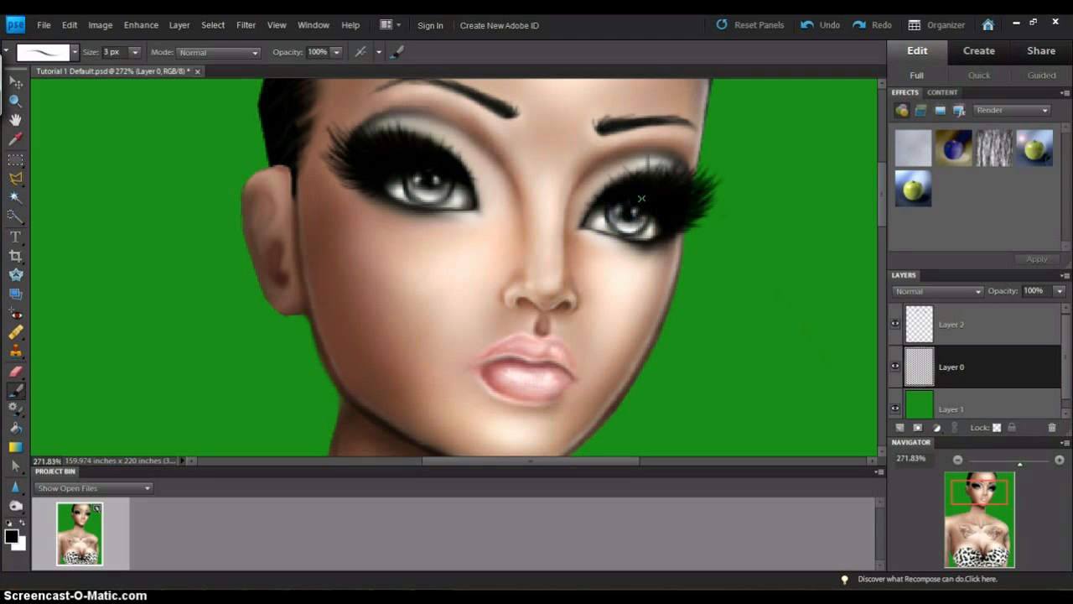
{"action": "left_click", "coordinate": [425, 183]}
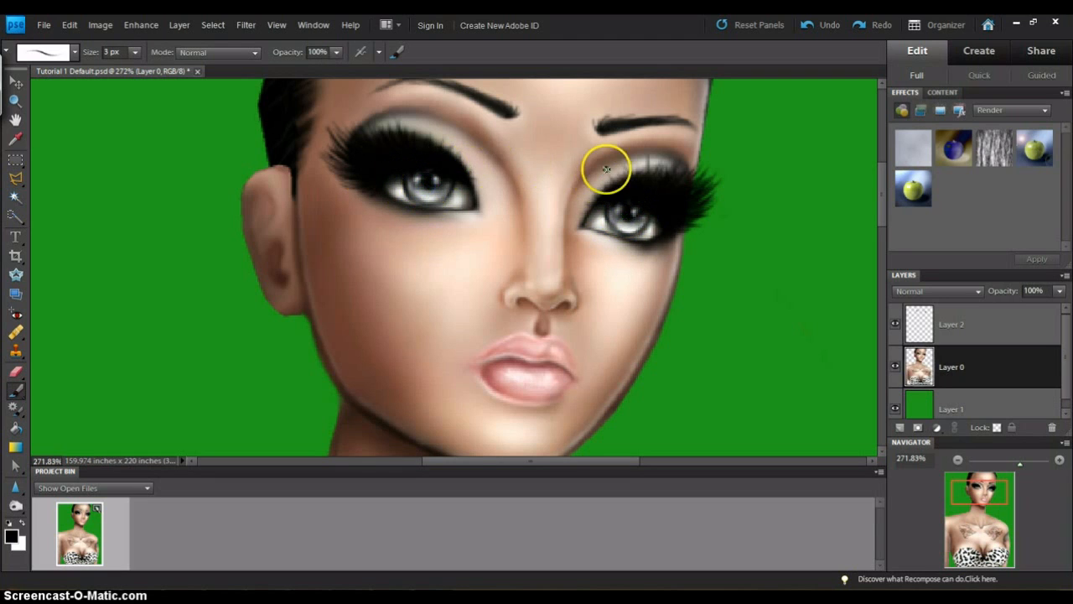
{"action": "left_click", "coordinate": [414, 198]}
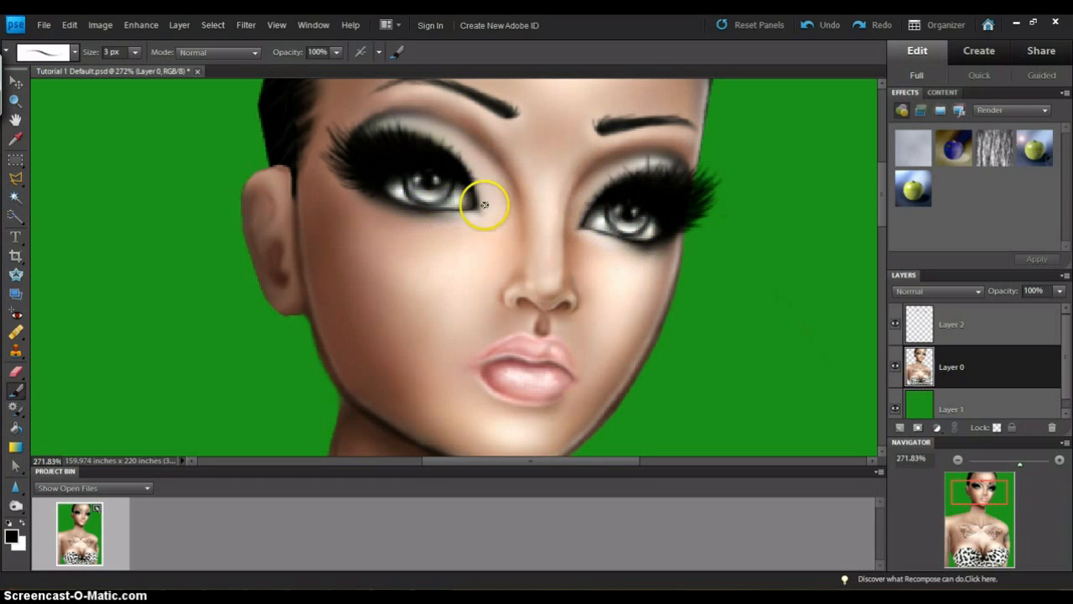
Step: Switch to the Dodge tool with a soft 4 px tip from the Basic Brushes set
{"action": "left_click_drag", "start_coordinate": [15, 506], "coordinate": [43, 522]}
{"action": "right_click", "coordinate": [631, 178]}
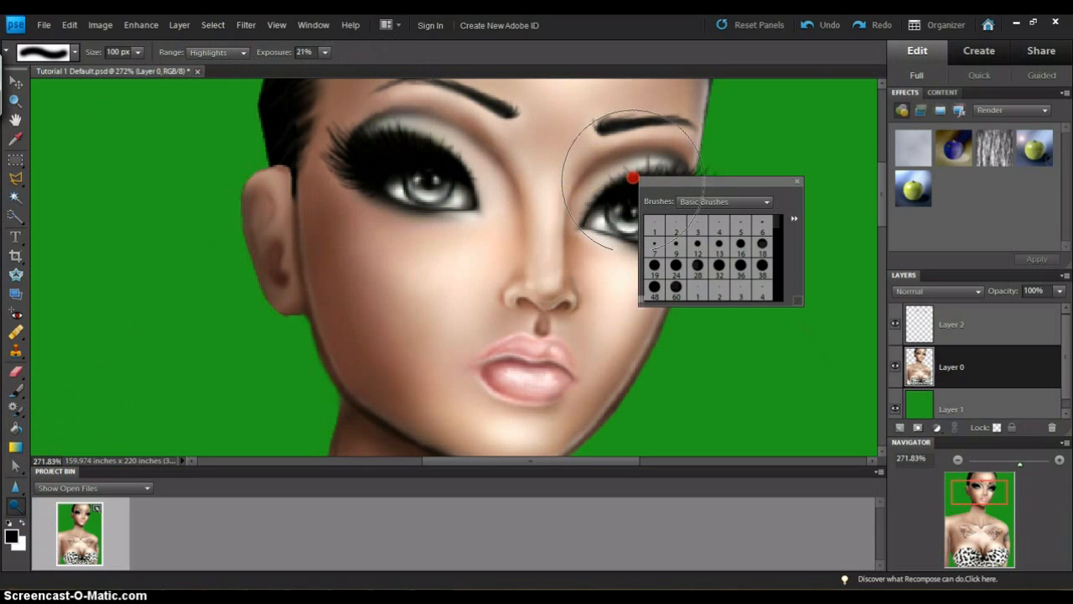
{"action": "scroll", "coordinate": [778, 243], "scroll_direction": "down", "scroll_amount": 2}
{"action": "left_click", "coordinate": [763, 252]}
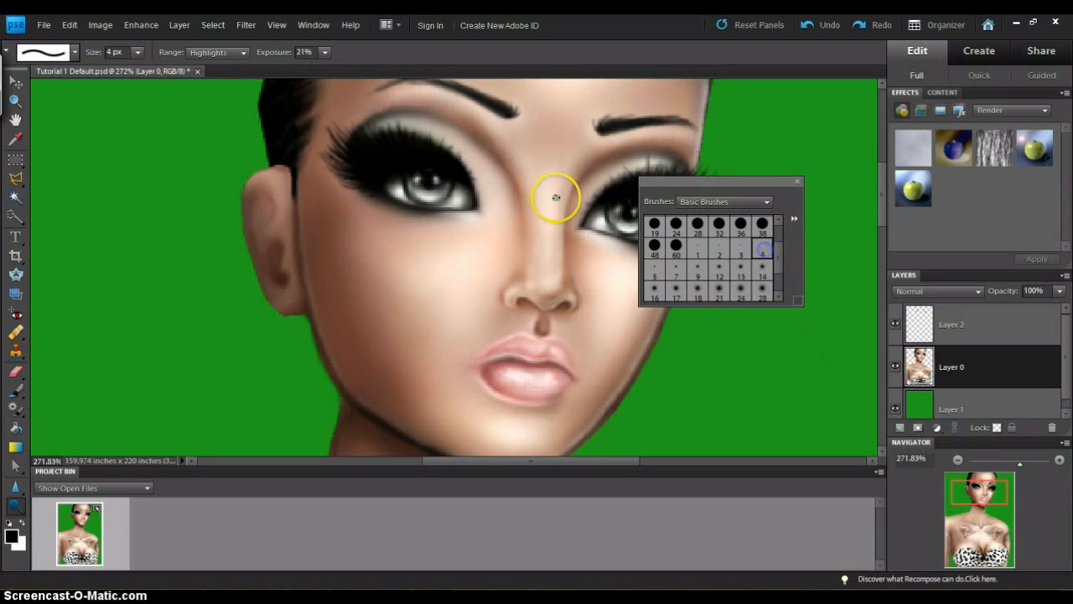
Step: Lighten the irises of both eyes on Layer 0 with the Dodge tool, enlarging its soft tip to 12 px
{"action": "left_click", "coordinate": [447, 184]}
{"action": "right_click", "coordinate": [506, 183]}
{"action": "left_click", "coordinate": [582, 283]}
{"action": "left_click", "coordinate": [438, 187]}
{"action": "left_click", "coordinate": [618, 196]}
{"action": "left_click", "coordinate": [451, 182]}
{"action": "mouse_move", "coordinate": [690, 173]}
{"action": "left_mouse_down"}
{"action": "mouse_move", "coordinate": [695, 214]}
{"action": "mouse_move", "coordinate": [649, 228]}
{"action": "mouse_move", "coordinate": [640, 220]}
{"action": "mouse_move", "coordinate": [687, 185]}
{"action": "mouse_move", "coordinate": [645, 157]}
{"action": "mouse_move", "coordinate": [437, 141]}
{"action": "mouse_move", "coordinate": [911, 225]}
{"action": "mouse_move", "coordinate": [889, 250]}
{"action": "mouse_move", "coordinate": [884, 208]}
{"action": "left_mouse_up"}
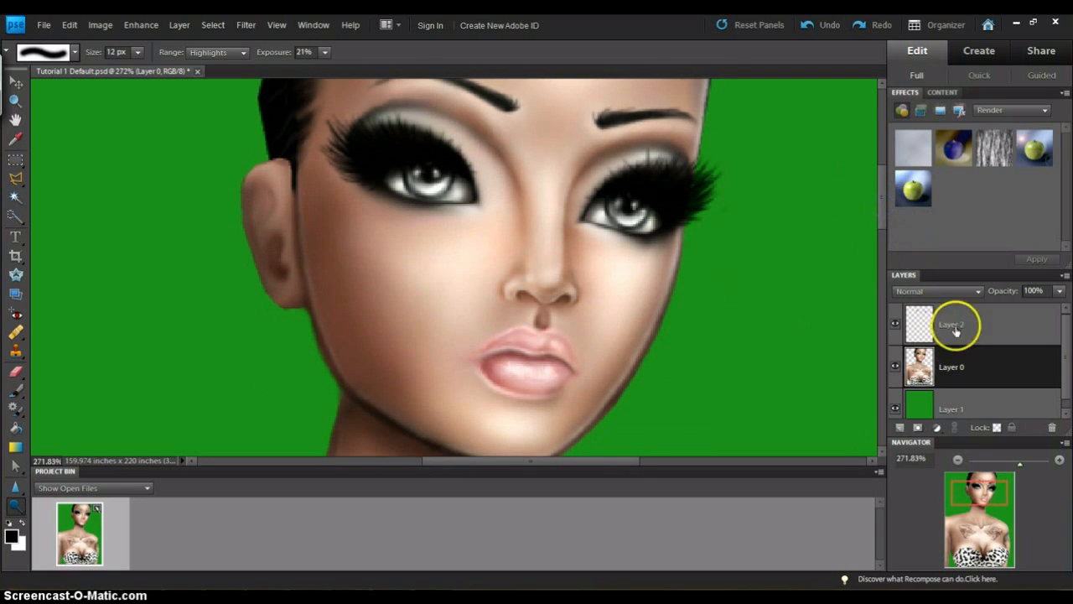
Step: Merge Layer 2 down into Layer 0
{"action": "right_click", "coordinate": [952, 325]}
{"action": "left_click", "coordinate": [978, 546]}
{"action": "left_click_drag", "start_coordinate": [1030, 459], "coordinate": [1006, 464]}
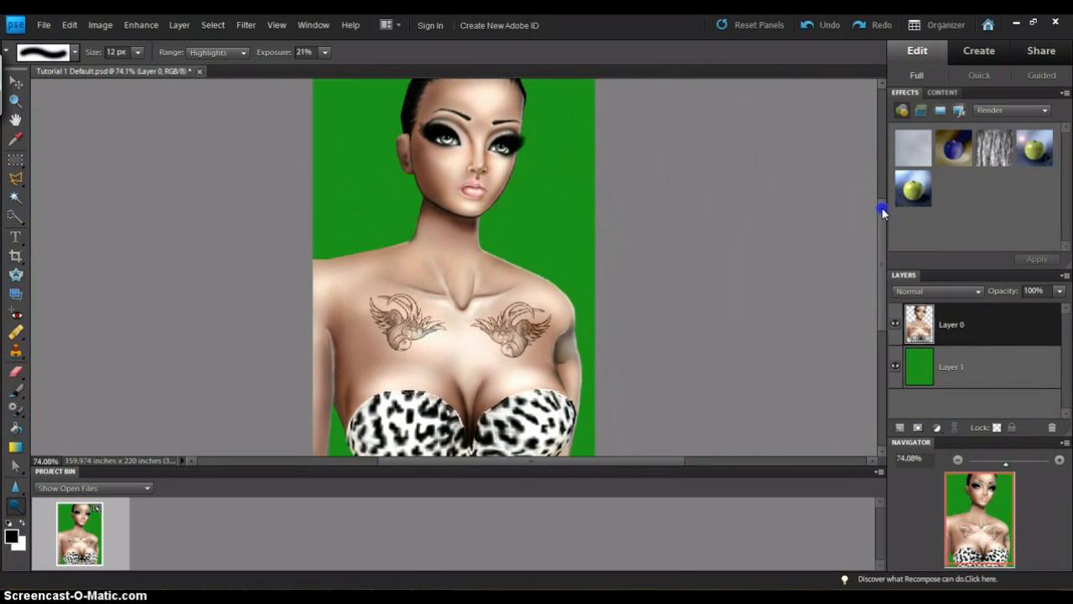
{"action": "scroll", "coordinate": [882, 213], "scroll_direction": "up", "scroll_amount": 2}
{"action": "scroll", "coordinate": [882, 212], "scroll_direction": "down", "scroll_amount": 4}
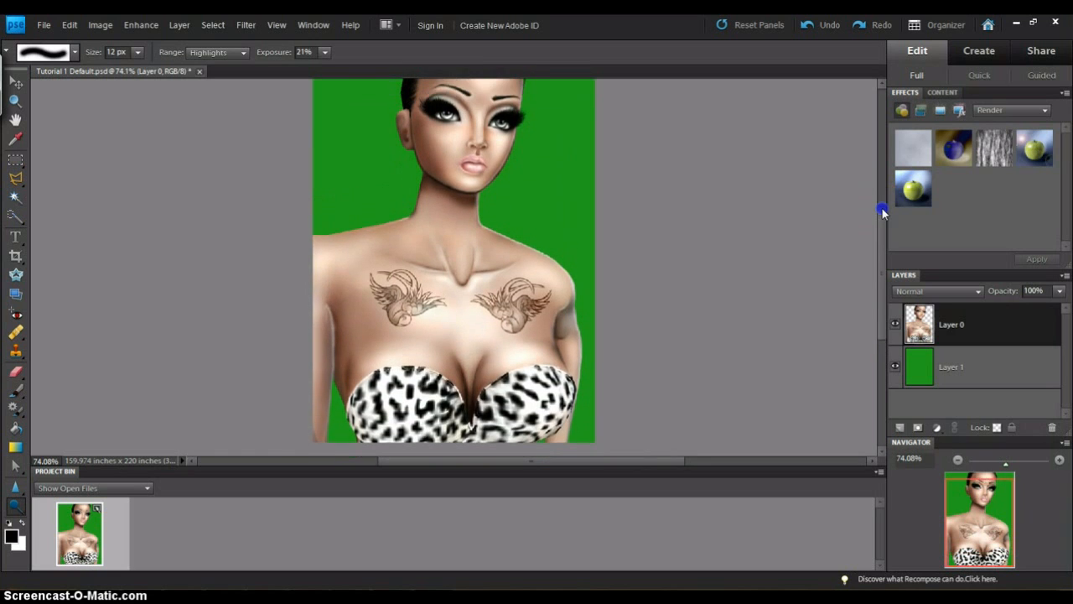
{"action": "scroll", "coordinate": [882, 212], "scroll_direction": "up", "scroll_amount": 2}
{"action": "scroll", "coordinate": [882, 212], "scroll_direction": "up", "scroll_amount": 1}
{"action": "left_click_drag", "start_coordinate": [890, 191], "coordinate": [881, 191]}
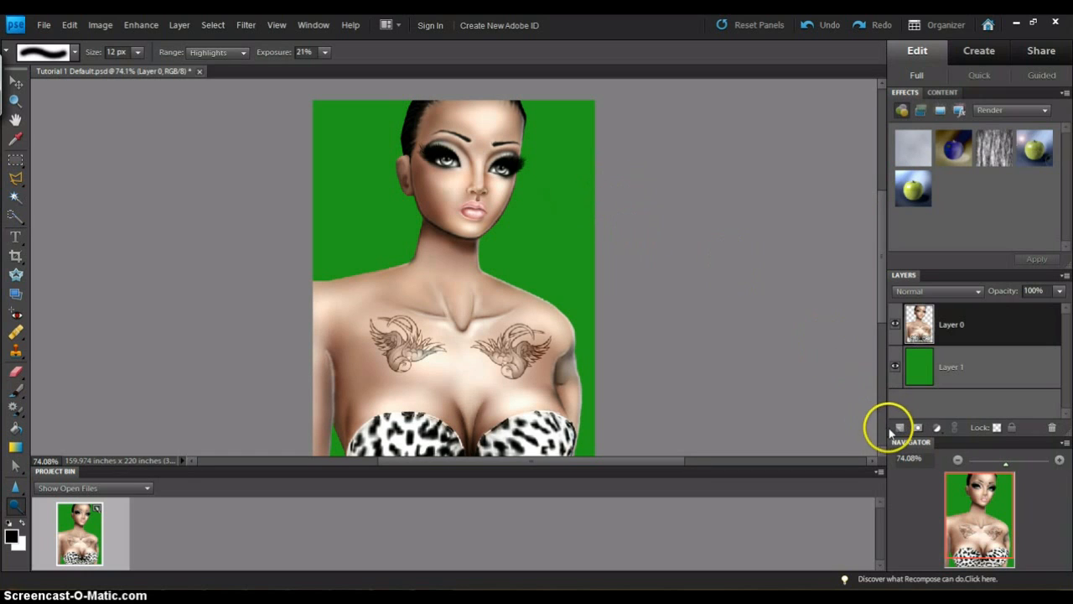
Step: Add a new layer above Layer 0, name it Base, and activate the Brush tool
{"action": "left_click", "coordinate": [893, 429]}
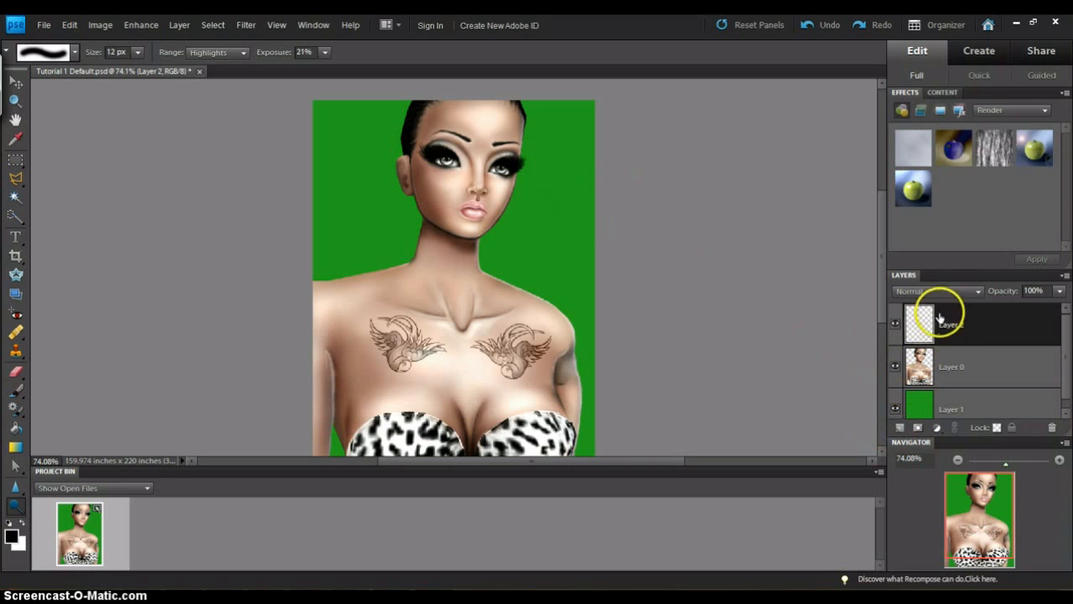
{"action": "left_click", "coordinate": [15, 390]}
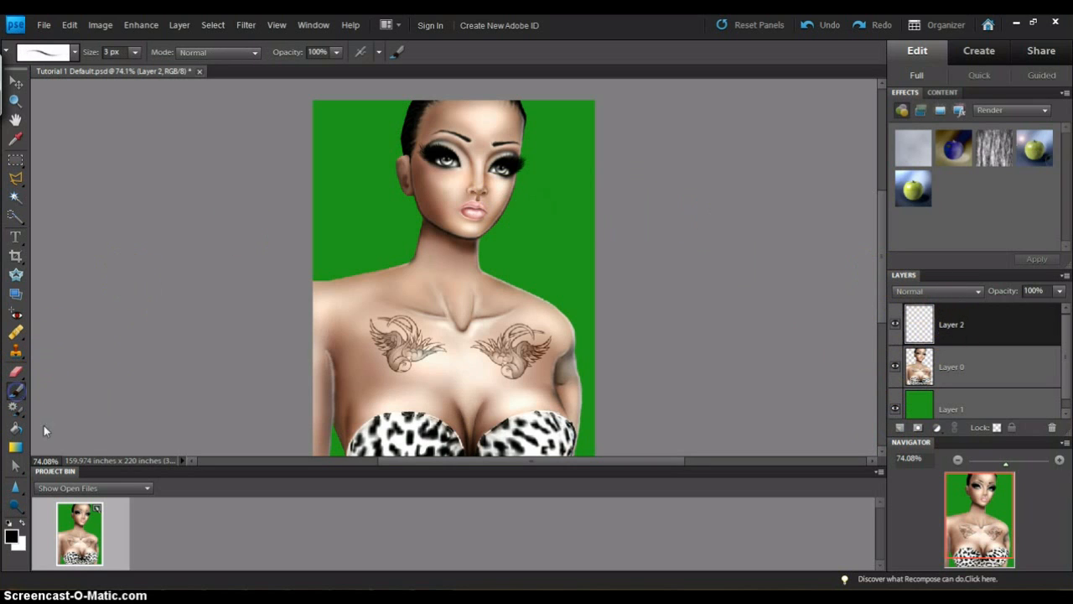
{"action": "double_click", "coordinate": [953, 324]}
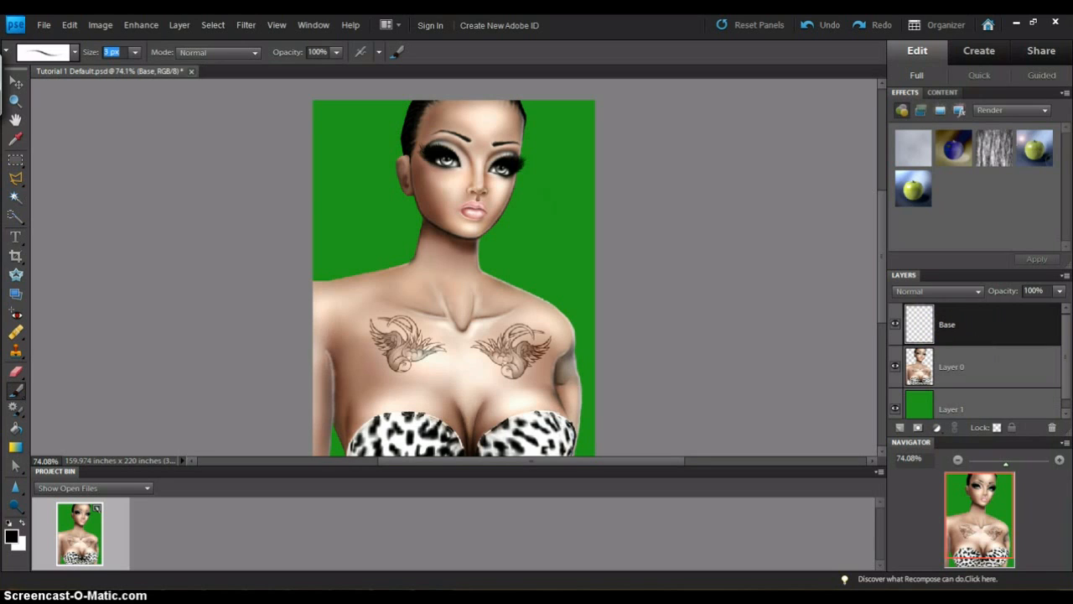
Step: Set the brush to the hard round 24 px tip from the Basic Brushes set
{"action": "right_click", "coordinate": [493, 176]}
{"action": "left_click", "coordinate": [615, 235]}
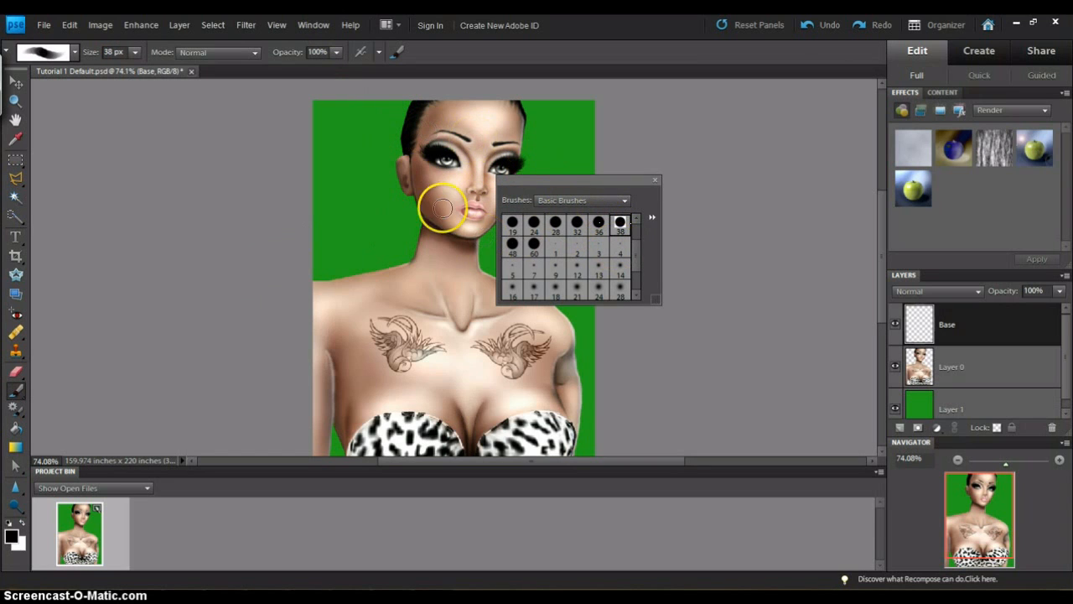
{"action": "left_click", "coordinate": [553, 223]}
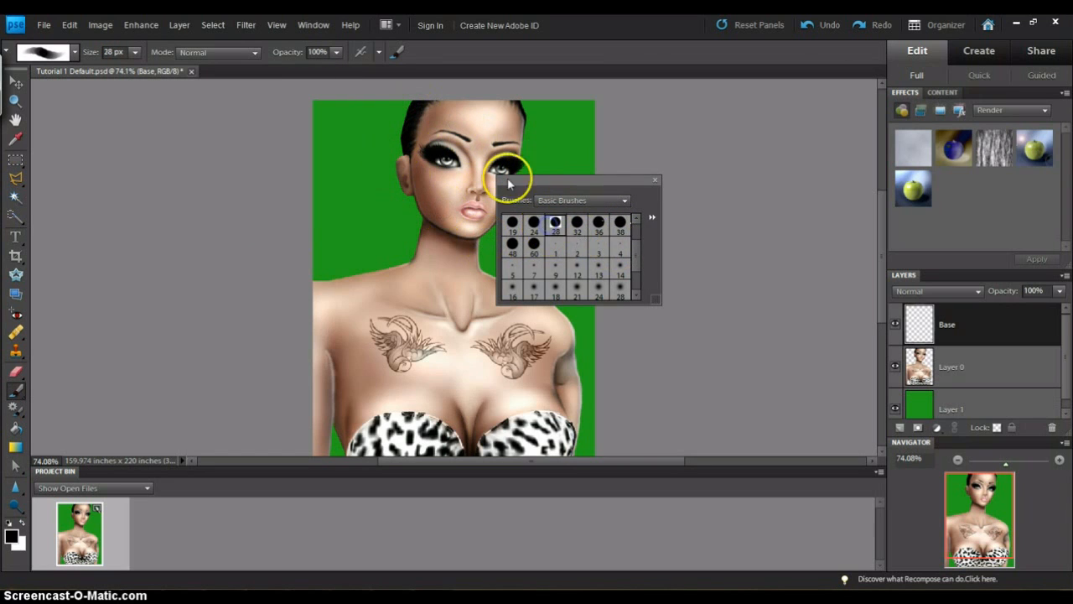
{"action": "left_click", "coordinate": [534, 224]}
Step: Paint black hair strands on the Base layer along the left side of the head, from the hairline past the ear to the shoulder
{"action": "left_click_drag", "start_coordinate": [424, 104], "coordinate": [393, 170]}
{"action": "mouse_move", "coordinate": [411, 105]}
{"action": "left_mouse_down"}
{"action": "mouse_move", "coordinate": [397, 141]}
{"action": "mouse_move", "coordinate": [406, 107]}
{"action": "left_mouse_up"}
{"action": "left_click", "coordinate": [399, 52]}
{"action": "left_click_drag", "start_coordinate": [329, 228], "coordinate": [308, 229]}
{"action": "left_click", "coordinate": [483, 69]}
{"action": "left_click", "coordinate": [418, 132]}
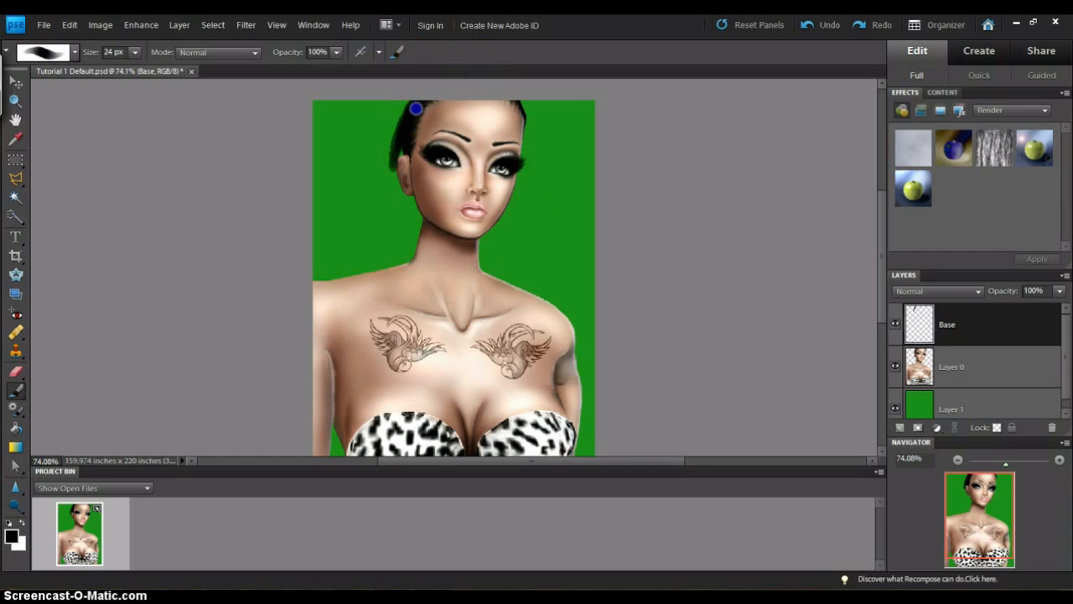
{"action": "left_click_drag", "start_coordinate": [415, 103], "coordinate": [379, 206]}
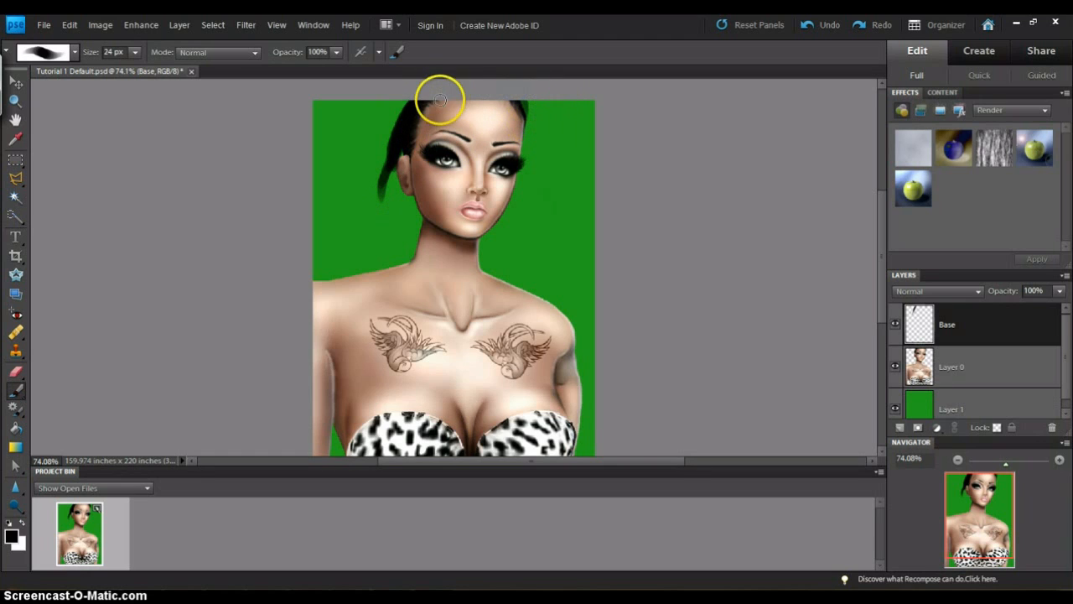
{"action": "mouse_move", "coordinate": [430, 105]}
{"action": "left_mouse_down"}
{"action": "mouse_move", "coordinate": [409, 144]}
{"action": "mouse_move", "coordinate": [415, 102]}
{"action": "mouse_move", "coordinate": [396, 126]}
{"action": "mouse_move", "coordinate": [414, 98]}
{"action": "mouse_move", "coordinate": [399, 120]}
{"action": "mouse_move", "coordinate": [402, 99]}
{"action": "mouse_move", "coordinate": [389, 155]}
{"action": "left_mouse_up"}
{"action": "mouse_move", "coordinate": [398, 113]}
{"action": "left_mouse_down"}
{"action": "mouse_move", "coordinate": [385, 160]}
{"action": "mouse_move", "coordinate": [405, 204]}
{"action": "left_mouse_up"}
{"action": "mouse_move", "coordinate": [406, 243]}
{"action": "left_mouse_down"}
{"action": "mouse_move", "coordinate": [411, 218]}
{"action": "mouse_move", "coordinate": [406, 281]}
{"action": "left_mouse_up"}
Step: Paint a long black strand of hair down the right side of the face, from the hairline to the chest tattoo
{"action": "left_click_drag", "start_coordinate": [525, 102], "coordinate": [538, 155]}
{"action": "left_click_drag", "start_coordinate": [530, 94], "coordinate": [548, 207]}
{"action": "left_click_drag", "start_coordinate": [536, 122], "coordinate": [549, 221]}
{"action": "left_click_drag", "start_coordinate": [539, 143], "coordinate": [544, 242]}
{"action": "left_click_drag", "start_coordinate": [546, 140], "coordinate": [552, 178]}
{"action": "mouse_move", "coordinate": [538, 118]}
{"action": "left_mouse_down"}
{"action": "mouse_move", "coordinate": [560, 191]}
{"action": "mouse_move", "coordinate": [551, 230]}
{"action": "left_mouse_up"}
{"action": "left_click_drag", "start_coordinate": [546, 155], "coordinate": [543, 248]}
{"action": "left_click_drag", "start_coordinate": [549, 159], "coordinate": [539, 257]}
{"action": "mouse_move", "coordinate": [550, 171]}
{"action": "left_mouse_down"}
{"action": "mouse_move", "coordinate": [555, 209]}
{"action": "mouse_move", "coordinate": [547, 245]}
{"action": "left_mouse_up"}
{"action": "mouse_move", "coordinate": [554, 201]}
{"action": "left_mouse_down"}
{"action": "mouse_move", "coordinate": [529, 274]}
{"action": "mouse_move", "coordinate": [532, 252]}
{"action": "mouse_move", "coordinate": [539, 287]}
{"action": "left_mouse_up"}
{"action": "left_click_drag", "start_coordinate": [540, 233], "coordinate": [526, 333]}
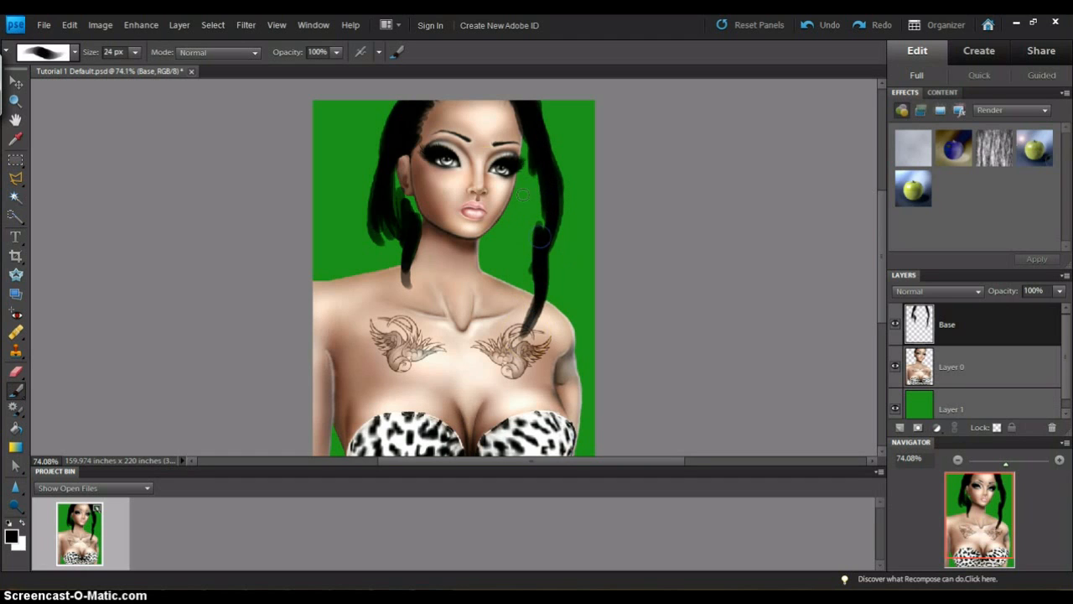
Step: Fill the area between the neck and the right strand with black hair
{"action": "mouse_move", "coordinate": [488, 276]}
{"action": "left_mouse_down"}
{"action": "mouse_move", "coordinate": [488, 244]}
{"action": "mouse_move", "coordinate": [492, 279]}
{"action": "left_mouse_up"}
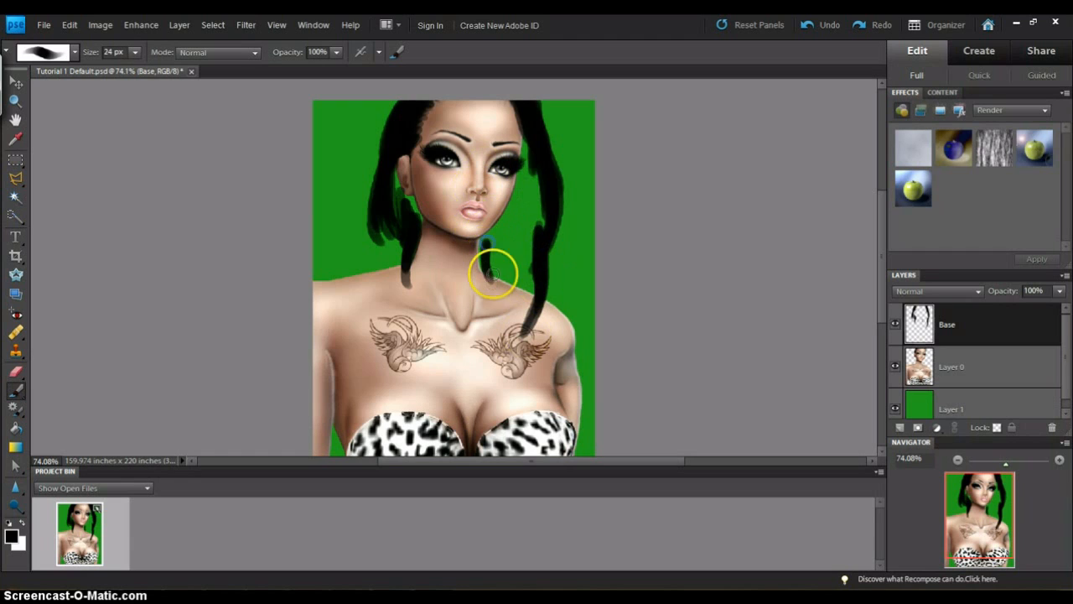
{"action": "left_click_drag", "start_coordinate": [485, 243], "coordinate": [486, 259]}
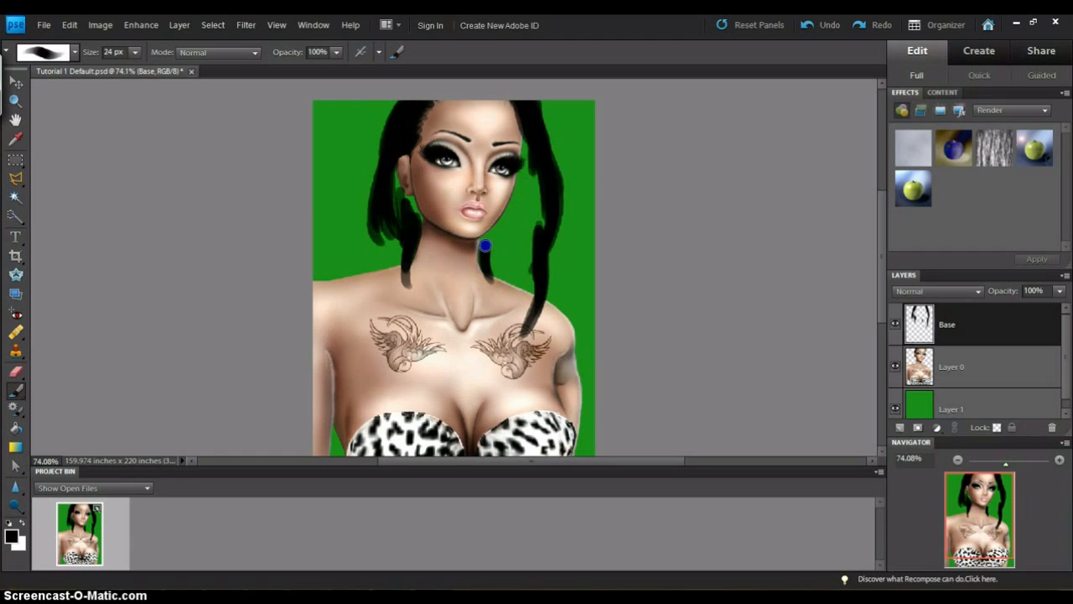
{"action": "mouse_move", "coordinate": [488, 253]}
{"action": "left_mouse_down"}
{"action": "mouse_move", "coordinate": [513, 304]}
{"action": "mouse_move", "coordinate": [506, 244]}
{"action": "mouse_move", "coordinate": [515, 304]}
{"action": "mouse_move", "coordinate": [515, 232]}
{"action": "mouse_move", "coordinate": [524, 239]}
{"action": "mouse_move", "coordinate": [528, 226]}
{"action": "mouse_move", "coordinate": [526, 314]}
{"action": "mouse_move", "coordinate": [526, 229]}
{"action": "mouse_move", "coordinate": [497, 283]}
{"action": "mouse_move", "coordinate": [494, 252]}
{"action": "mouse_move", "coordinate": [524, 274]}
{"action": "left_mouse_up"}
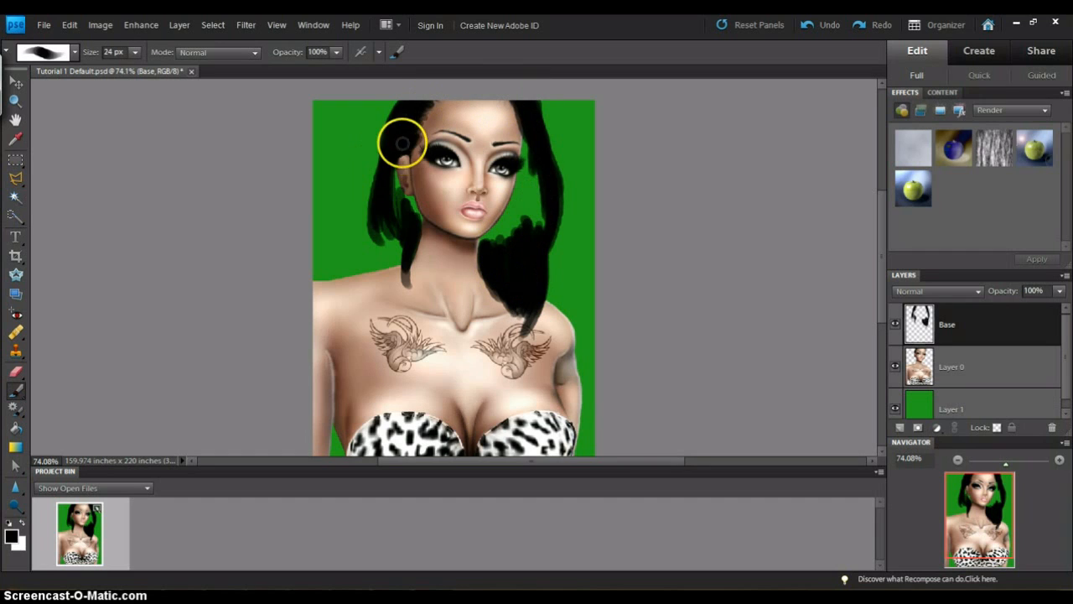
Step: Fill the gaps between the strands below the left ear with black strokes down to the shoulder
{"action": "mouse_move", "coordinate": [392, 150]}
{"action": "left_mouse_down"}
{"action": "mouse_move", "coordinate": [378, 267]}
{"action": "mouse_move", "coordinate": [375, 187]}
{"action": "mouse_move", "coordinate": [386, 244]}
{"action": "left_mouse_up"}
{"action": "left_click_drag", "start_coordinate": [381, 194], "coordinate": [387, 270]}
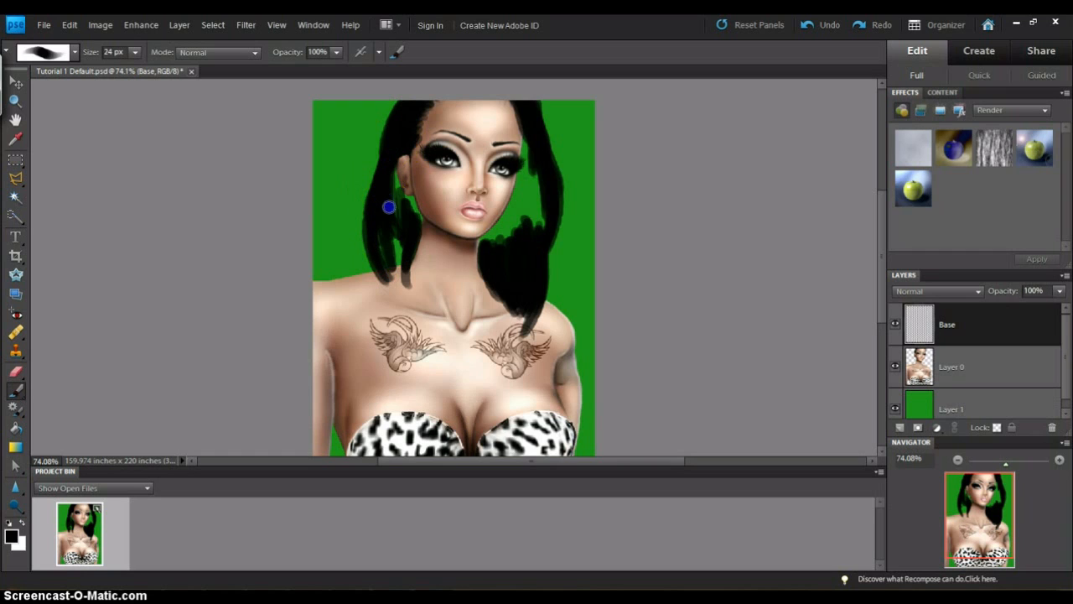
{"action": "left_click_drag", "start_coordinate": [385, 221], "coordinate": [383, 257]}
{"action": "mouse_move", "coordinate": [385, 152]}
{"action": "left_mouse_down"}
{"action": "mouse_move", "coordinate": [364, 239]}
{"action": "mouse_move", "coordinate": [373, 273]}
{"action": "mouse_move", "coordinate": [391, 283]}
{"action": "mouse_move", "coordinate": [392, 237]}
{"action": "mouse_move", "coordinate": [402, 297]}
{"action": "mouse_move", "coordinate": [397, 242]}
{"action": "left_mouse_up"}
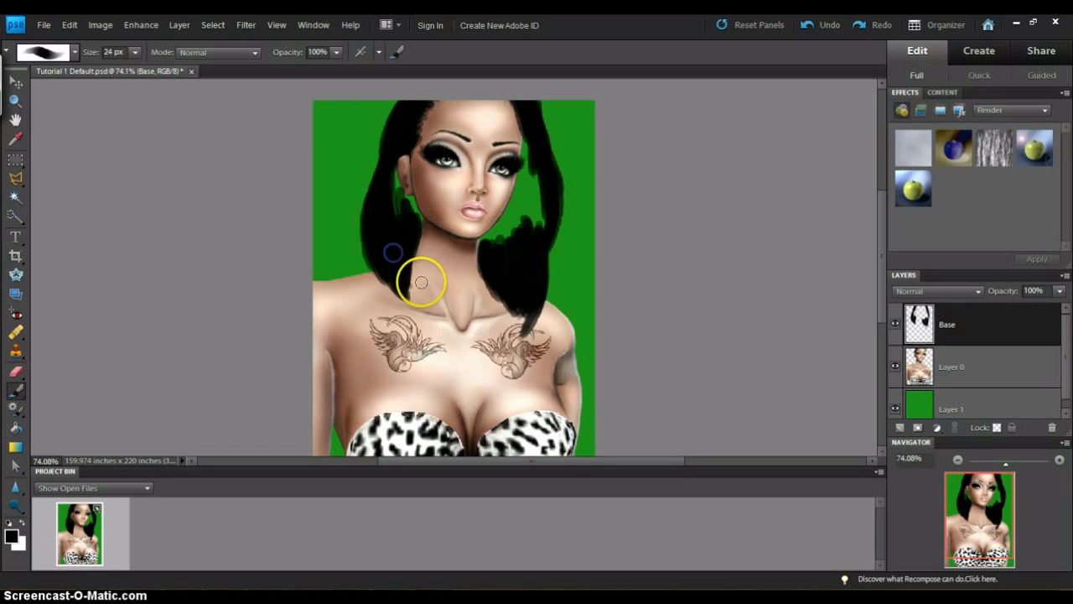
Step: Close the gaps between hair and face with black strokes beside the right cheek, the jaw and the left ear
{"action": "left_click_drag", "start_coordinate": [528, 133], "coordinate": [538, 202]}
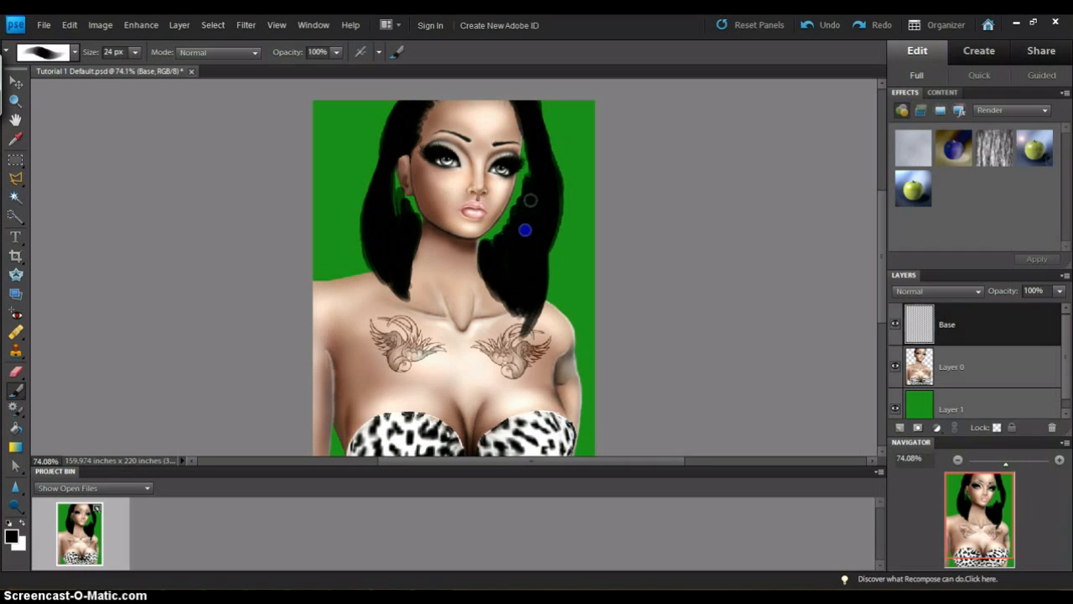
{"action": "left_click_drag", "start_coordinate": [528, 143], "coordinate": [532, 126]}
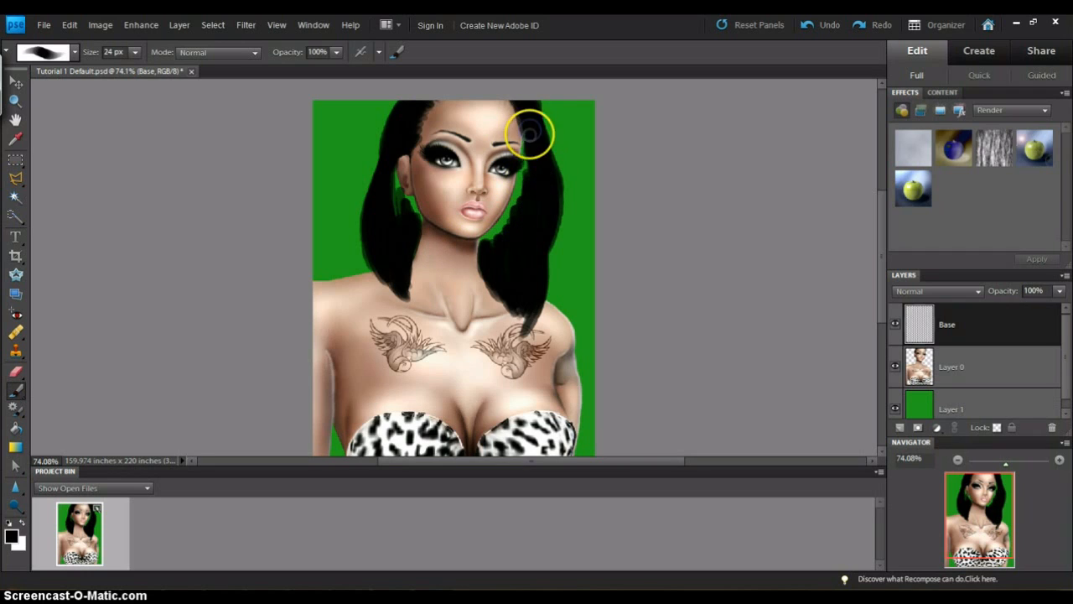
{"action": "mouse_move", "coordinate": [400, 211]}
{"action": "left_mouse_down"}
{"action": "mouse_move", "coordinate": [411, 207]}
{"action": "mouse_move", "coordinate": [393, 175]}
{"action": "left_mouse_up"}
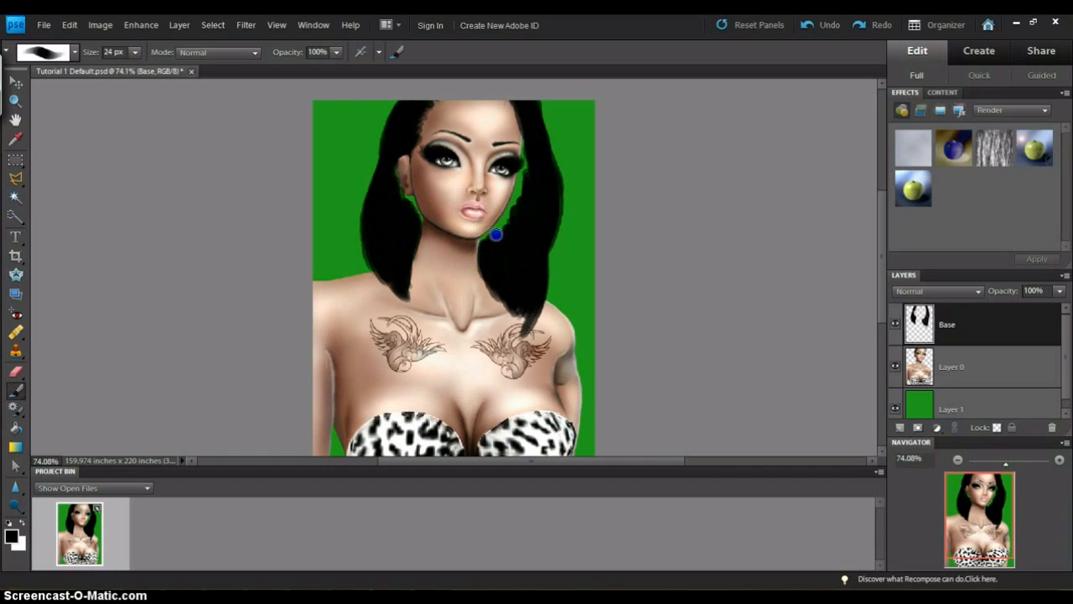
{"action": "left_click_drag", "start_coordinate": [509, 225], "coordinate": [515, 215]}
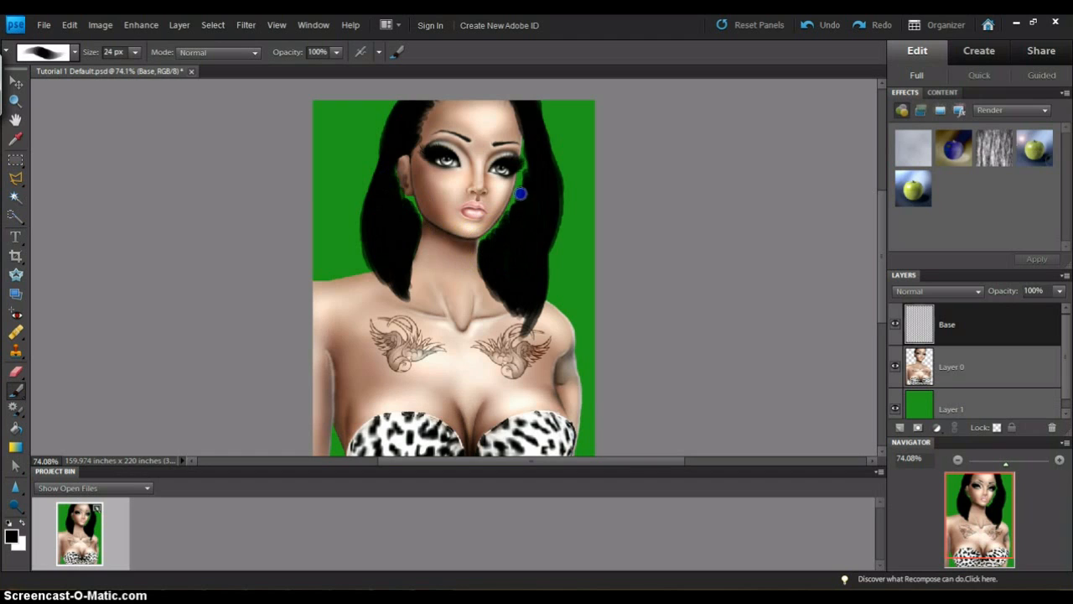
Step: Lengthen the left section of hair with downward black strokes over the shoulder to the top of the tattoo
{"action": "mouse_move", "coordinate": [419, 234]}
{"action": "left_mouse_down"}
{"action": "mouse_move", "coordinate": [404, 206]}
{"action": "mouse_move", "coordinate": [424, 222]}
{"action": "mouse_move", "coordinate": [380, 240]}
{"action": "mouse_move", "coordinate": [381, 260]}
{"action": "mouse_move", "coordinate": [373, 226]}
{"action": "mouse_move", "coordinate": [376, 280]}
{"action": "mouse_move", "coordinate": [378, 253]}
{"action": "mouse_move", "coordinate": [374, 280]}
{"action": "left_mouse_up"}
{"action": "mouse_move", "coordinate": [379, 235]}
{"action": "left_mouse_down"}
{"action": "mouse_move", "coordinate": [385, 304]}
{"action": "mouse_move", "coordinate": [391, 269]}
{"action": "mouse_move", "coordinate": [398, 307]}
{"action": "mouse_move", "coordinate": [376, 307]}
{"action": "left_mouse_up"}
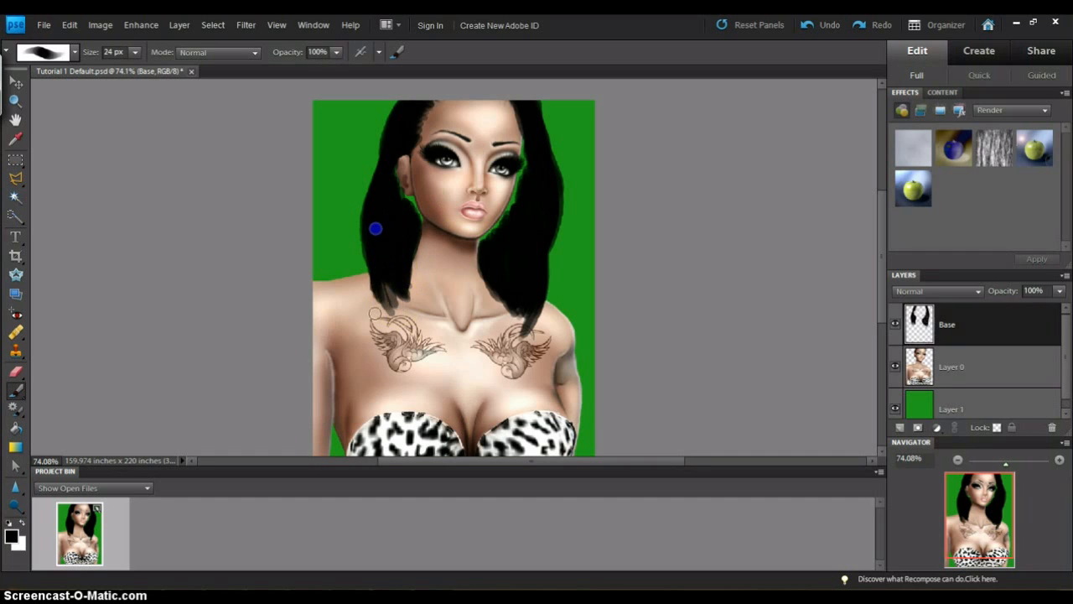
{"action": "left_click_drag", "start_coordinate": [377, 238], "coordinate": [387, 324]}
{"action": "left_click_drag", "start_coordinate": [386, 253], "coordinate": [413, 297]}
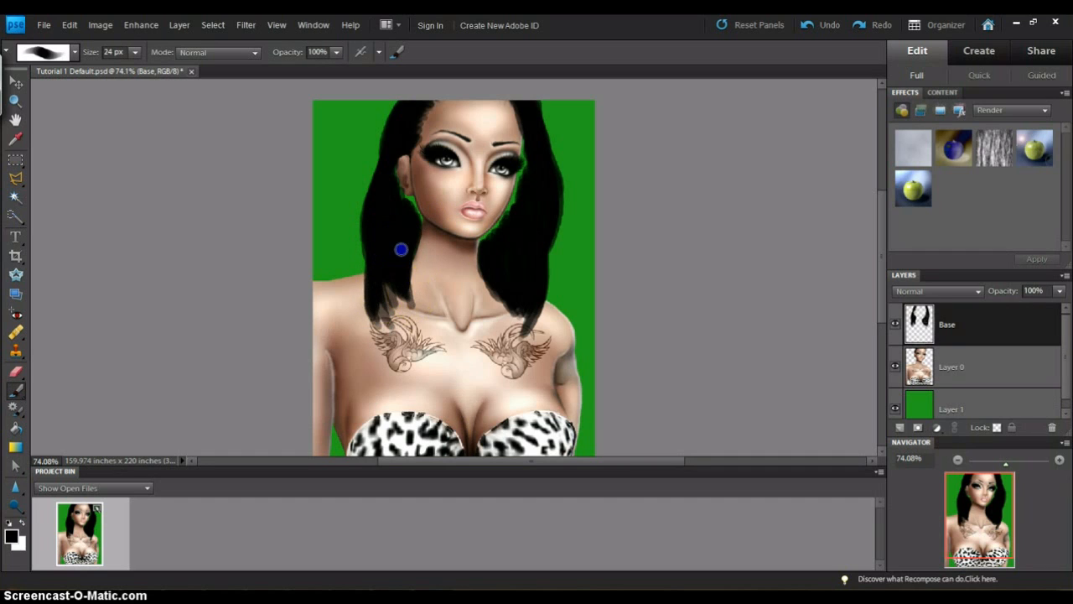
{"action": "left_click_drag", "start_coordinate": [380, 259], "coordinate": [387, 325]}
{"action": "left_click_drag", "start_coordinate": [389, 259], "coordinate": [406, 315]}
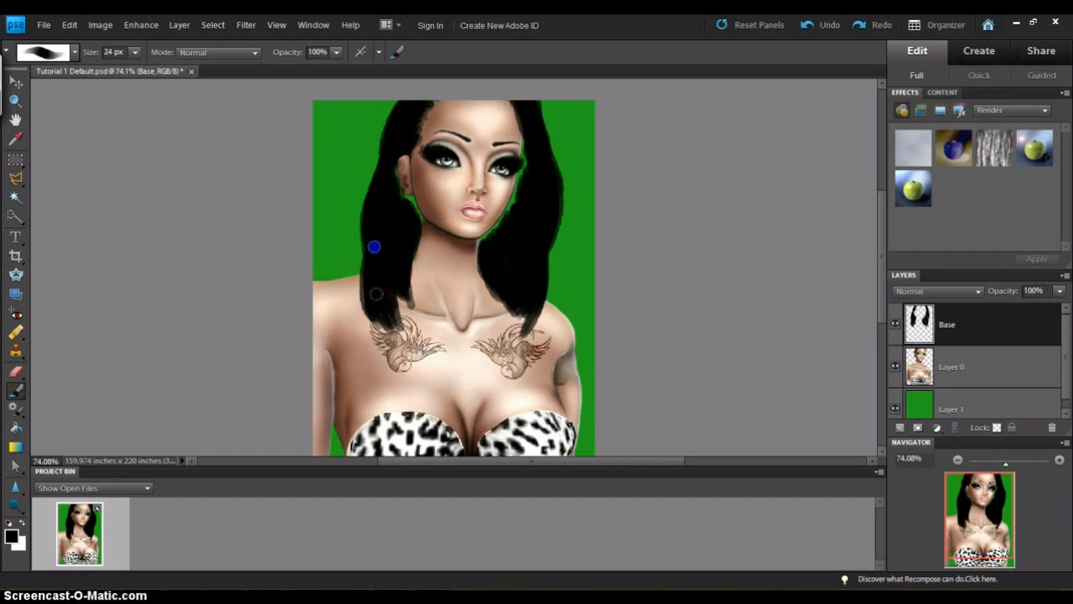
{"action": "left_click_drag", "start_coordinate": [375, 248], "coordinate": [372, 302]}
{"action": "mouse_move", "coordinate": [386, 263]}
{"action": "left_mouse_down"}
{"action": "mouse_move", "coordinate": [405, 336]}
{"action": "mouse_move", "coordinate": [379, 285]}
{"action": "mouse_move", "coordinate": [405, 334]}
{"action": "mouse_move", "coordinate": [409, 319]}
{"action": "left_mouse_up"}
Step: Thicken the lower end of the right hair section and smooth the left section's inner edge along the neck
{"action": "left_click_drag", "start_coordinate": [491, 260], "coordinate": [499, 307]}
{"action": "left_click_drag", "start_coordinate": [491, 250], "coordinate": [502, 304]}
{"action": "left_click_drag", "start_coordinate": [527, 290], "coordinate": [528, 317]}
{"action": "left_click_drag", "start_coordinate": [538, 247], "coordinate": [540, 295]}
{"action": "left_click", "coordinate": [412, 255]}
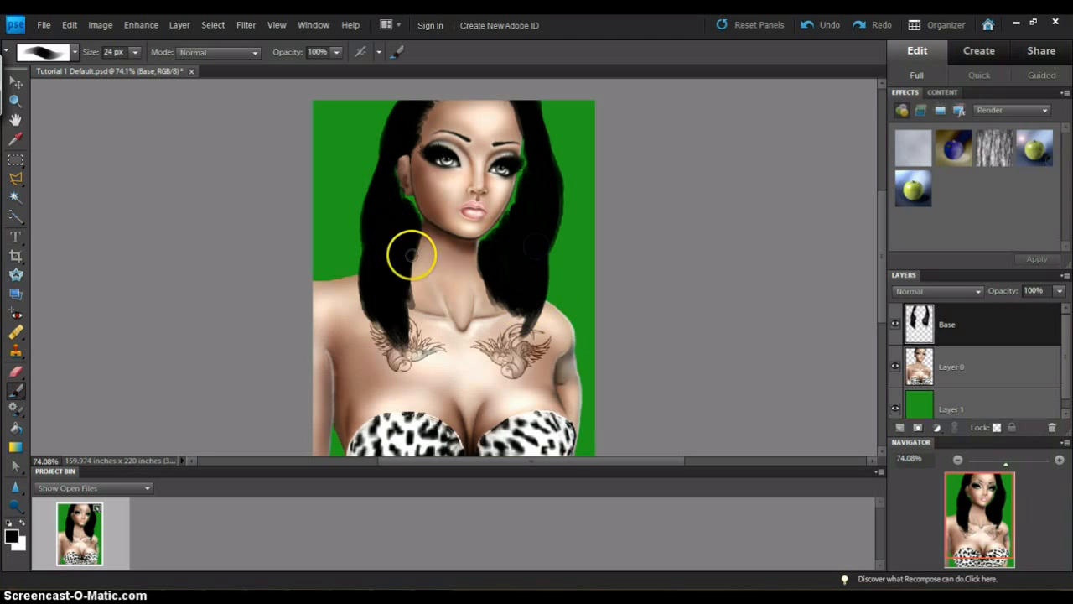
{"action": "left_click_drag", "start_coordinate": [408, 266], "coordinate": [403, 229]}
{"action": "left_click_drag", "start_coordinate": [411, 306], "coordinate": [411, 269]}
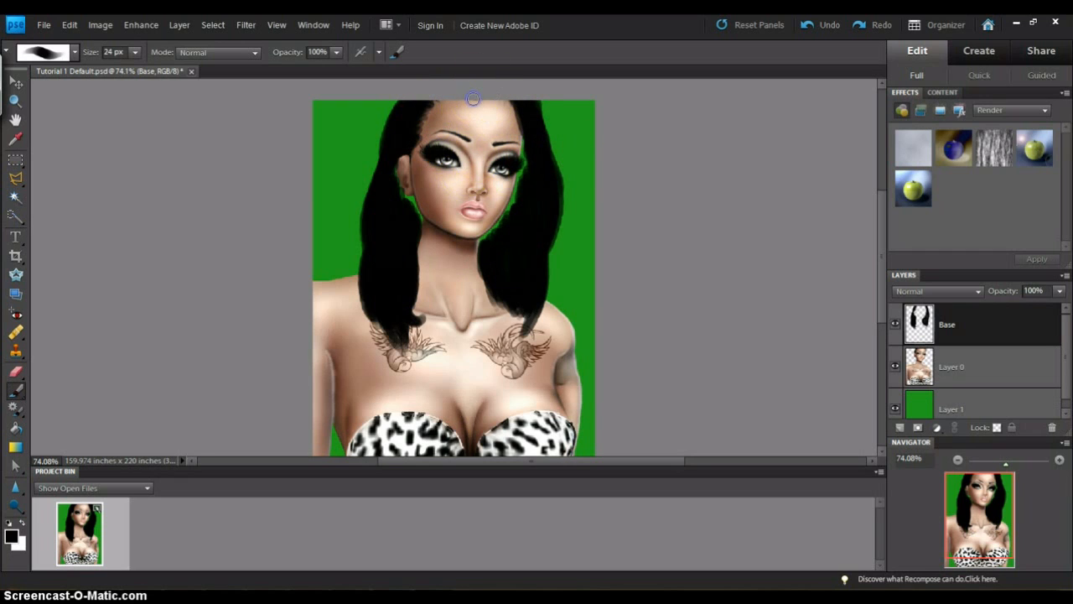
Step: Bring the hair over the right temple and widen the left section outward from the crown to the shoulder
{"action": "mouse_move", "coordinate": [482, 96]}
{"action": "left_mouse_down"}
{"action": "mouse_move", "coordinate": [519, 110]}
{"action": "mouse_move", "coordinate": [499, 94]}
{"action": "mouse_move", "coordinate": [520, 125]}
{"action": "mouse_move", "coordinate": [501, 96]}
{"action": "mouse_move", "coordinate": [520, 111]}
{"action": "mouse_move", "coordinate": [526, 159]}
{"action": "mouse_move", "coordinate": [520, 109]}
{"action": "mouse_move", "coordinate": [538, 164]}
{"action": "left_mouse_up"}
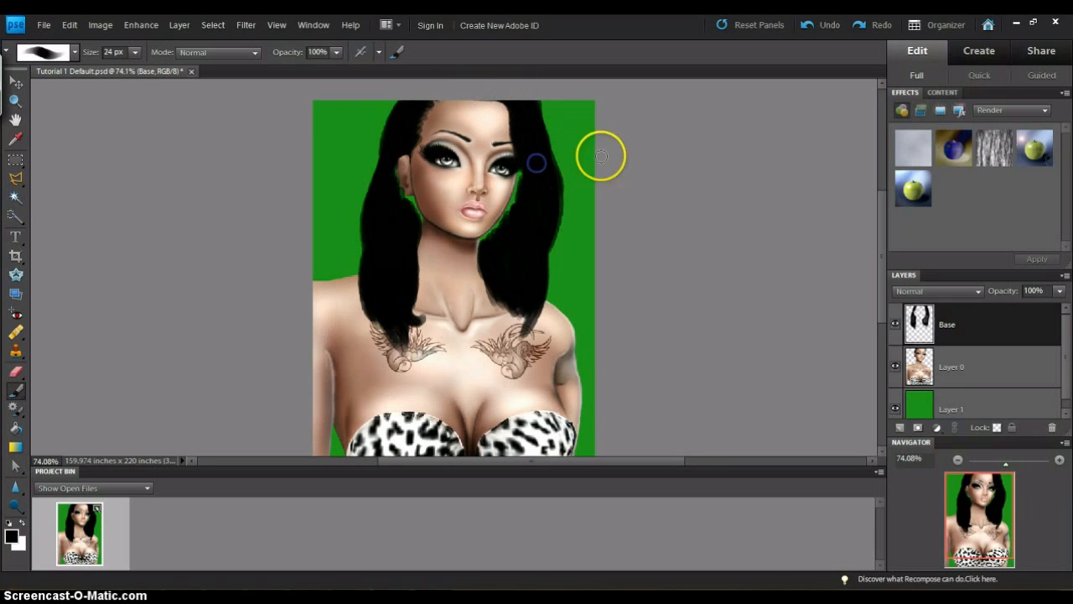
{"action": "mouse_move", "coordinate": [403, 101]}
{"action": "left_mouse_down"}
{"action": "mouse_move", "coordinate": [375, 168]}
{"action": "mouse_move", "coordinate": [404, 107]}
{"action": "mouse_move", "coordinate": [389, 134]}
{"action": "left_mouse_up"}
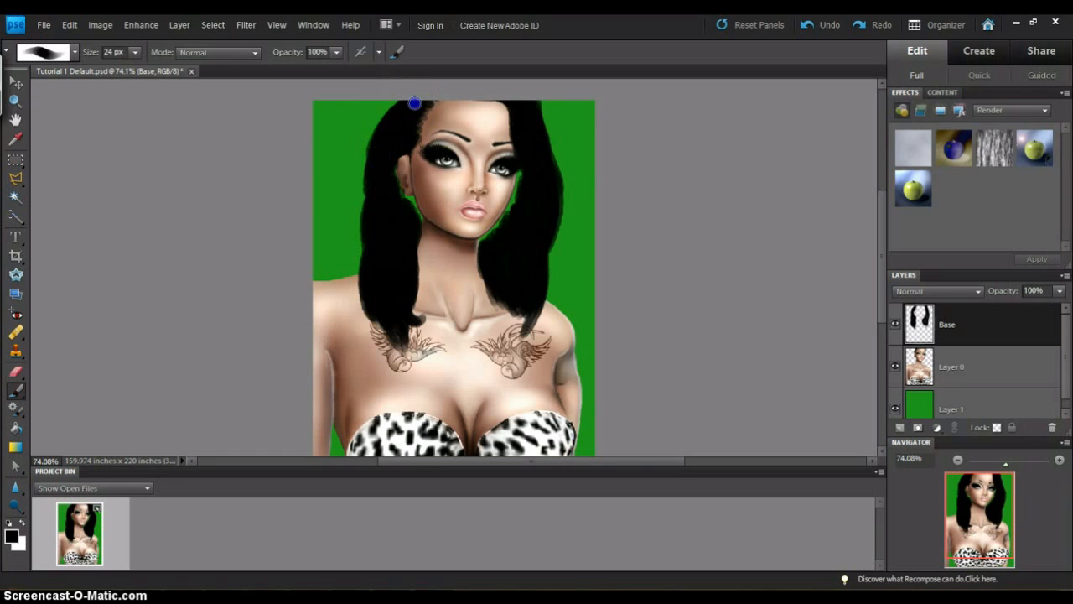
{"action": "left_click_drag", "start_coordinate": [384, 138], "coordinate": [359, 249]}
{"action": "left_click_drag", "start_coordinate": [353, 203], "coordinate": [350, 286]}
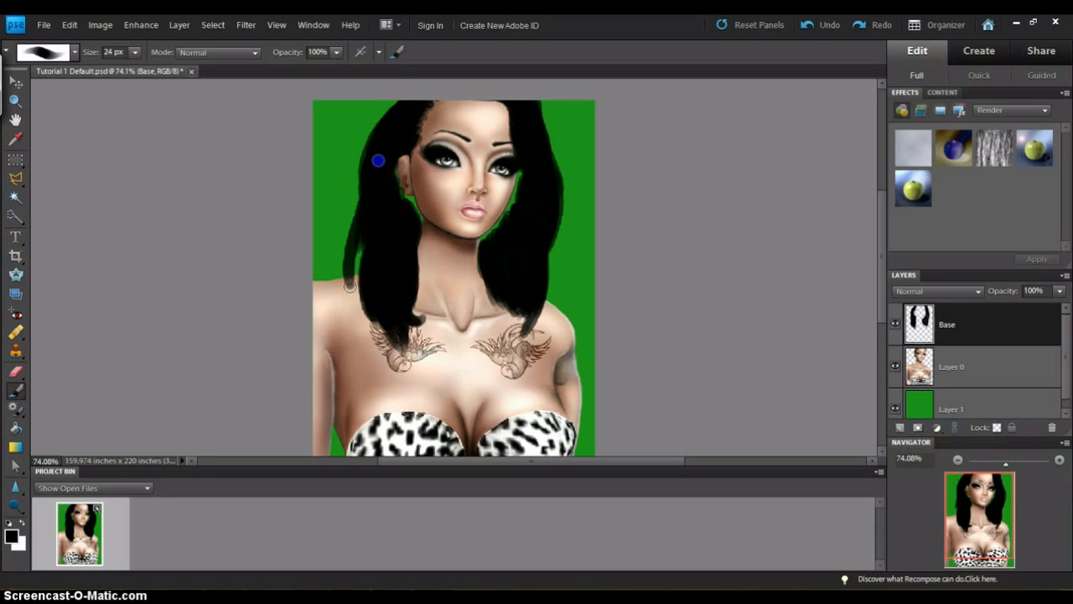
{"action": "left_click_drag", "start_coordinate": [381, 180], "coordinate": [353, 248]}
{"action": "left_click_drag", "start_coordinate": [377, 179], "coordinate": [355, 247]}
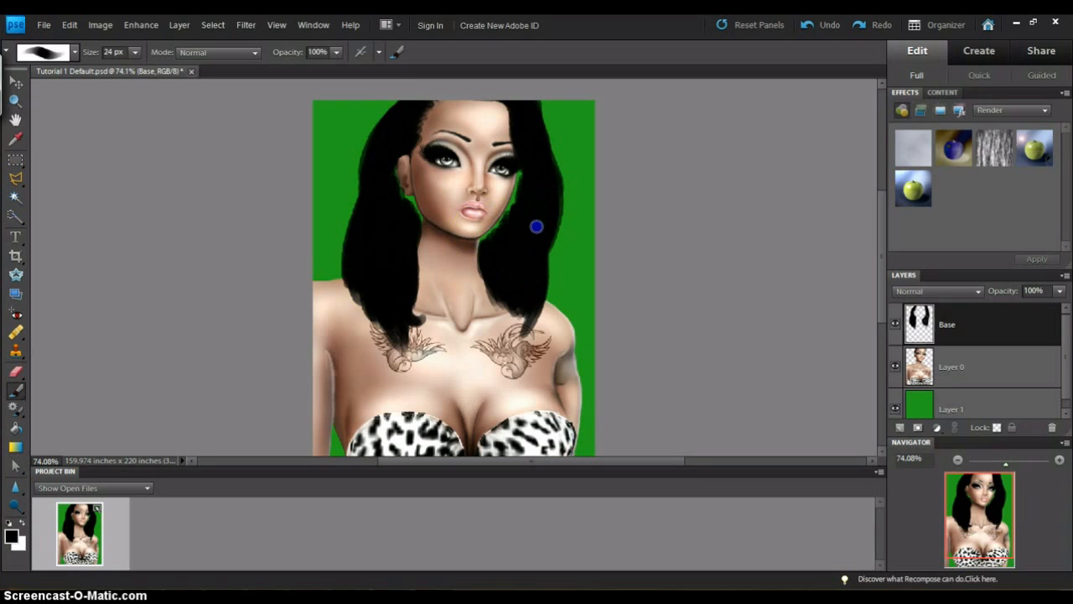
{"action": "mouse_move", "coordinate": [391, 178]}
{"action": "left_mouse_down"}
{"action": "mouse_move", "coordinate": [419, 177]}
{"action": "mouse_move", "coordinate": [423, 122]}
{"action": "mouse_move", "coordinate": [398, 151]}
{"action": "mouse_move", "coordinate": [396, 206]}
{"action": "left_mouse_up"}
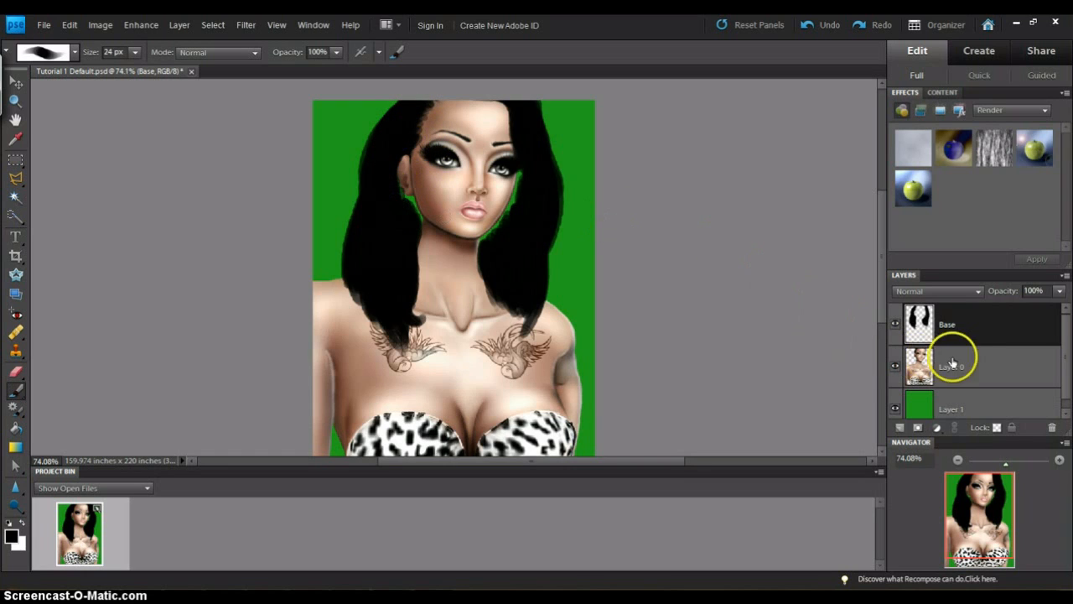
Step: Add a new layer between Layer 1 and Layer 0 and paint black hair behind the face, covering the green gaps
{"action": "left_click_drag", "start_coordinate": [938, 405], "coordinate": [403, 176]}
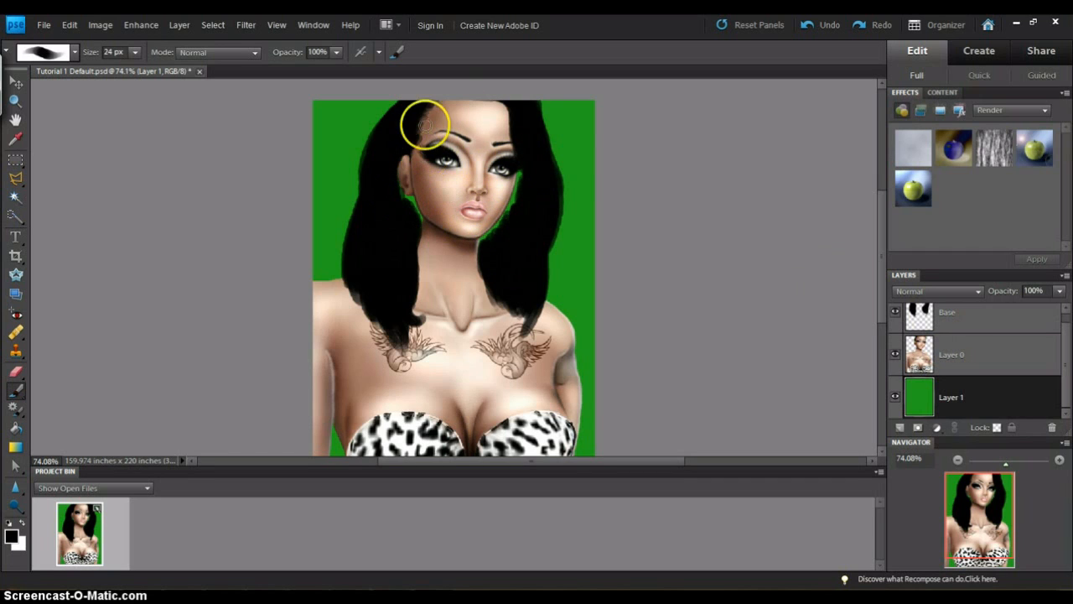
{"action": "left_click_drag", "start_coordinate": [920, 366], "coordinate": [908, 429]}
{"action": "left_click", "coordinate": [901, 428]}
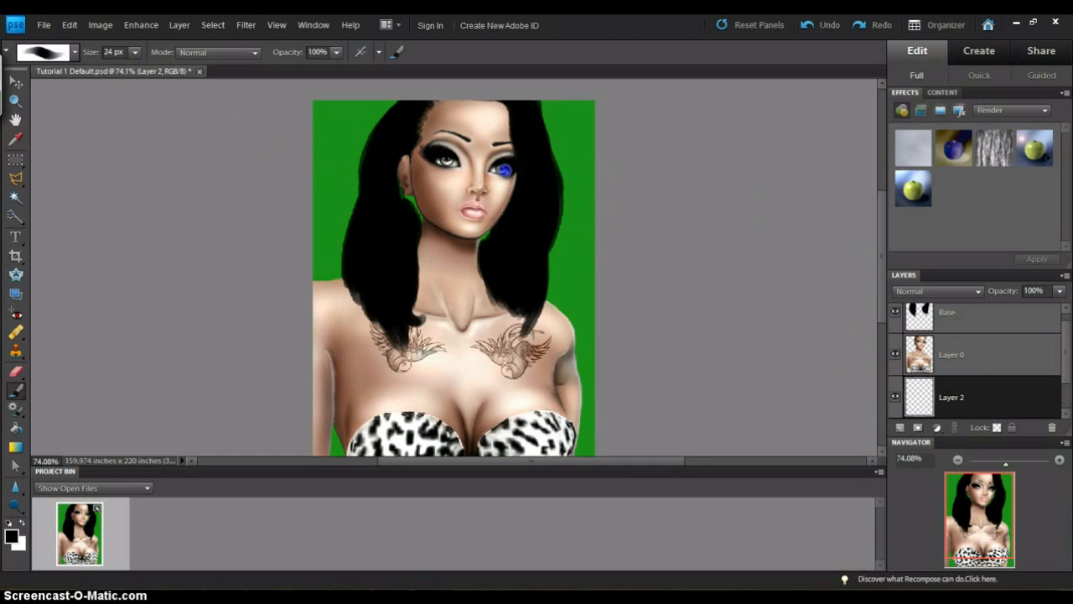
{"action": "left_click_drag", "start_coordinate": [418, 188], "coordinate": [447, 234]}
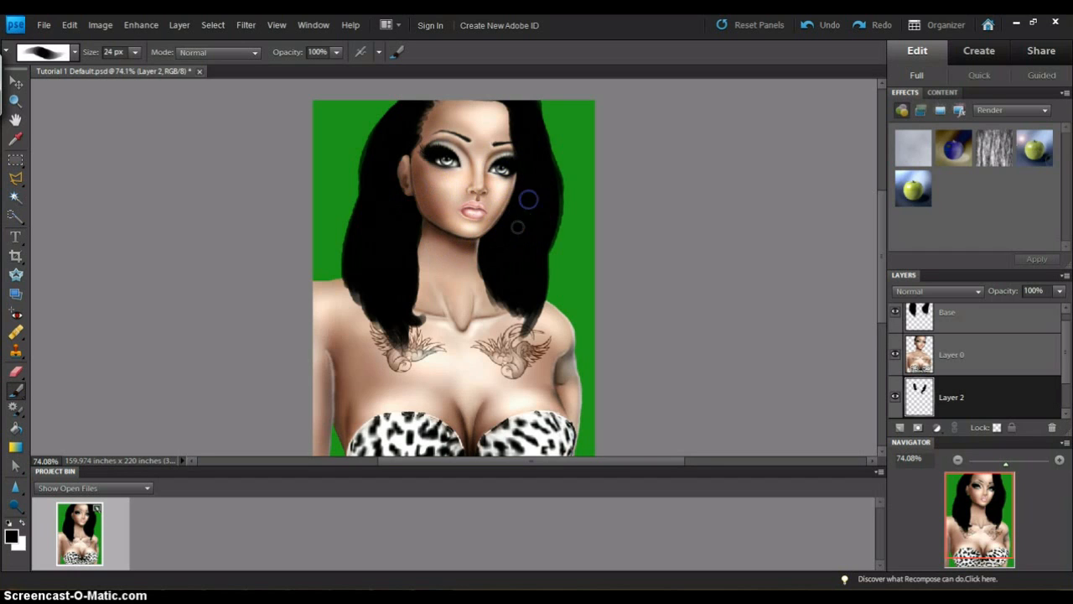
{"action": "left_click", "coordinate": [404, 169]}
Step: On the Base layer, paint fine black strands along the lower left hair section with a 9 px brush
{"action": "left_click", "coordinate": [941, 331]}
{"action": "right_click", "coordinate": [654, 237]}
{"action": "left_click_drag", "start_coordinate": [615, 298], "coordinate": [615, 280]}
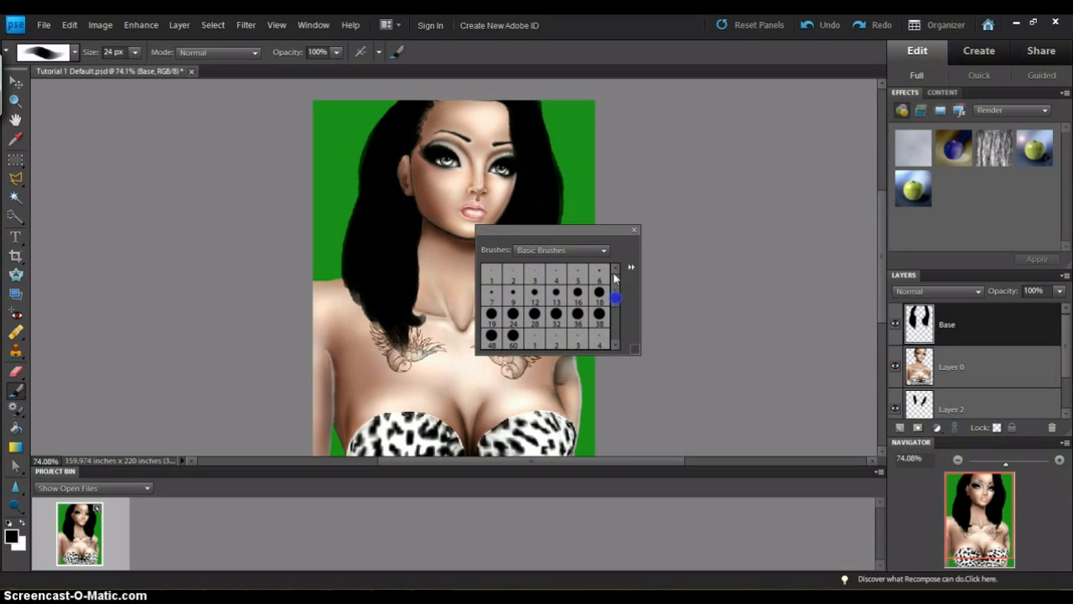
{"action": "left_click", "coordinate": [534, 293]}
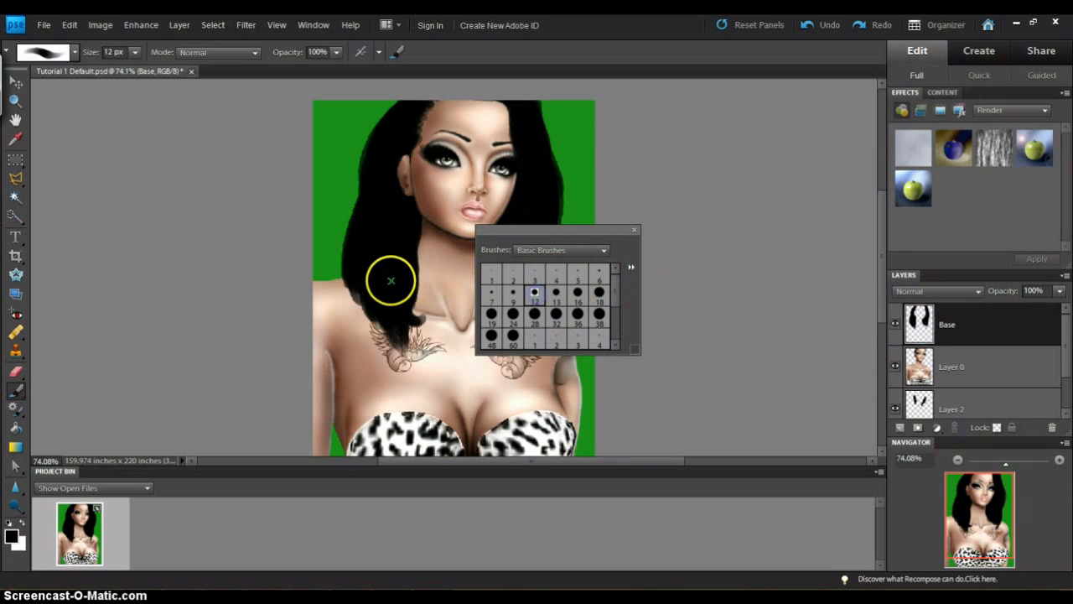
{"action": "left_click", "coordinate": [513, 293]}
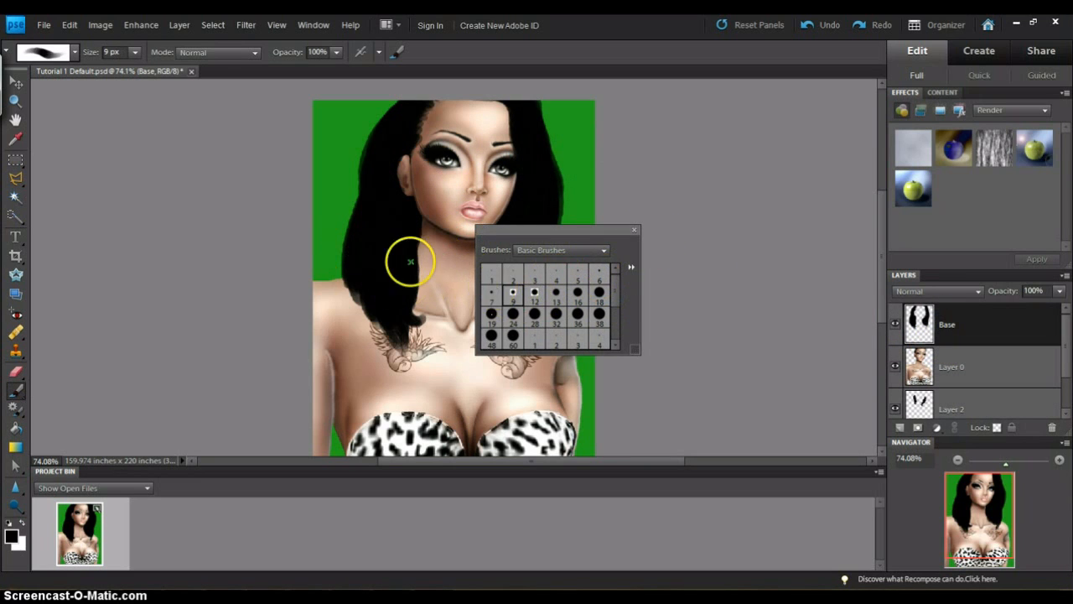
{"action": "left_click", "coordinate": [370, 286]}
{"action": "left_click", "coordinate": [350, 269]}
{"action": "mouse_move", "coordinate": [351, 267]}
{"action": "left_mouse_down"}
{"action": "mouse_move", "coordinate": [366, 312]}
{"action": "mouse_move", "coordinate": [364, 291]}
{"action": "mouse_move", "coordinate": [394, 343]}
{"action": "left_mouse_up"}
{"action": "left_click", "coordinate": [359, 273]}
{"action": "left_click_drag", "start_coordinate": [372, 301], "coordinate": [400, 354]}
{"action": "mouse_move", "coordinate": [384, 306]}
{"action": "left_mouse_down"}
{"action": "mouse_move", "coordinate": [406, 335]}
{"action": "mouse_move", "coordinate": [404, 312]}
{"action": "mouse_move", "coordinate": [430, 339]}
{"action": "mouse_move", "coordinate": [413, 314]}
{"action": "left_mouse_up"}
Step: Extend the lower end of the right hair section with fine black strands reaching the tattoo
{"action": "mouse_move", "coordinate": [500, 301]}
{"action": "left_mouse_down"}
{"action": "mouse_move", "coordinate": [487, 263]}
{"action": "mouse_move", "coordinate": [519, 323]}
{"action": "left_mouse_up"}
{"action": "left_click_drag", "start_coordinate": [520, 286], "coordinate": [526, 335]}
{"action": "mouse_move", "coordinate": [515, 296]}
{"action": "left_mouse_down"}
{"action": "mouse_move", "coordinate": [526, 341]}
{"action": "mouse_move", "coordinate": [525, 330]}
{"action": "mouse_move", "coordinate": [538, 334]}
{"action": "left_mouse_up"}
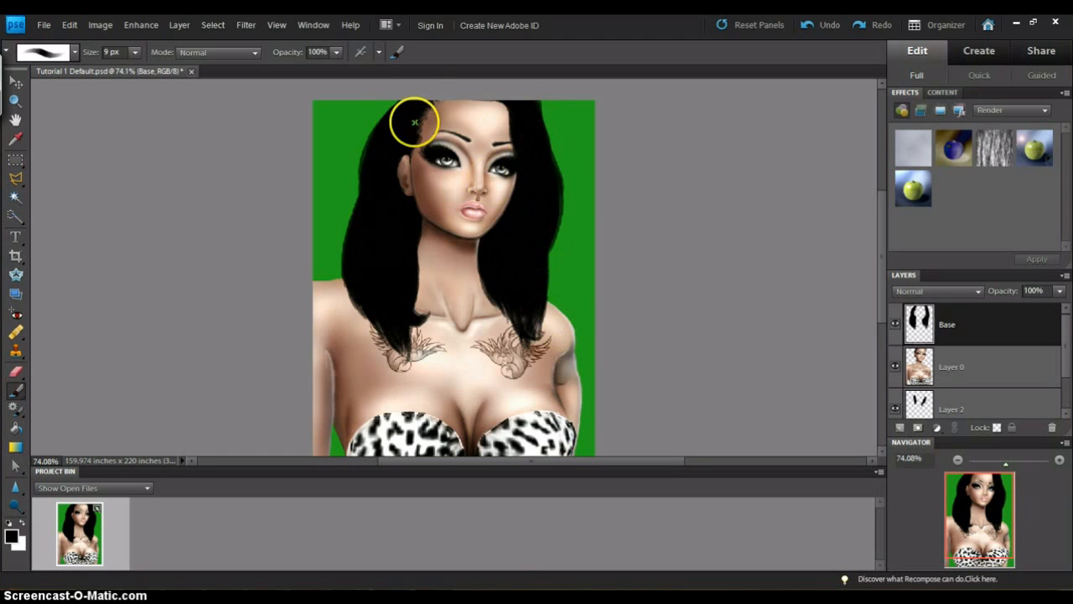
Step: Paint loose black strands over the forehead beside the right eyebrow and along the right section's outer edge
{"action": "left_click_drag", "start_coordinate": [496, 100], "coordinate": [512, 145]}
{"action": "mouse_move", "coordinate": [499, 102]}
{"action": "left_mouse_down"}
{"action": "mouse_move", "coordinate": [510, 133]}
{"action": "mouse_move", "coordinate": [509, 114]}
{"action": "mouse_move", "coordinate": [514, 132]}
{"action": "mouse_move", "coordinate": [546, 146]}
{"action": "left_mouse_up"}
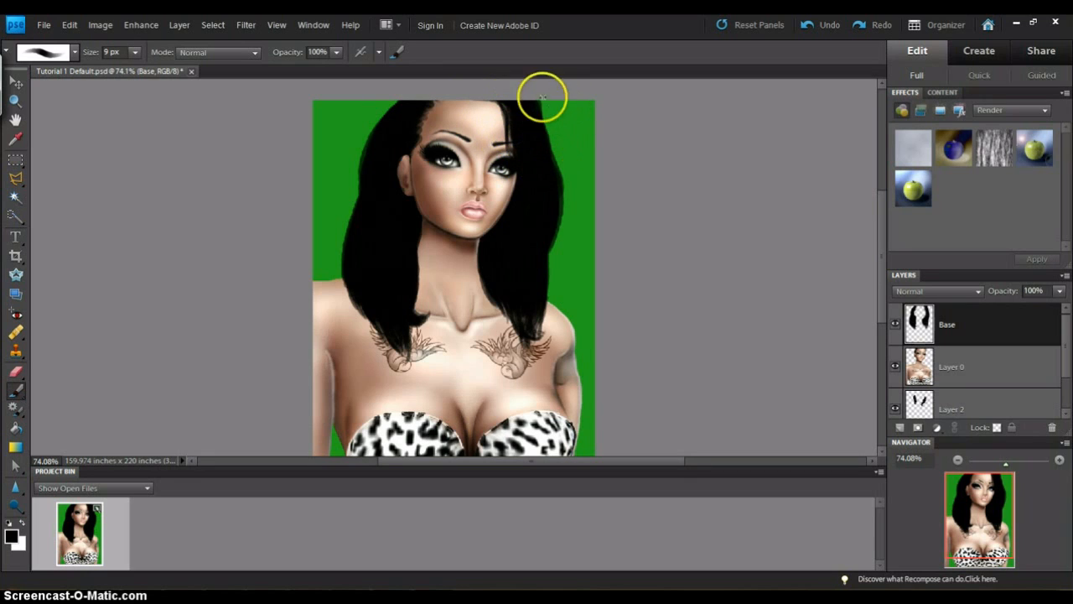
{"action": "mouse_move", "coordinate": [543, 99]}
{"action": "left_mouse_down"}
{"action": "mouse_move", "coordinate": [562, 216]}
{"action": "mouse_move", "coordinate": [556, 245]}
{"action": "mouse_move", "coordinate": [561, 202]}
{"action": "mouse_move", "coordinate": [550, 286]}
{"action": "left_mouse_up"}
{"action": "right_click", "coordinate": [542, 298]}
{"action": "left_click", "coordinate": [542, 298]}
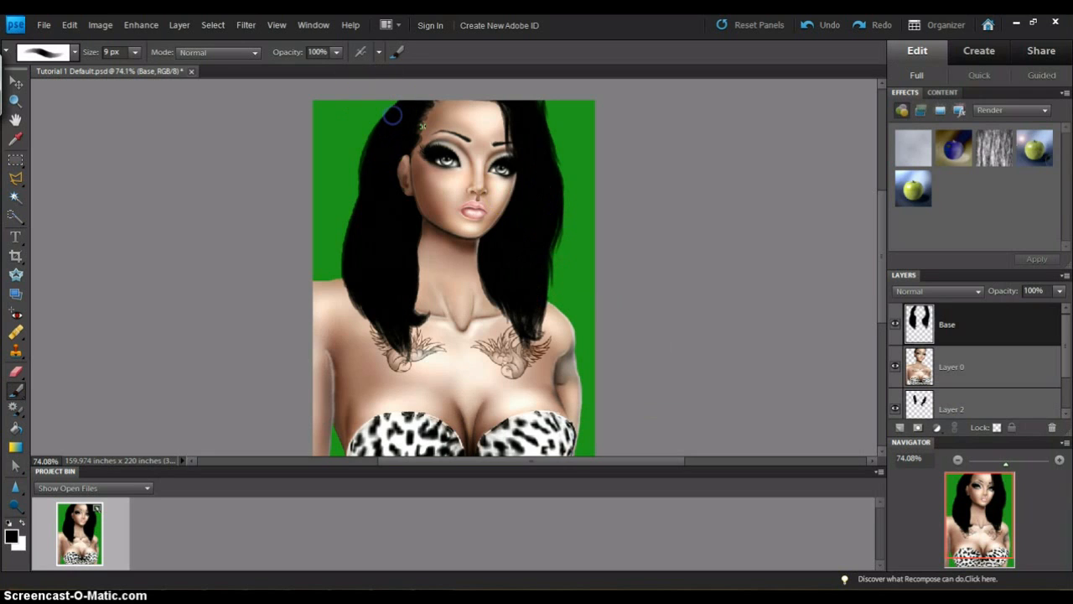
{"action": "left_click", "coordinate": [549, 253]}
Step: Feather the left section's outer edge with fine black strands and touch up the hair above the ear and at the crown
{"action": "left_click_drag", "start_coordinate": [361, 182], "coordinate": [361, 193]}
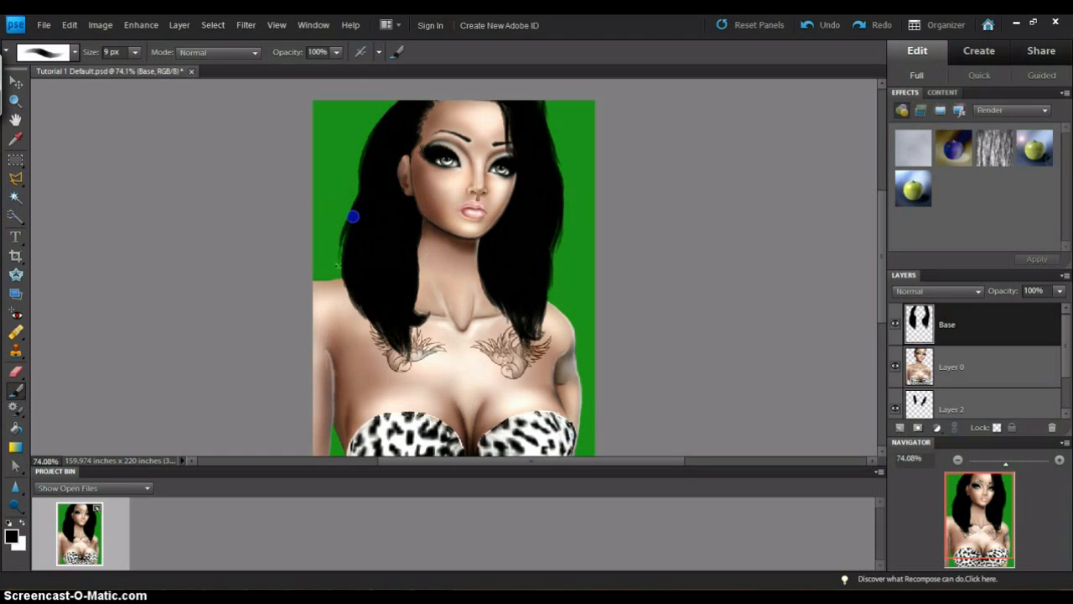
{"action": "left_click_drag", "start_coordinate": [345, 234], "coordinate": [343, 261]}
{"action": "left_click_drag", "start_coordinate": [386, 120], "coordinate": [351, 197]}
{"action": "left_click_drag", "start_coordinate": [365, 158], "coordinate": [354, 197]}
{"action": "left_click", "coordinate": [364, 159]}
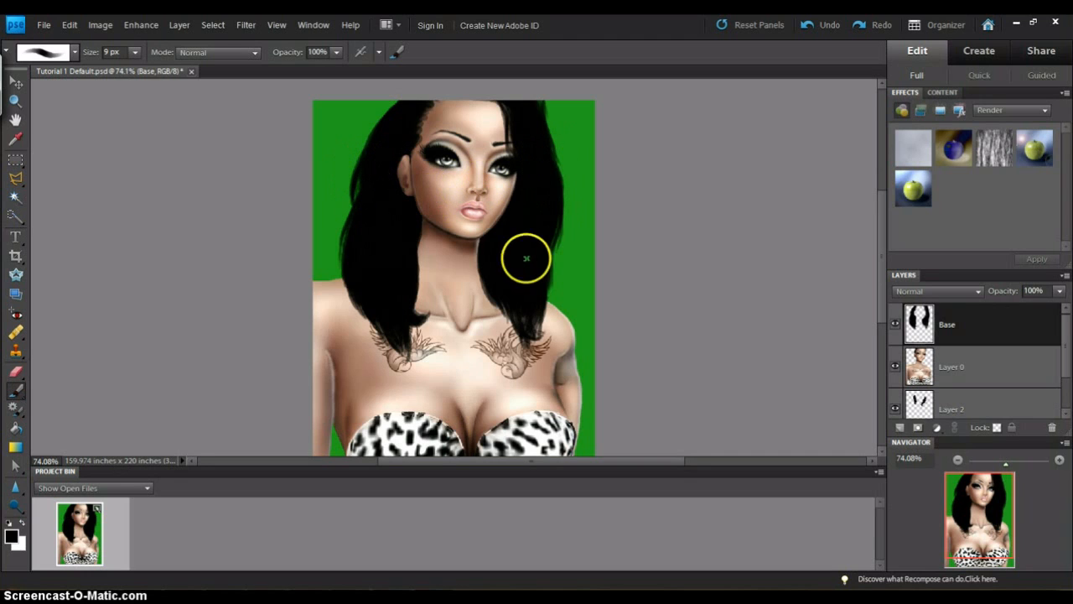
{"action": "left_click", "coordinate": [409, 145]}
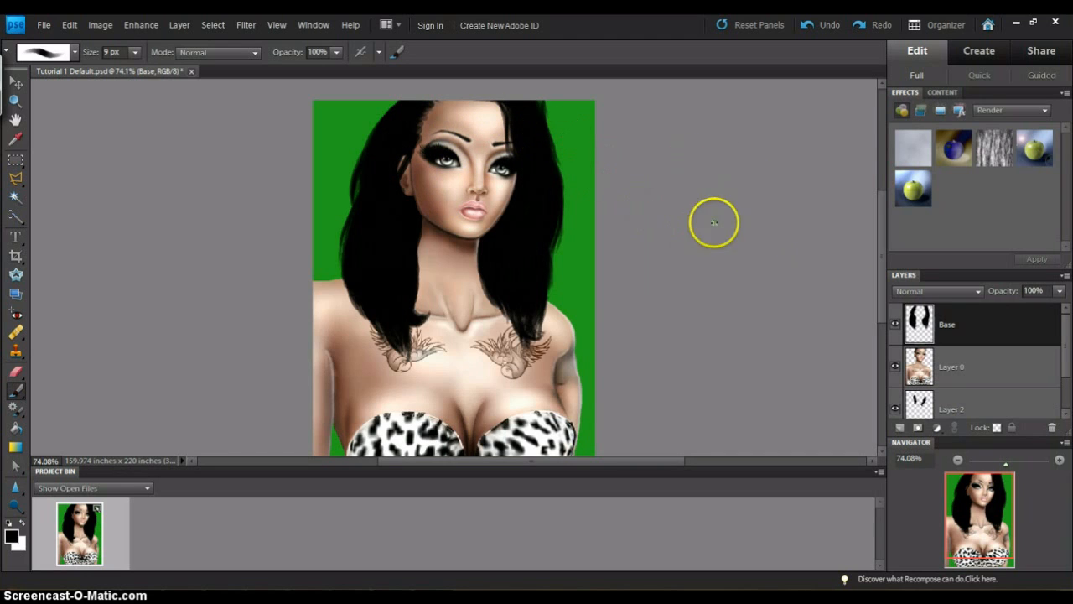
{"action": "left_click", "coordinate": [408, 101]}
{"action": "left_click", "coordinate": [401, 98]}
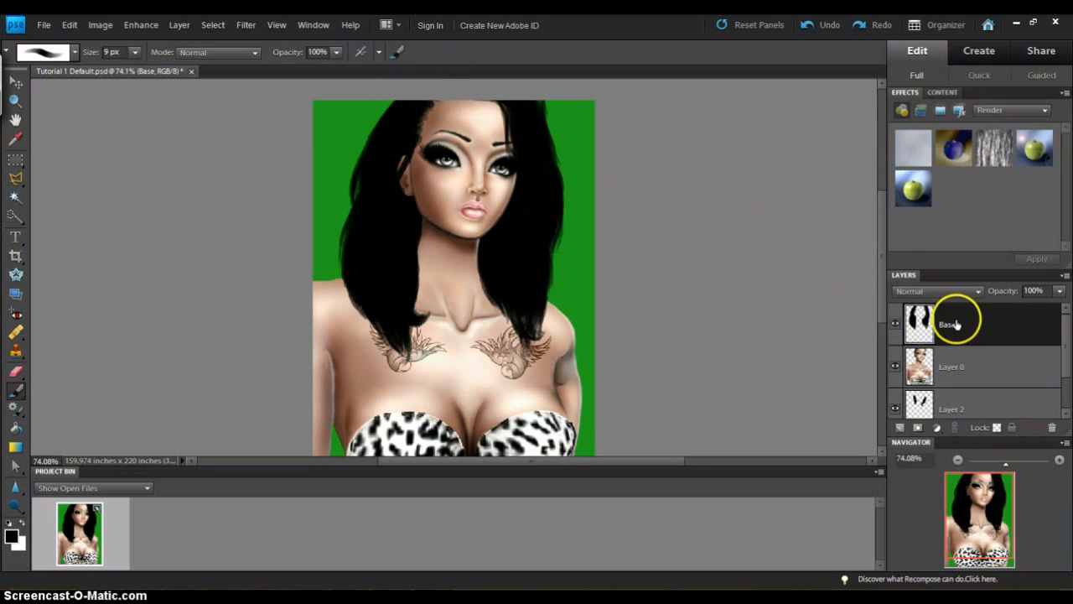
Step: Add a new layer above Base and set the foreground color to dark brown 4d2703
{"action": "left_click", "coordinate": [899, 428]}
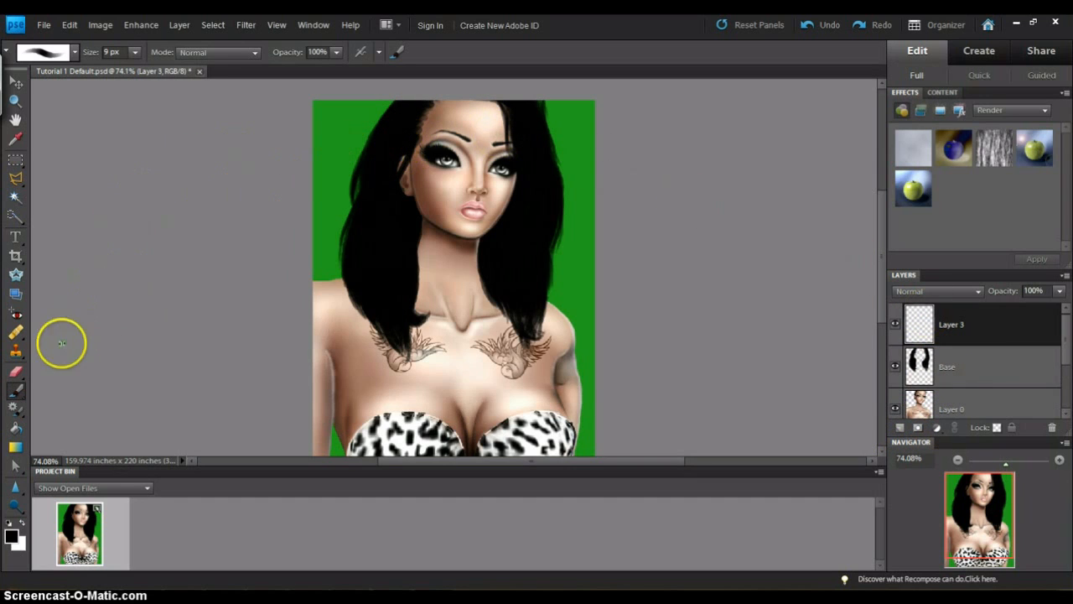
{"action": "left_click", "coordinate": [13, 541]}
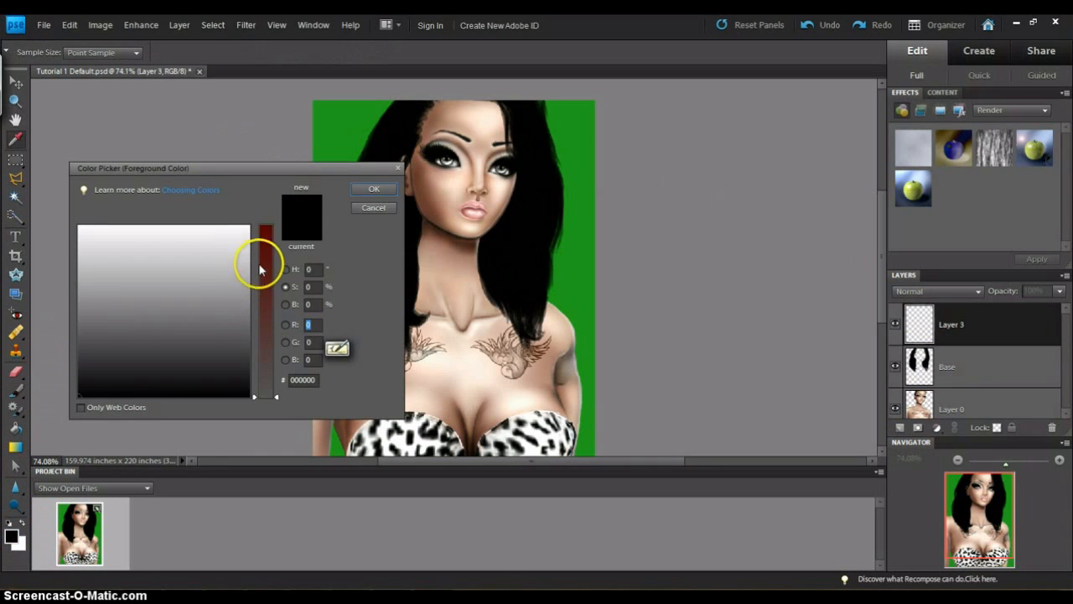
{"action": "left_click_drag", "start_coordinate": [259, 260], "coordinate": [263, 231]}
{"action": "left_click", "coordinate": [96, 248]}
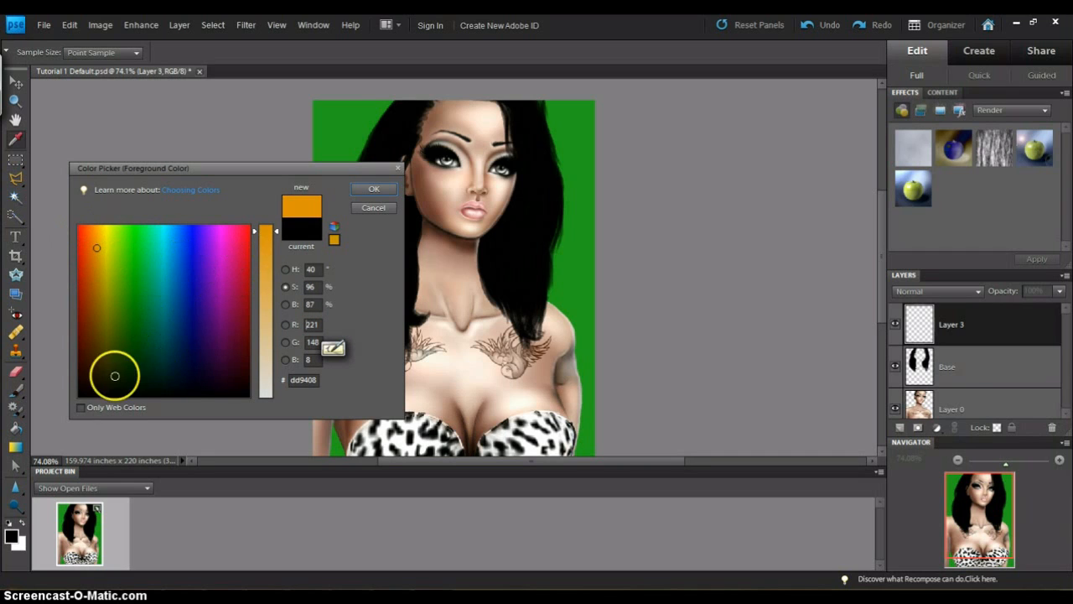
{"action": "left_click", "coordinate": [93, 362]}
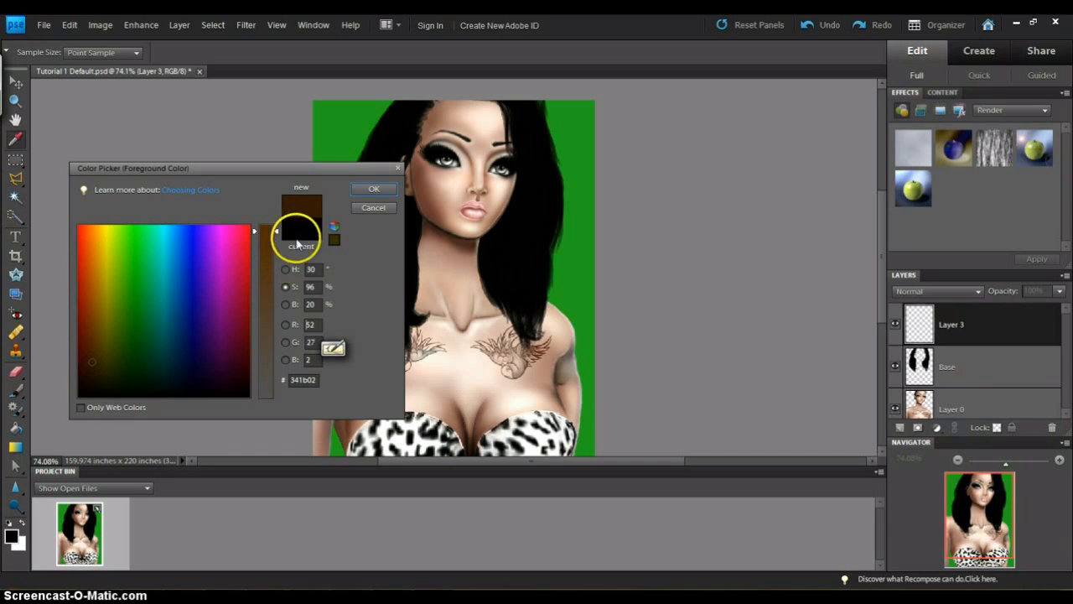
{"action": "left_click", "coordinate": [286, 305]}
{"action": "left_click_drag", "start_coordinate": [277, 363], "coordinate": [277, 346]}
{"action": "left_click", "coordinate": [362, 190]}
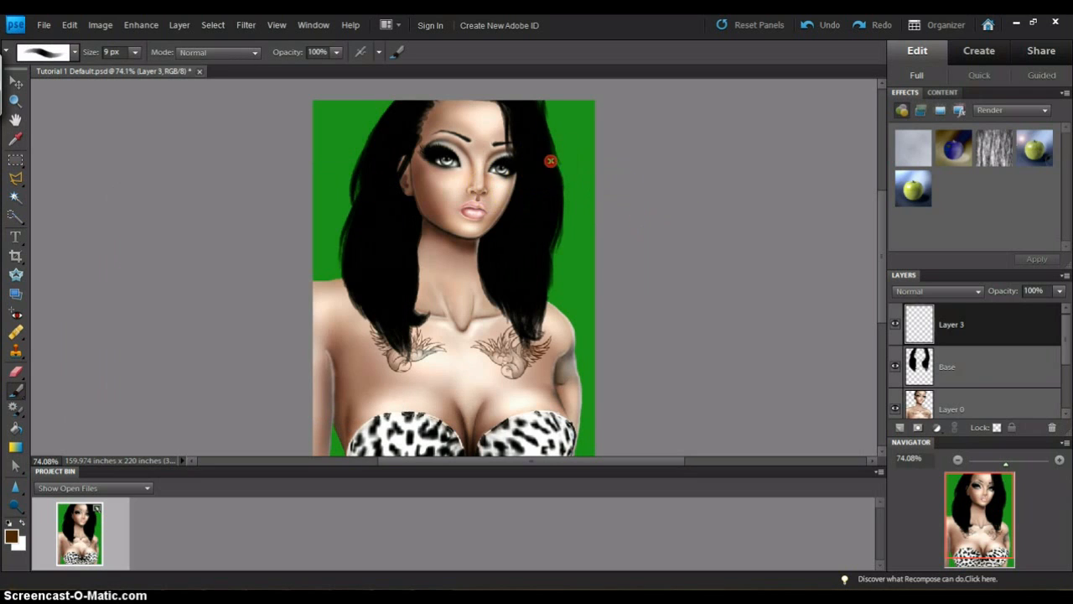
Step: Paint dark brown strands with a 16 px brush down the upper right hair section from the crown past the cheek
{"action": "right_click", "coordinate": [550, 161]}
{"action": "left_click", "coordinate": [658, 227]}
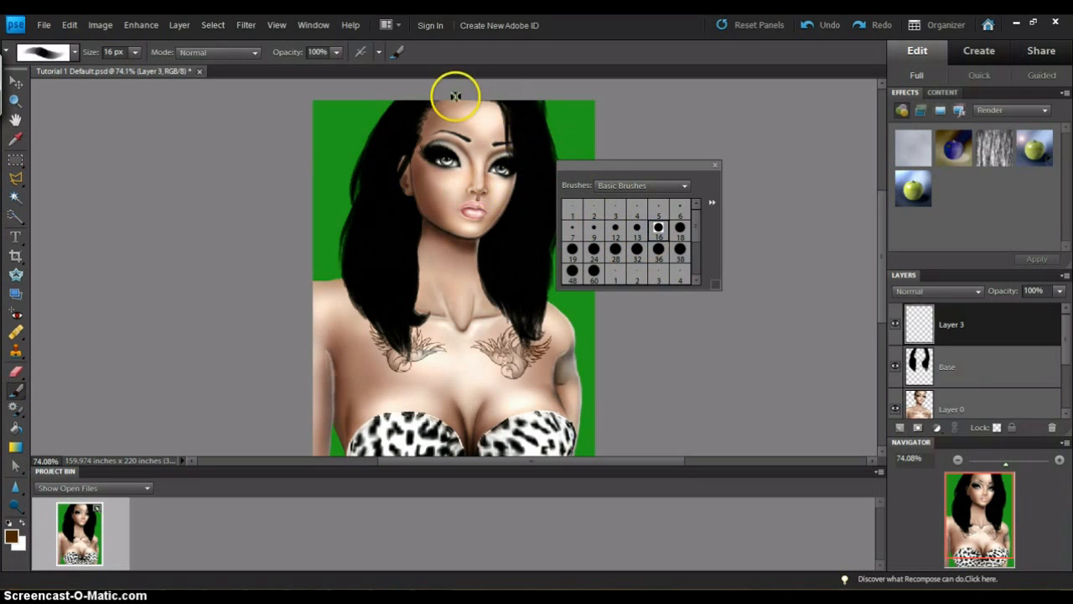
{"action": "left_click", "coordinate": [517, 143]}
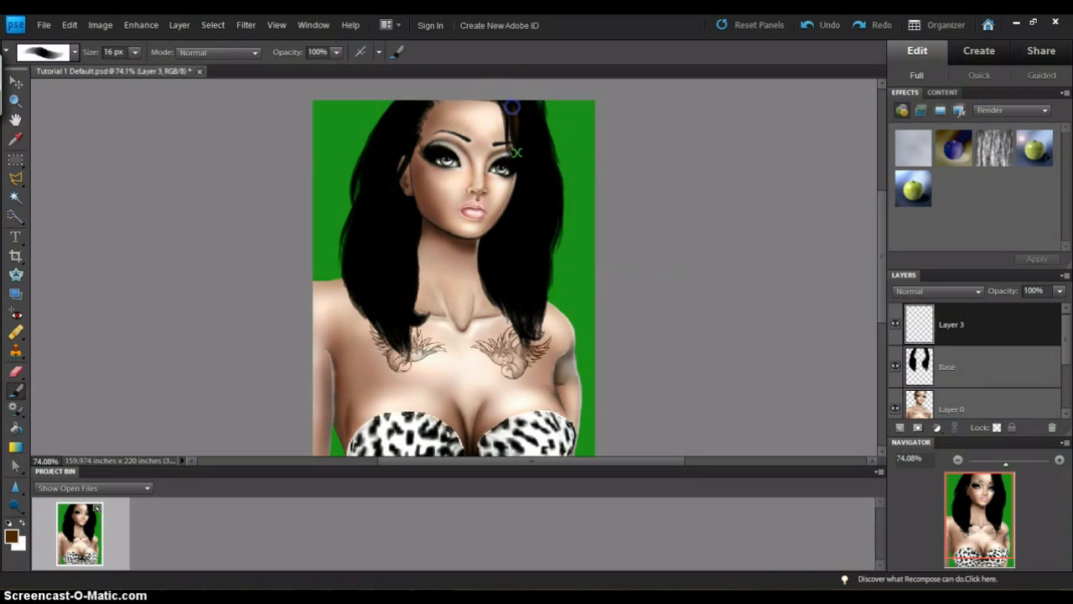
{"action": "mouse_move", "coordinate": [519, 118]}
{"action": "left_mouse_down"}
{"action": "mouse_move", "coordinate": [537, 174]}
{"action": "mouse_move", "coordinate": [540, 163]}
{"action": "left_mouse_up"}
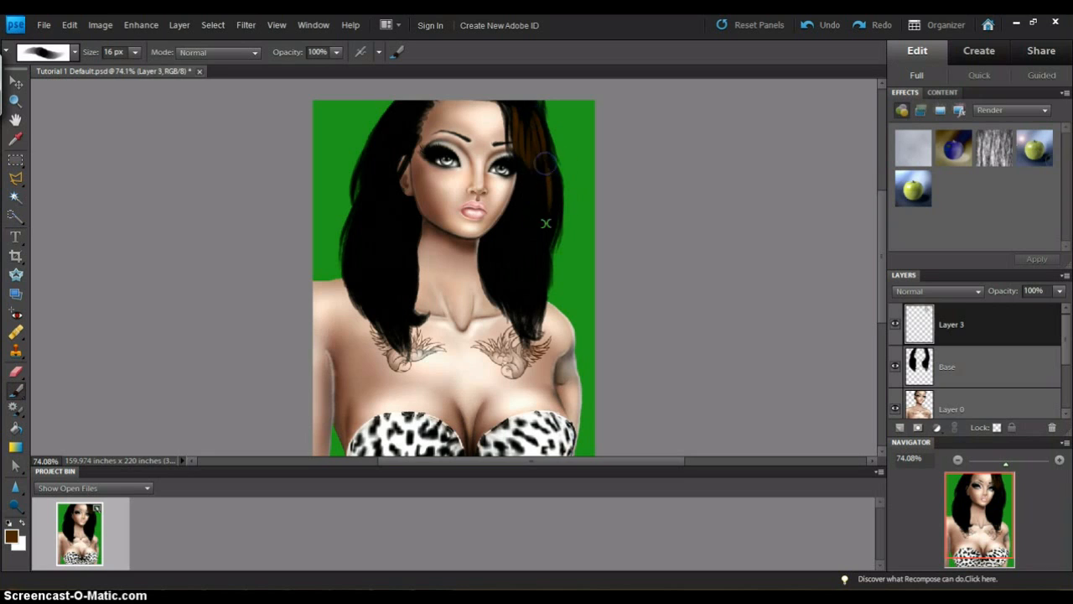
{"action": "left_click_drag", "start_coordinate": [554, 178], "coordinate": [540, 249]}
{"action": "mouse_move", "coordinate": [527, 177]}
{"action": "left_mouse_down"}
{"action": "mouse_move", "coordinate": [510, 224]}
{"action": "mouse_move", "coordinate": [524, 220]}
{"action": "left_mouse_up"}
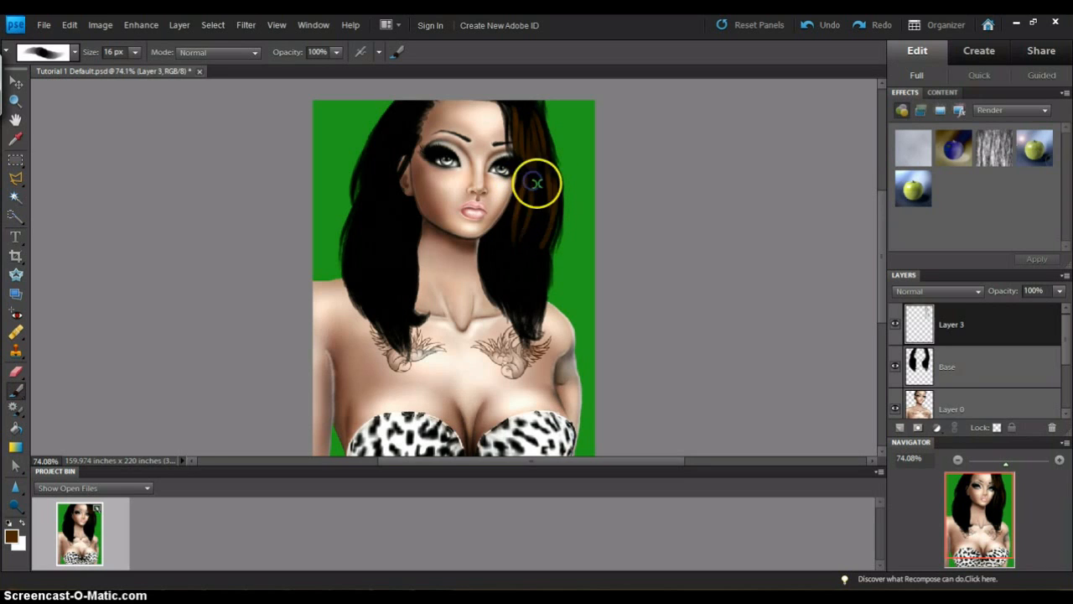
{"action": "left_click_drag", "start_coordinate": [537, 180], "coordinate": [538, 223]}
Step: Continue the dark brown strands through the lower right hair section to the shoulder, filling in the part beside the cheek
{"action": "mouse_move", "coordinate": [542, 173]}
{"action": "left_mouse_down"}
{"action": "mouse_move", "coordinate": [537, 222]}
{"action": "mouse_move", "coordinate": [522, 242]}
{"action": "mouse_move", "coordinate": [532, 293]}
{"action": "left_mouse_up"}
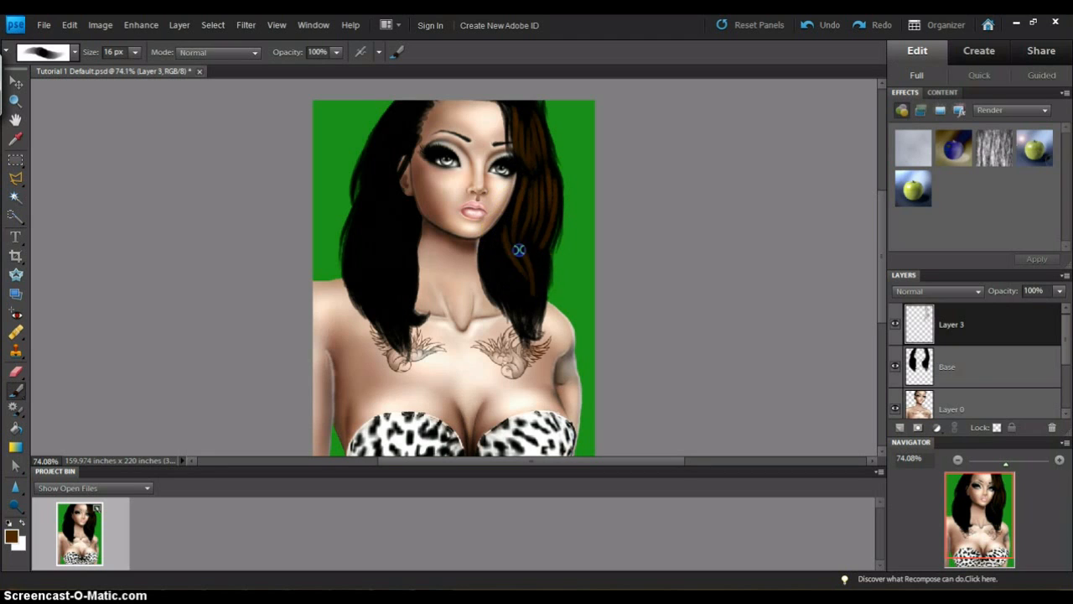
{"action": "left_click_drag", "start_coordinate": [535, 251], "coordinate": [525, 282]}
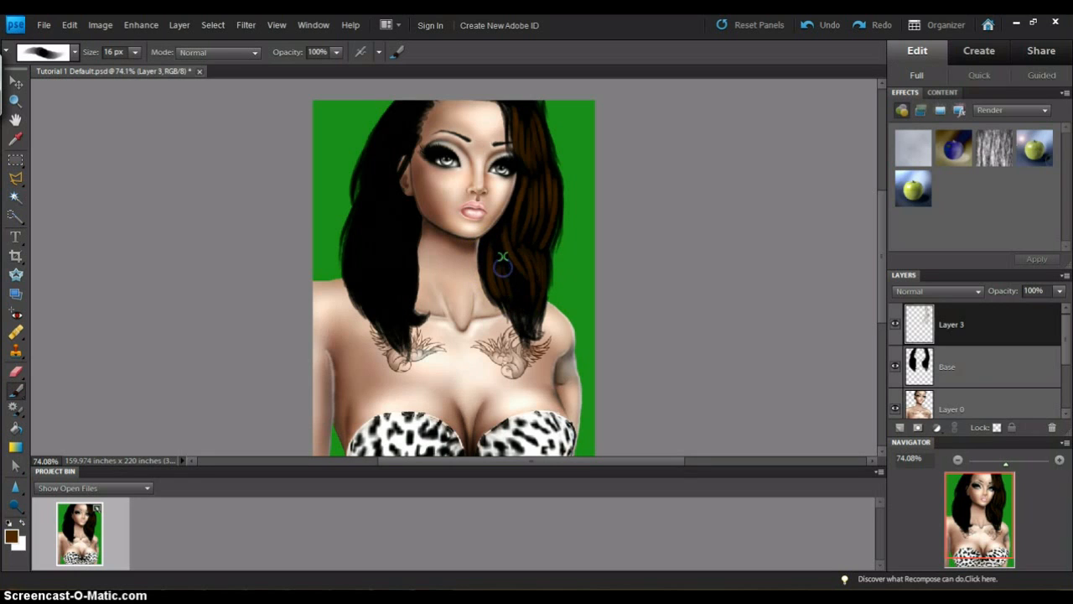
{"action": "left_click_drag", "start_coordinate": [499, 251], "coordinate": [525, 321]}
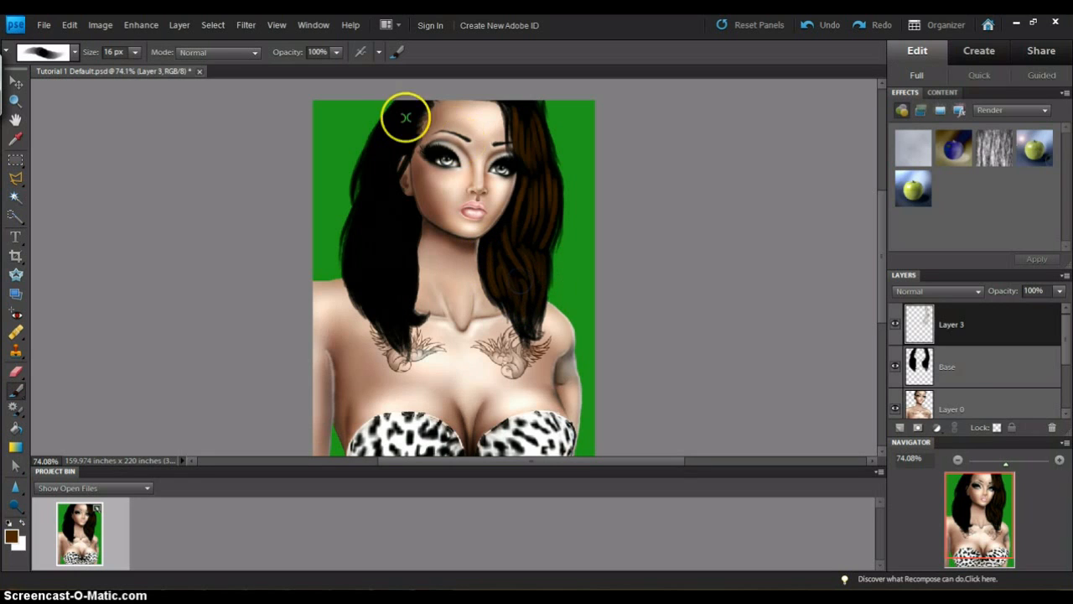
{"action": "mouse_move", "coordinate": [529, 192]}
{"action": "left_mouse_down"}
{"action": "mouse_move", "coordinate": [523, 217]}
{"action": "mouse_move", "coordinate": [524, 200]}
{"action": "left_mouse_up"}
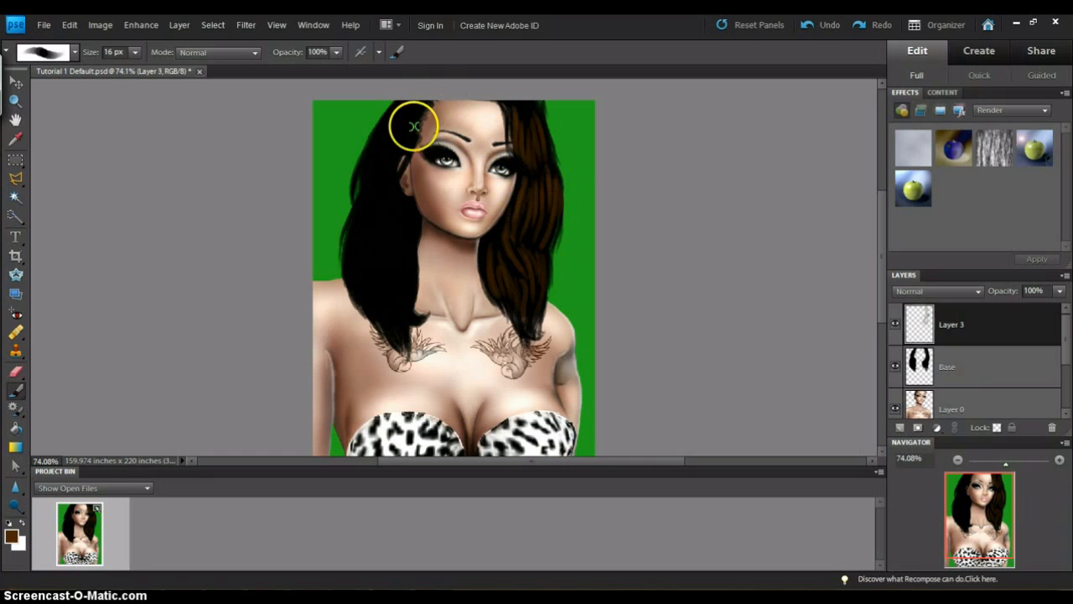
Step: Paint dark brown strands down the left hair section from the crown along its outer side to the shoulder
{"action": "left_click_drag", "start_coordinate": [412, 138], "coordinate": [401, 170]}
{"action": "mouse_move", "coordinate": [398, 118]}
{"action": "left_mouse_down"}
{"action": "mouse_move", "coordinate": [420, 105]}
{"action": "mouse_move", "coordinate": [388, 132]}
{"action": "mouse_move", "coordinate": [401, 105]}
{"action": "mouse_move", "coordinate": [379, 137]}
{"action": "mouse_move", "coordinate": [399, 105]}
{"action": "mouse_move", "coordinate": [391, 145]}
{"action": "mouse_move", "coordinate": [380, 156]}
{"action": "mouse_move", "coordinate": [403, 117]}
{"action": "mouse_move", "coordinate": [359, 189]}
{"action": "left_mouse_up"}
{"action": "left_click_drag", "start_coordinate": [408, 127], "coordinate": [397, 174]}
{"action": "mouse_move", "coordinate": [356, 204]}
{"action": "left_mouse_down"}
{"action": "mouse_move", "coordinate": [360, 234]}
{"action": "mouse_move", "coordinate": [401, 211]}
{"action": "mouse_move", "coordinate": [387, 194]}
{"action": "mouse_move", "coordinate": [358, 229]}
{"action": "mouse_move", "coordinate": [355, 252]}
{"action": "mouse_move", "coordinate": [349, 242]}
{"action": "mouse_move", "coordinate": [359, 296]}
{"action": "mouse_move", "coordinate": [368, 221]}
{"action": "mouse_move", "coordinate": [356, 250]}
{"action": "left_mouse_up"}
{"action": "left_click_drag", "start_coordinate": [380, 302], "coordinate": [381, 305]}
{"action": "left_click_drag", "start_coordinate": [374, 210], "coordinate": [371, 288]}
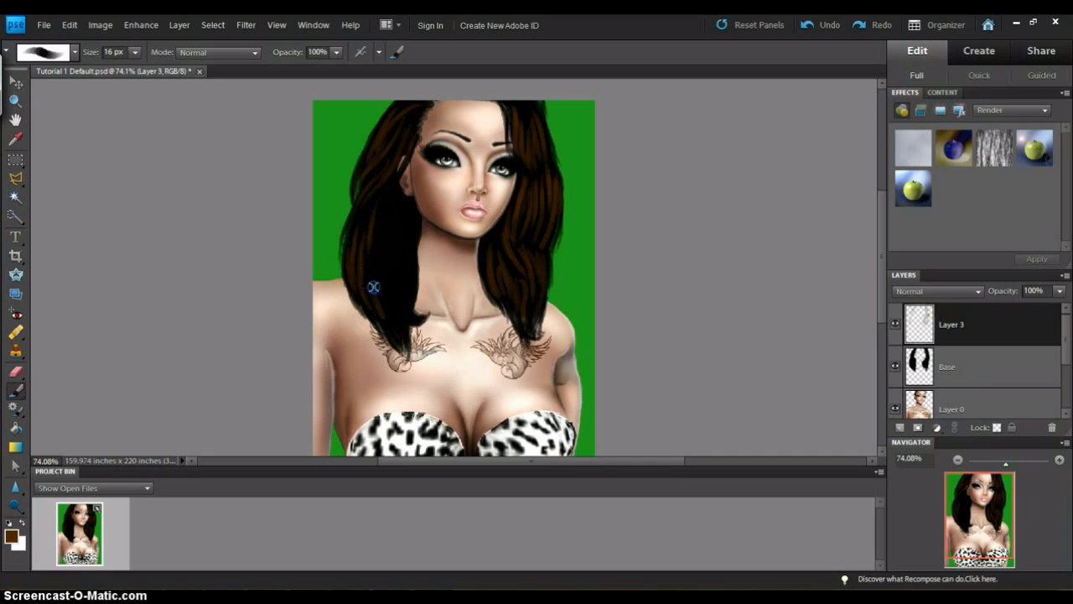
Step: Add dark brown strands to the inner half of the left hair section beside the neck
{"action": "mouse_move", "coordinate": [374, 251]}
{"action": "left_mouse_down"}
{"action": "mouse_move", "coordinate": [374, 260]}
{"action": "mouse_move", "coordinate": [387, 237]}
{"action": "left_mouse_up"}
{"action": "mouse_move", "coordinate": [406, 317]}
{"action": "left_mouse_down"}
{"action": "mouse_move", "coordinate": [420, 299]}
{"action": "mouse_move", "coordinate": [400, 319]}
{"action": "mouse_move", "coordinate": [403, 246]}
{"action": "mouse_move", "coordinate": [394, 300]}
{"action": "left_mouse_up"}
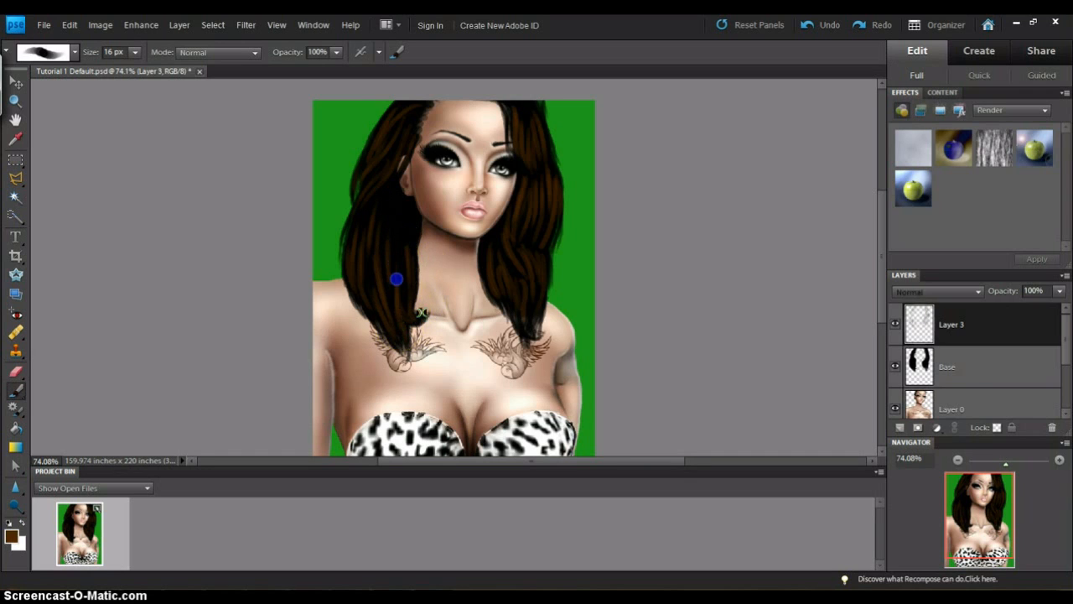
{"action": "left_click_drag", "start_coordinate": [408, 230], "coordinate": [403, 263]}
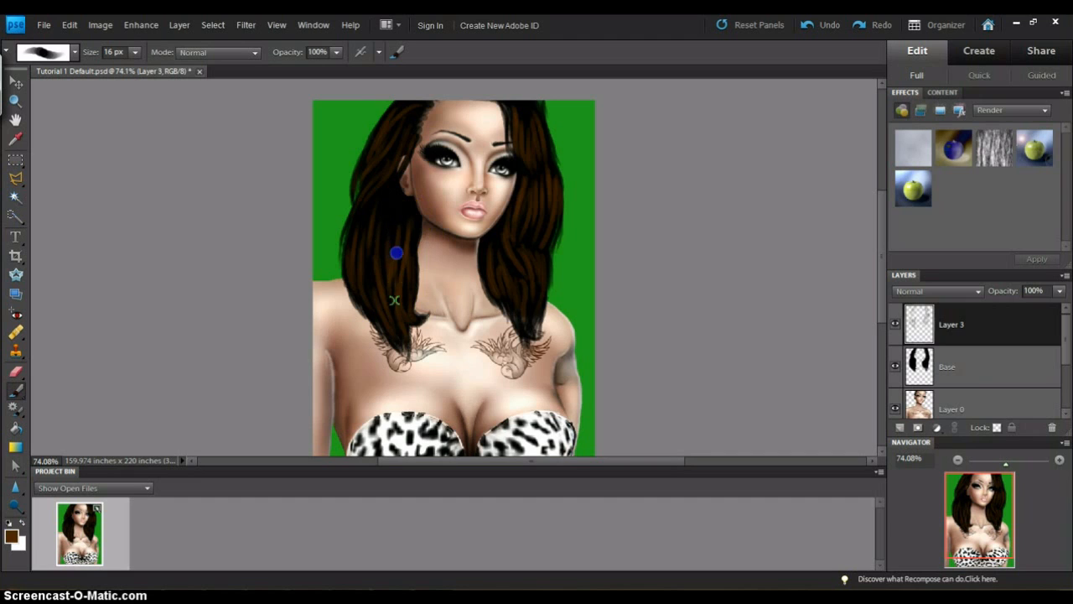
Step: Thicken the dark brown strands throughout the left hair section and near the crown on both sides
{"action": "left_click_drag", "start_coordinate": [386, 262], "coordinate": [398, 326]}
{"action": "left_click_drag", "start_coordinate": [384, 263], "coordinate": [397, 315]}
{"action": "left_click_drag", "start_coordinate": [380, 268], "coordinate": [377, 296]}
{"action": "left_click_drag", "start_coordinate": [371, 215], "coordinate": [356, 285]}
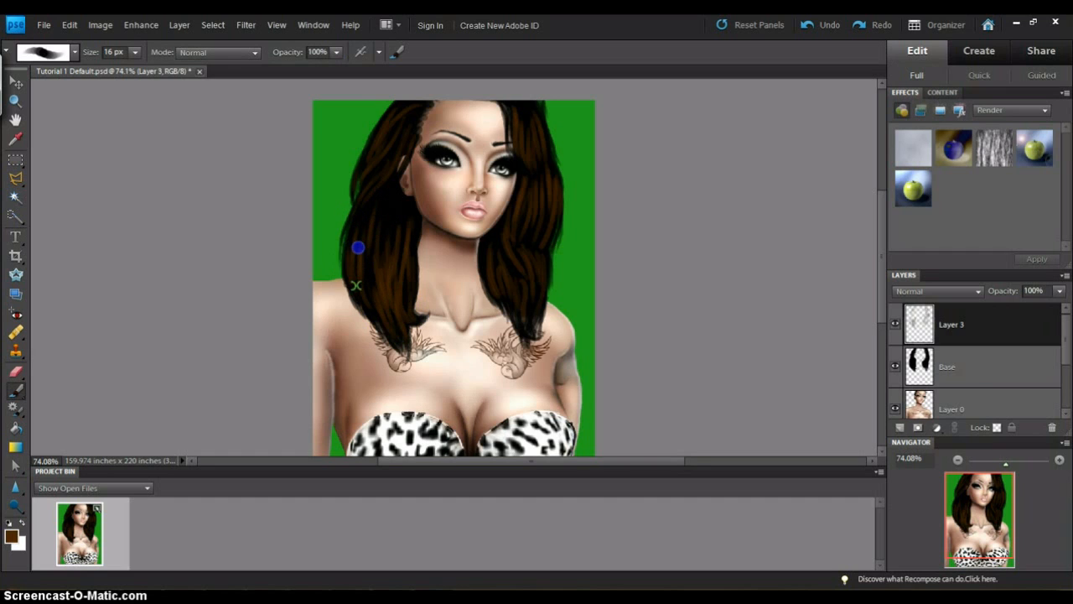
{"action": "mouse_move", "coordinate": [367, 244]}
{"action": "left_mouse_down"}
{"action": "mouse_move", "coordinate": [374, 274]}
{"action": "mouse_move", "coordinate": [390, 258]}
{"action": "mouse_move", "coordinate": [387, 227]}
{"action": "mouse_move", "coordinate": [409, 237]}
{"action": "mouse_move", "coordinate": [413, 276]}
{"action": "mouse_move", "coordinate": [406, 205]}
{"action": "left_mouse_up"}
{"action": "mouse_move", "coordinate": [407, 241]}
{"action": "left_mouse_down"}
{"action": "mouse_move", "coordinate": [405, 208]}
{"action": "mouse_move", "coordinate": [386, 272]}
{"action": "left_mouse_up"}
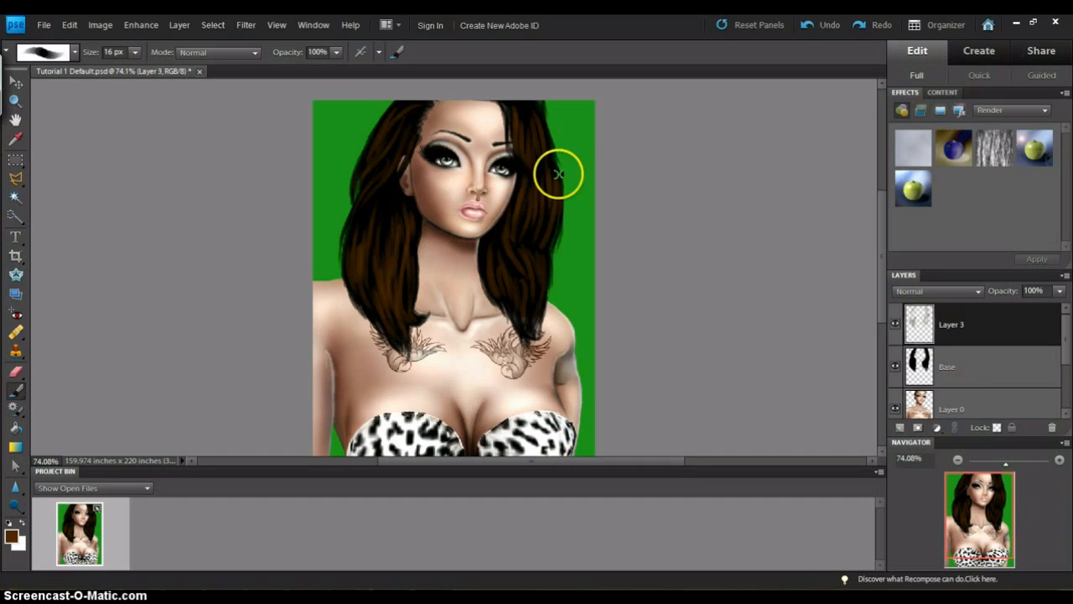
{"action": "mouse_move", "coordinate": [404, 140]}
{"action": "left_mouse_down"}
{"action": "mouse_move", "coordinate": [385, 163]}
{"action": "mouse_move", "coordinate": [396, 134]}
{"action": "left_mouse_up"}
{"action": "left_click_drag", "start_coordinate": [523, 120], "coordinate": [530, 202]}
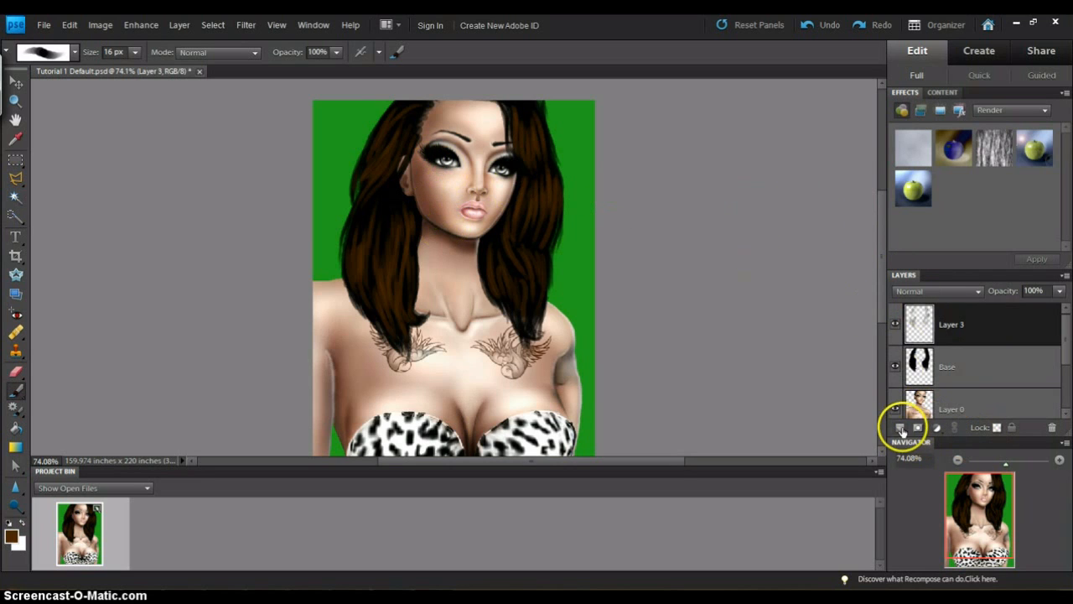
Step: Add a new layer above Layer 3, choose a 7 px brush and set the foreground color to a lighter brown
{"action": "left_click", "coordinate": [901, 428]}
{"action": "right_click", "coordinate": [282, 251]}
{"action": "right_click", "coordinate": [410, 255]}
{"action": "left_click", "coordinate": [447, 319]}
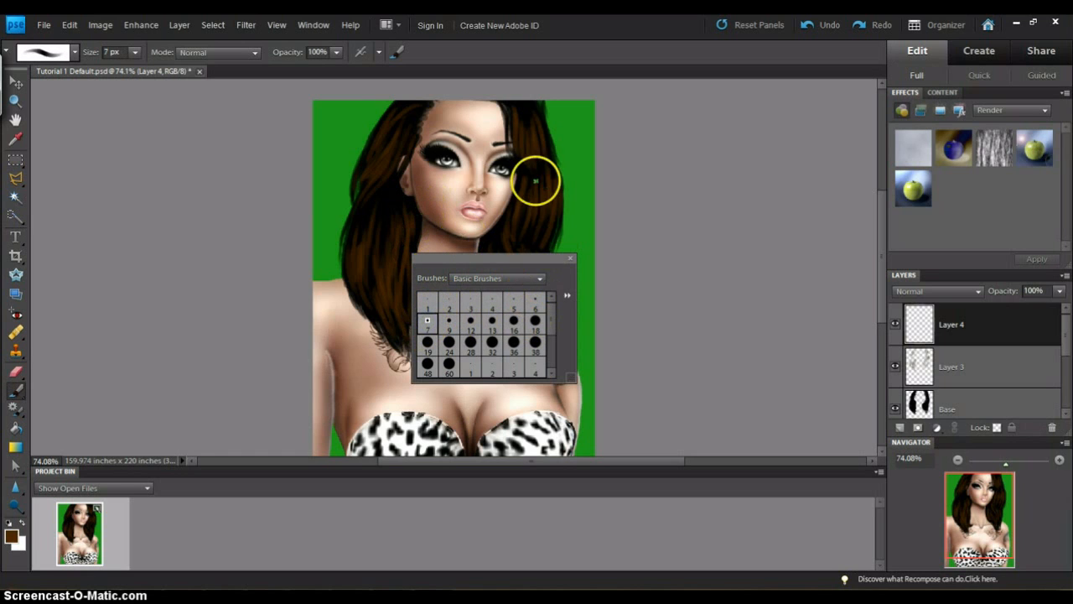
{"action": "left_click", "coordinate": [535, 300]}
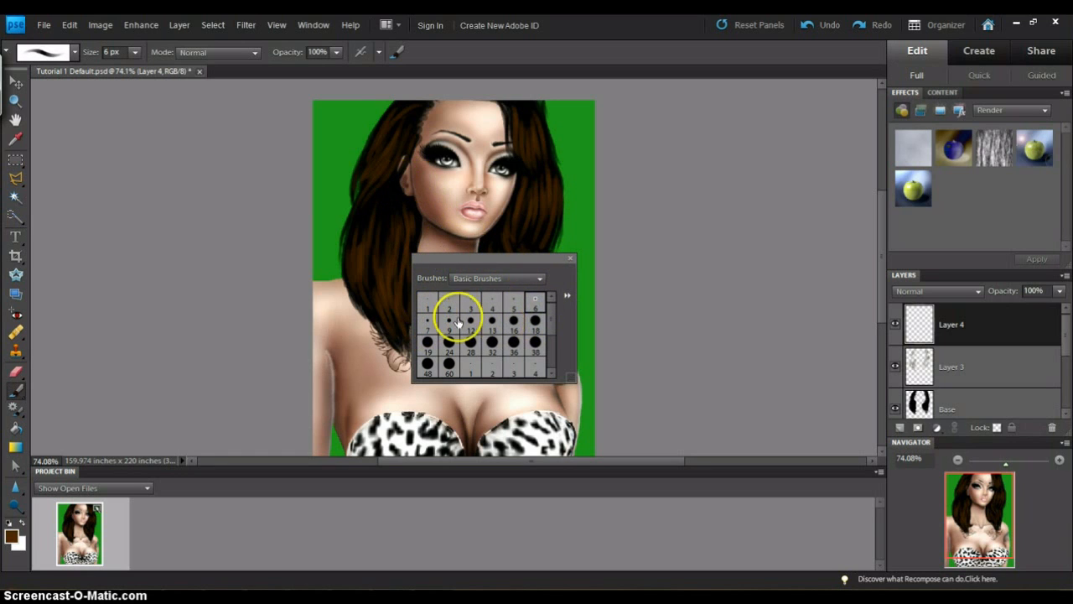
{"action": "left_click", "coordinate": [12, 537]}
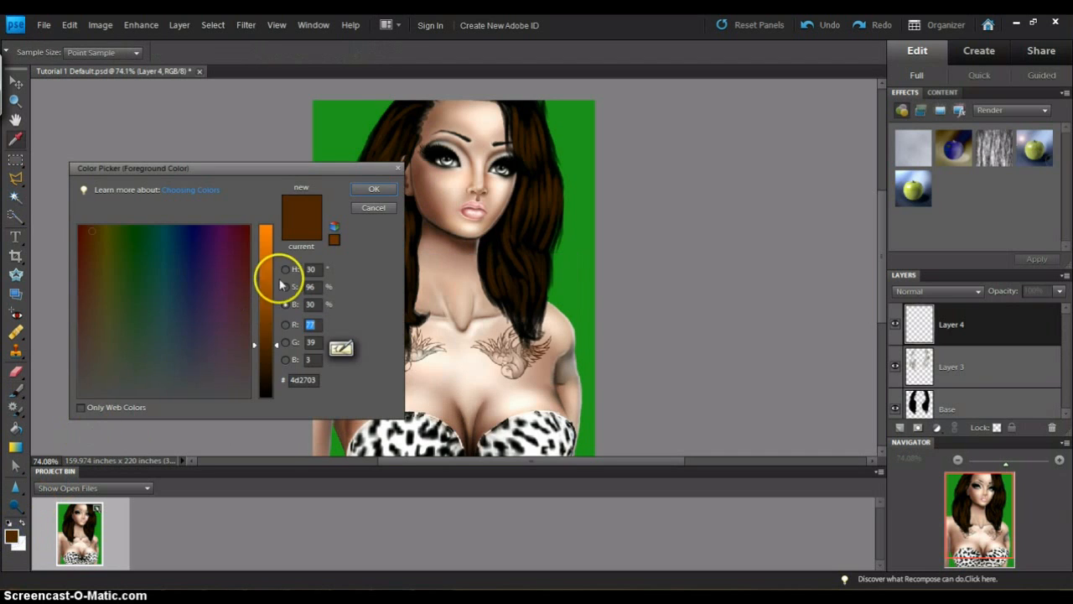
{"action": "left_click_drag", "start_coordinate": [263, 311], "coordinate": [263, 306]}
{"action": "left_click", "coordinate": [374, 190]}
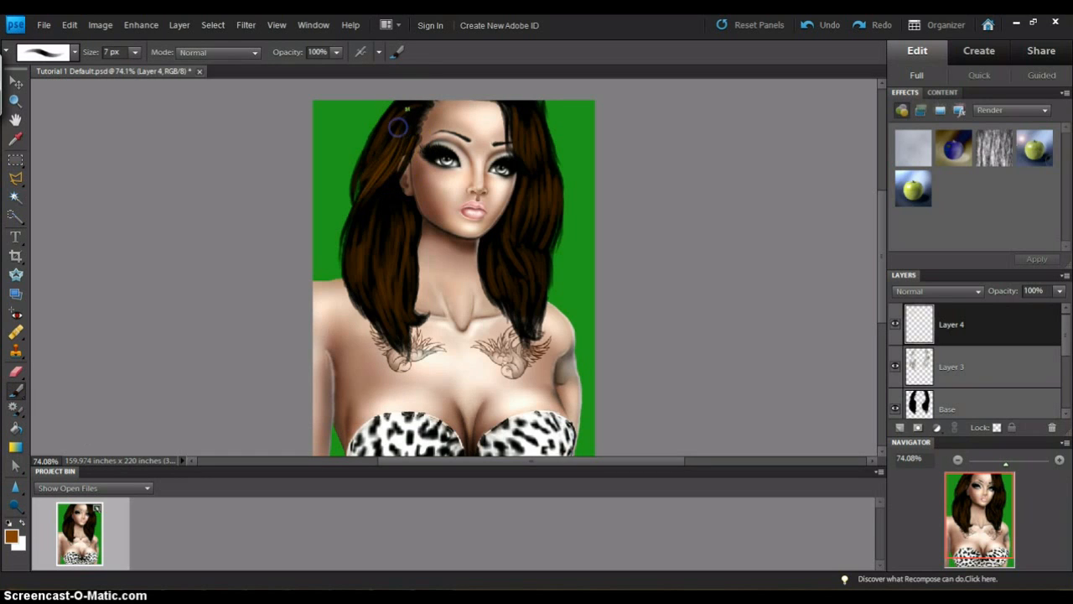
Step: Paint fine lighter brown highlight strands at the left crown and down the upper right hair section past the cheek
{"action": "left_click_drag", "start_coordinate": [401, 107], "coordinate": [371, 164]}
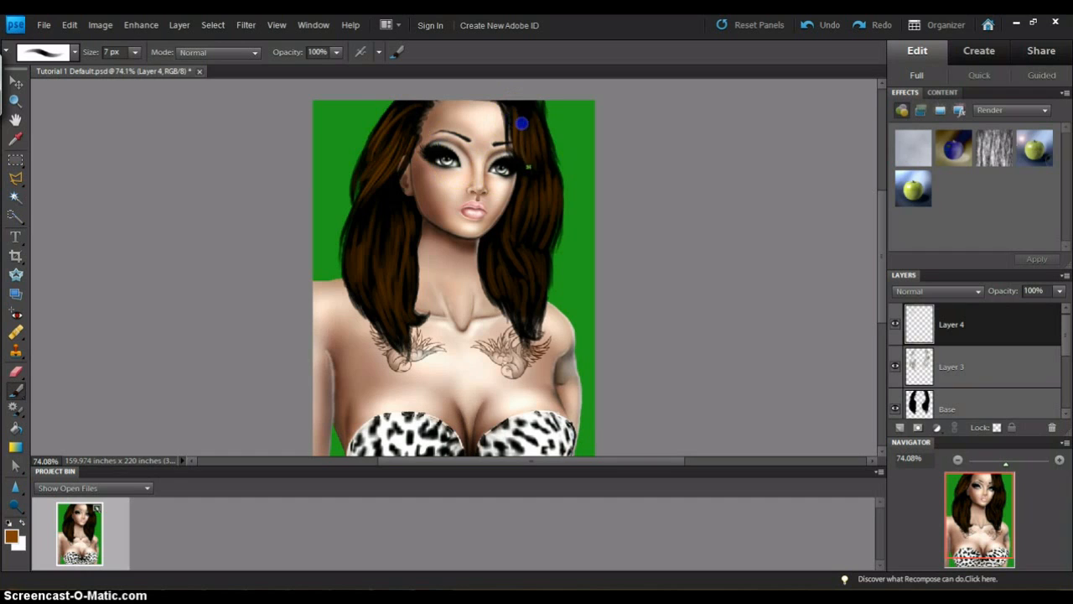
{"action": "mouse_move", "coordinate": [518, 120]}
{"action": "left_mouse_down"}
{"action": "mouse_move", "coordinate": [525, 149]}
{"action": "mouse_move", "coordinate": [504, 107]}
{"action": "left_mouse_up"}
{"action": "left_click_drag", "start_coordinate": [538, 198], "coordinate": [515, 218]}
{"action": "left_click_drag", "start_coordinate": [524, 180], "coordinate": [533, 225]}
{"action": "left_click_drag", "start_coordinate": [542, 176], "coordinate": [543, 230]}
{"action": "left_click_drag", "start_coordinate": [541, 176], "coordinate": [550, 211]}
{"action": "left_click_drag", "start_coordinate": [551, 168], "coordinate": [555, 213]}
Step: Paint lighter brown highlight strands down the middle and lower inner part of the right hair section
{"action": "mouse_move", "coordinate": [552, 176]}
{"action": "left_mouse_down"}
{"action": "mouse_move", "coordinate": [534, 222]}
{"action": "mouse_move", "coordinate": [510, 238]}
{"action": "mouse_move", "coordinate": [541, 273]}
{"action": "left_mouse_up"}
{"action": "mouse_move", "coordinate": [541, 258]}
{"action": "left_mouse_down"}
{"action": "mouse_move", "coordinate": [543, 290]}
{"action": "mouse_move", "coordinate": [534, 266]}
{"action": "left_mouse_up"}
{"action": "mouse_move", "coordinate": [528, 248]}
{"action": "left_mouse_down"}
{"action": "mouse_move", "coordinate": [520, 281]}
{"action": "mouse_move", "coordinate": [484, 268]}
{"action": "left_mouse_up"}
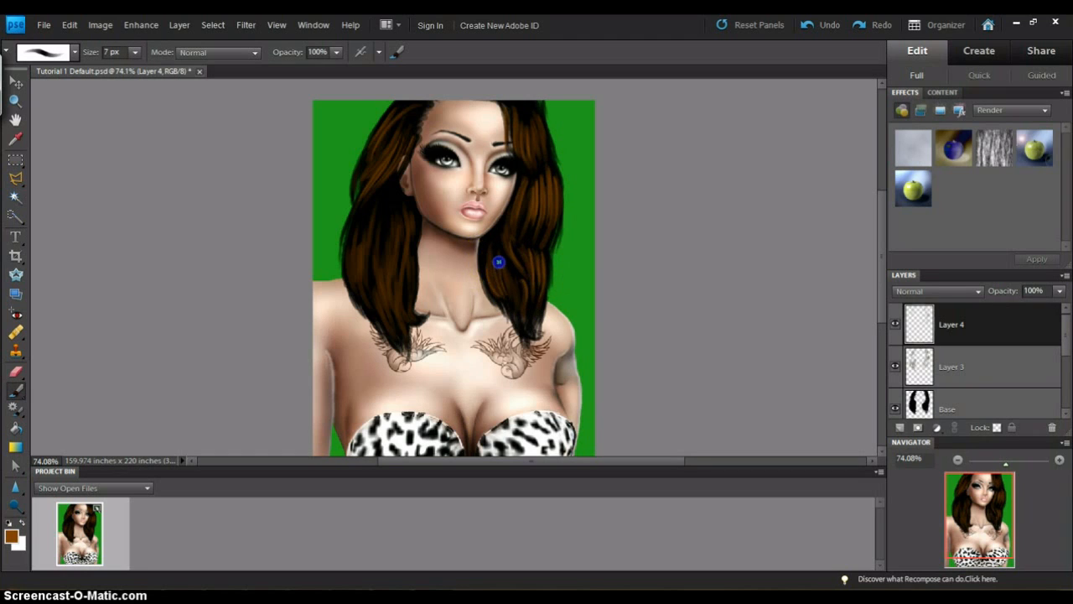
{"action": "left_click_drag", "start_coordinate": [488, 252], "coordinate": [488, 250]}
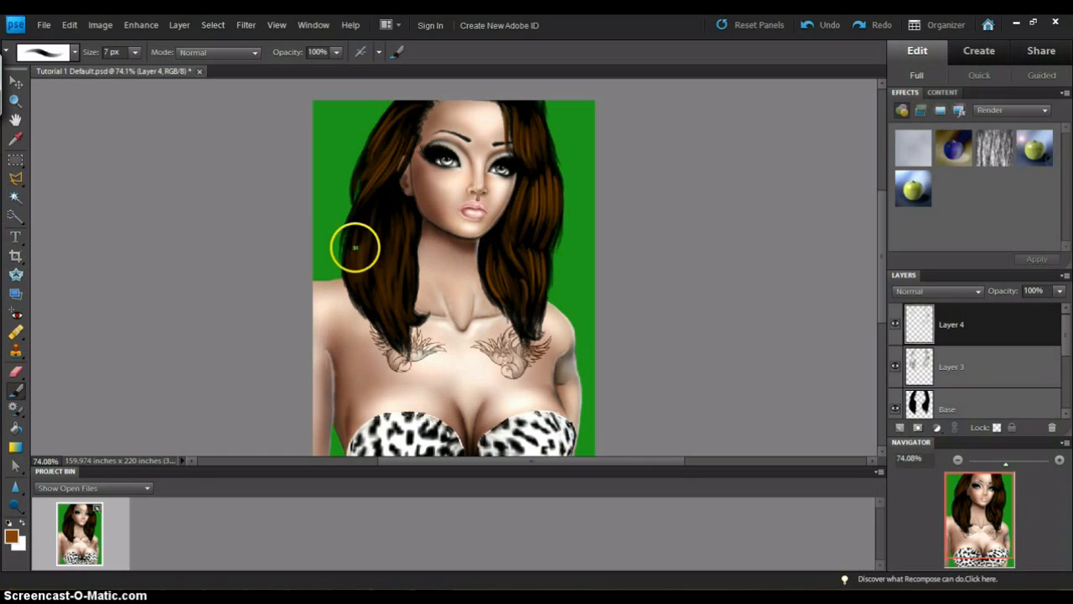
Step: Paint lighter brown highlight strands across the left hair section, from the outer edge to the strands beside the neck
{"action": "left_click_drag", "start_coordinate": [361, 237], "coordinate": [361, 236]}
{"action": "left_click_drag", "start_coordinate": [382, 211], "coordinate": [355, 229]}
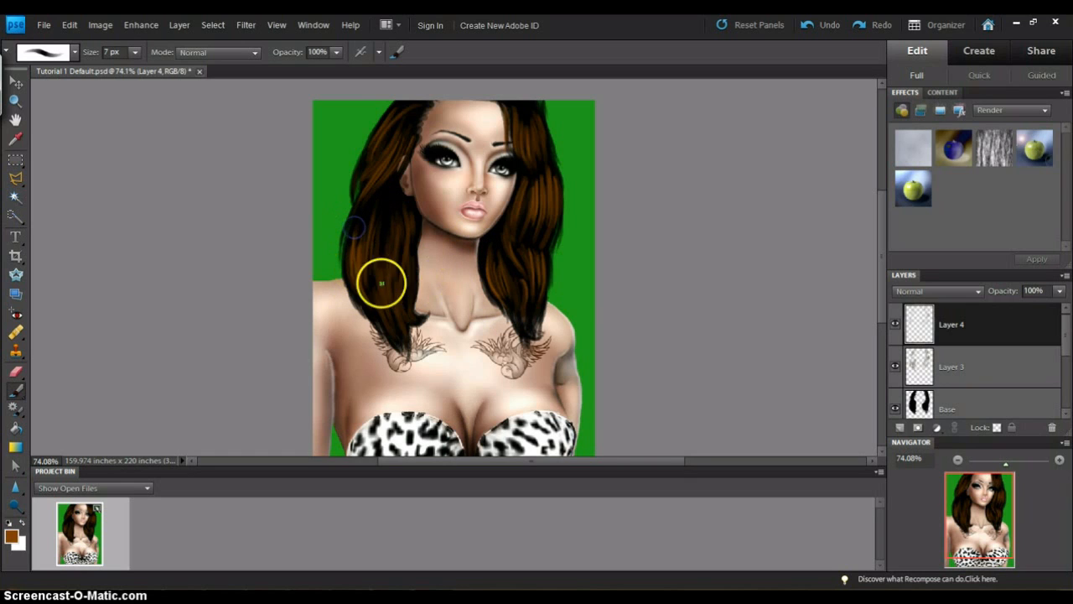
{"action": "mouse_move", "coordinate": [373, 290]}
{"action": "left_mouse_down"}
{"action": "mouse_move", "coordinate": [392, 318]}
{"action": "mouse_move", "coordinate": [379, 261]}
{"action": "mouse_move", "coordinate": [390, 308]}
{"action": "left_mouse_up"}
{"action": "mouse_move", "coordinate": [397, 231]}
{"action": "left_mouse_down"}
{"action": "mouse_move", "coordinate": [396, 247]}
{"action": "mouse_move", "coordinate": [406, 219]}
{"action": "mouse_move", "coordinate": [397, 273]}
{"action": "mouse_move", "coordinate": [420, 255]}
{"action": "left_mouse_up"}
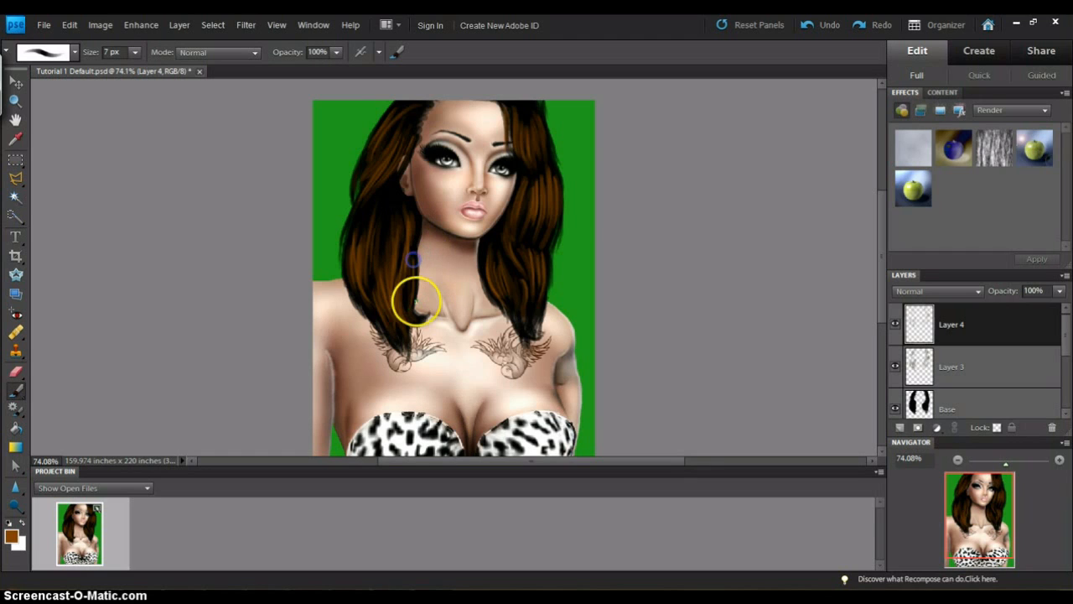
Step: Add lighter brown strands at the right crown and along the outer edge of the right hair section
{"action": "left_click", "coordinate": [522, 110]}
{"action": "left_click_drag", "start_coordinate": [540, 140], "coordinate": [545, 149]}
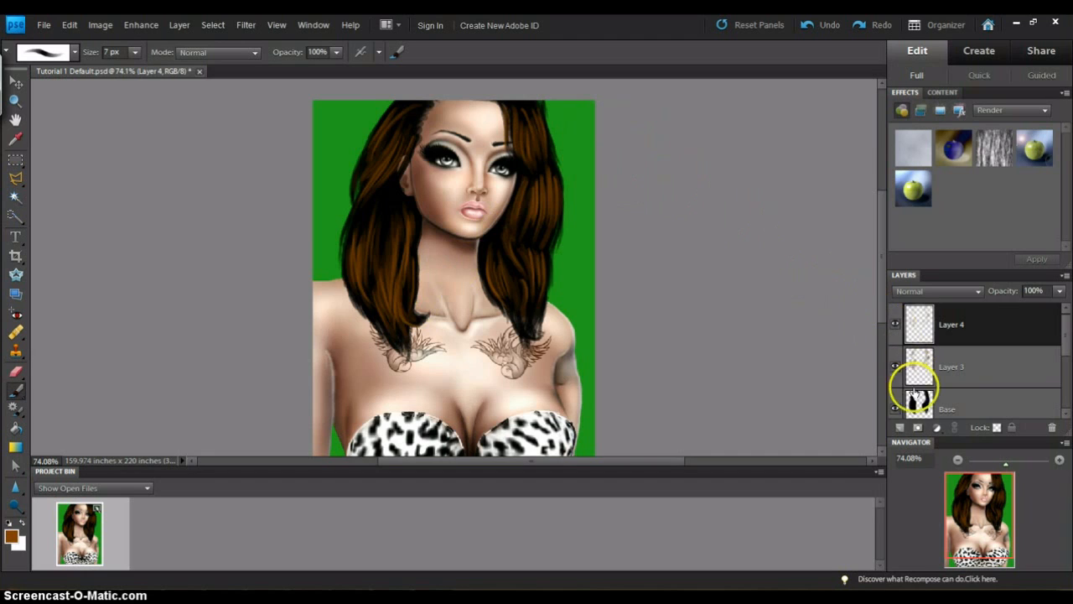
{"action": "left_click_drag", "start_coordinate": [544, 141], "coordinate": [558, 220]}
{"action": "left_click_drag", "start_coordinate": [548, 153], "coordinate": [565, 210]}
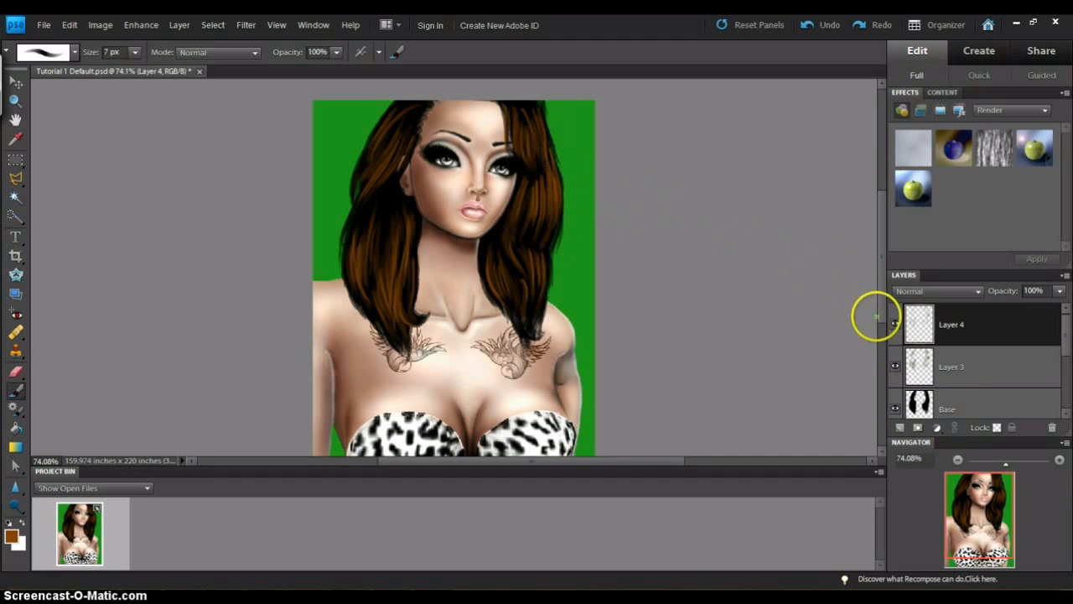
Step: Add a new layer above Layer 4, set the foreground color to bright orange and choose a 3 px brush
{"action": "left_click", "coordinate": [900, 430]}
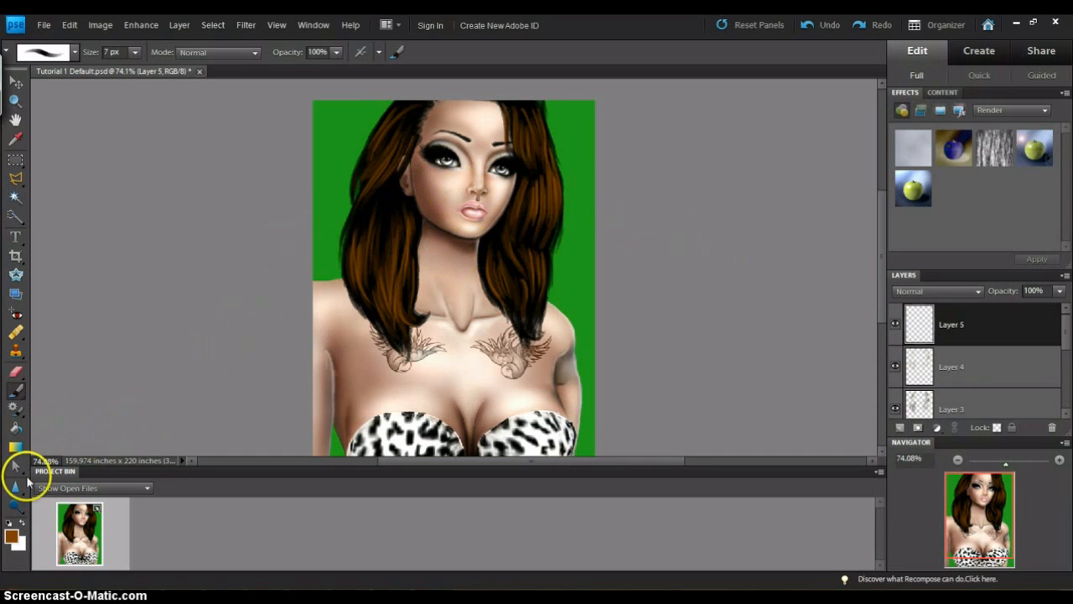
{"action": "left_click", "coordinate": [11, 537]}
{"action": "left_click_drag", "start_coordinate": [265, 262], "coordinate": [263, 251]}
{"action": "left_click", "coordinate": [265, 235]}
{"action": "left_click", "coordinate": [369, 189]}
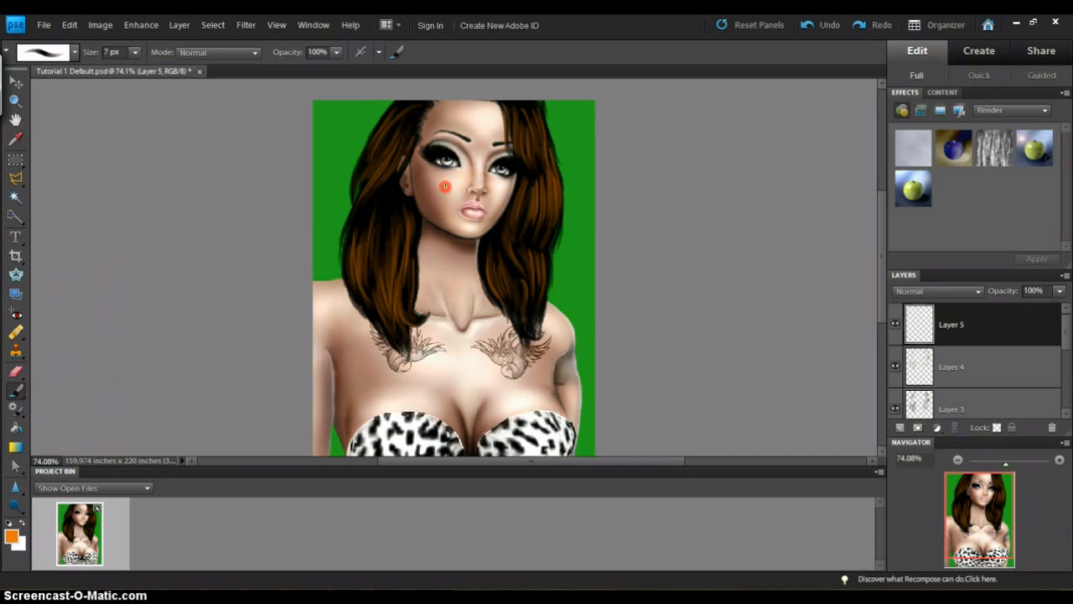
{"action": "right_click", "coordinate": [446, 186]}
{"action": "left_click", "coordinate": [396, 131]}
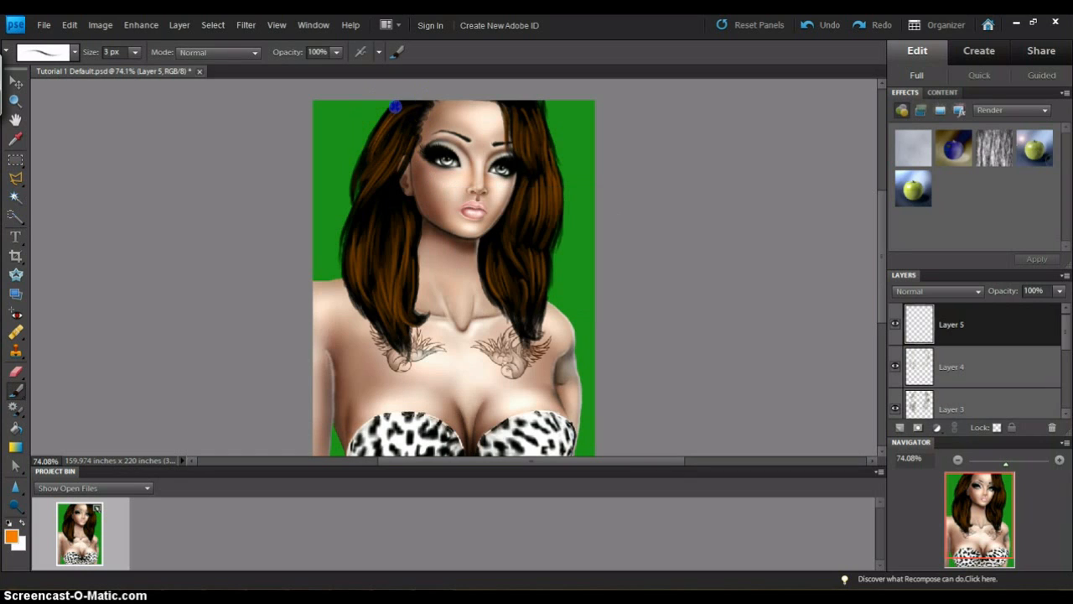
Step: Paint thin orange highlight strands through the middle and lower left hair section
{"action": "left_click_drag", "start_coordinate": [409, 110], "coordinate": [369, 148]}
{"action": "key", "text": "ctrl+z"}
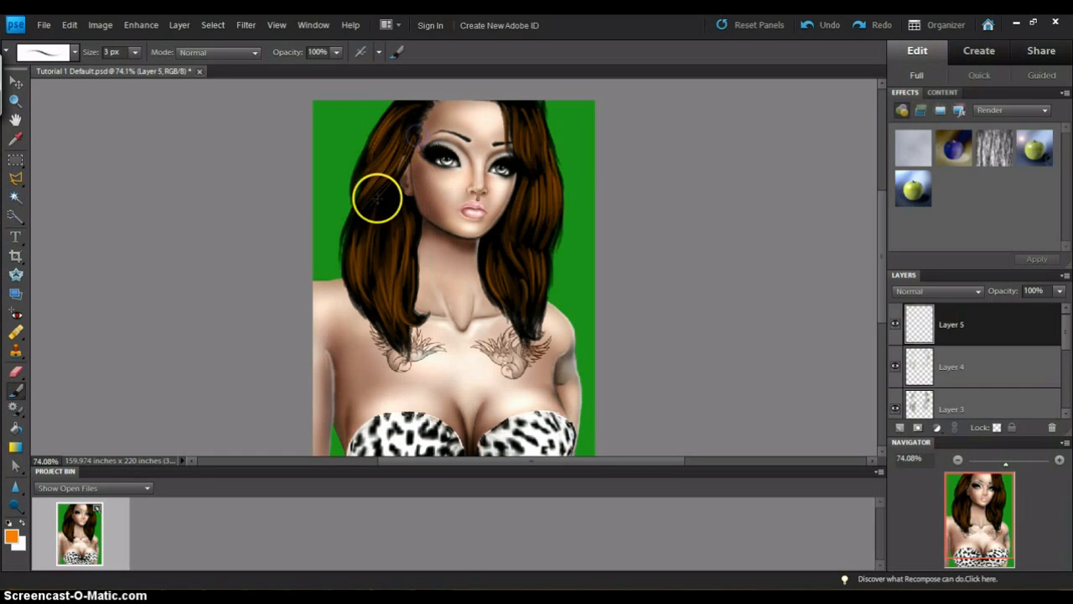
{"action": "left_click", "coordinate": [351, 235]}
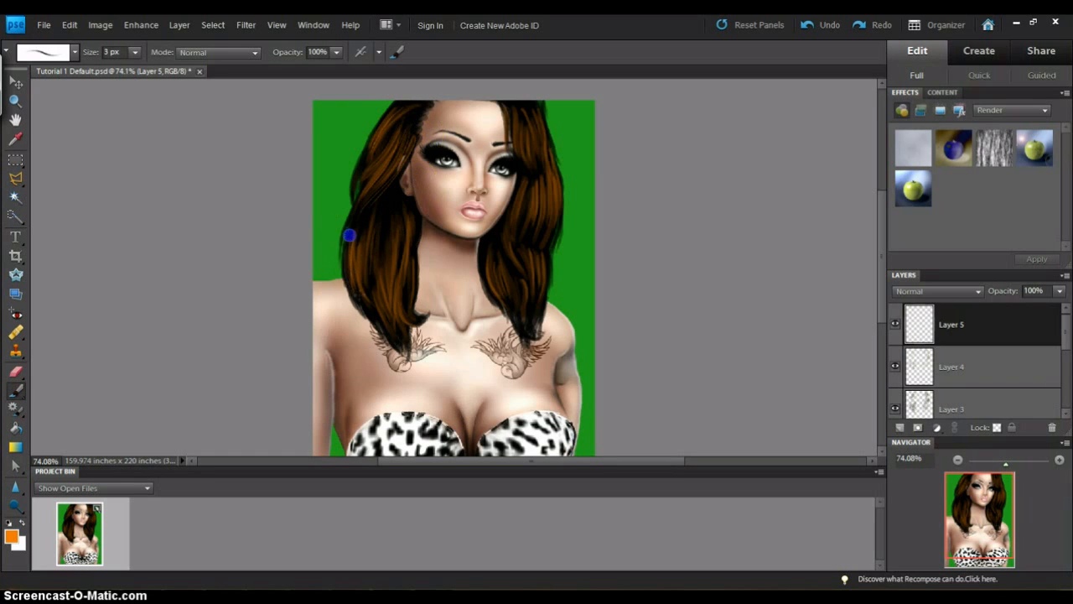
{"action": "left_click_drag", "start_coordinate": [363, 271], "coordinate": [364, 285]}
{"action": "left_click_drag", "start_coordinate": [351, 240], "coordinate": [365, 279]}
{"action": "left_click_drag", "start_coordinate": [360, 240], "coordinate": [383, 324]}
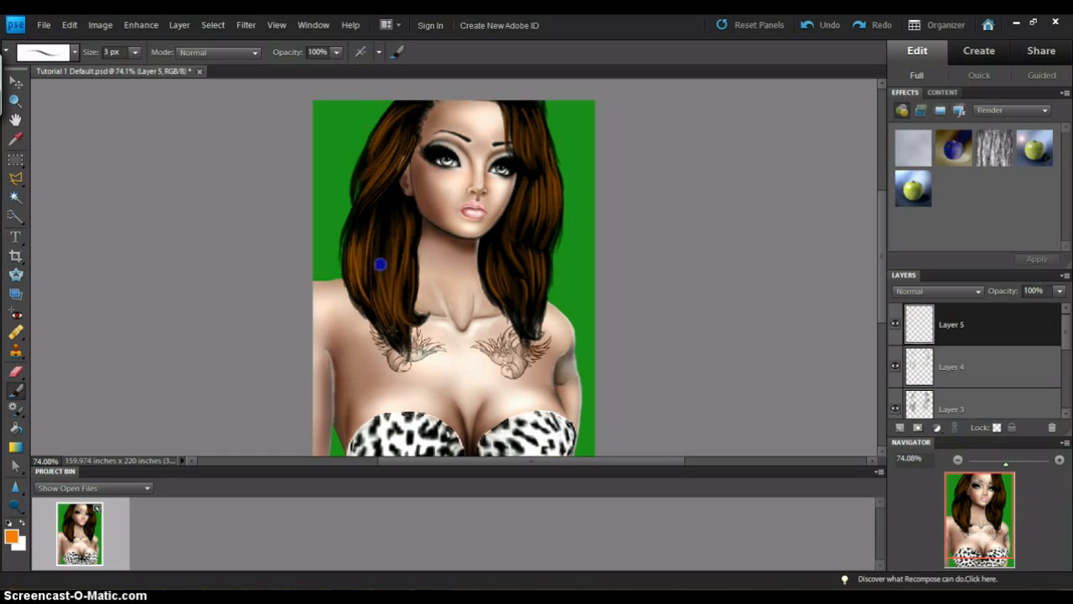
{"action": "mouse_move", "coordinate": [376, 253]}
{"action": "left_mouse_down"}
{"action": "mouse_move", "coordinate": [394, 268]}
{"action": "mouse_move", "coordinate": [392, 238]}
{"action": "left_mouse_up"}
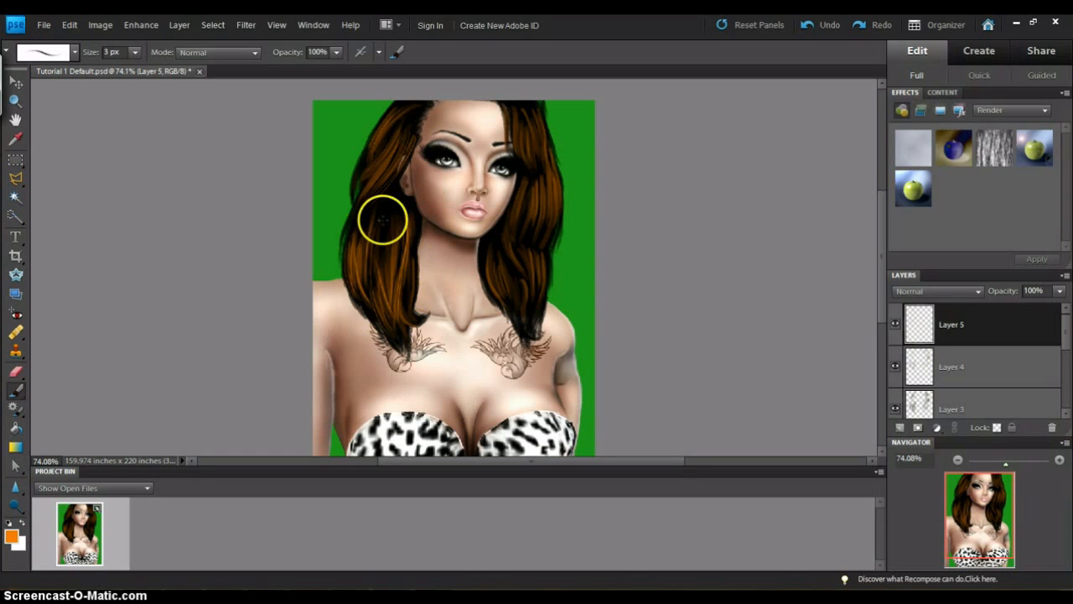
{"action": "mouse_move", "coordinate": [408, 234]}
{"action": "left_mouse_down"}
{"action": "mouse_move", "coordinate": [410, 250]}
{"action": "mouse_move", "coordinate": [393, 262]}
{"action": "left_mouse_up"}
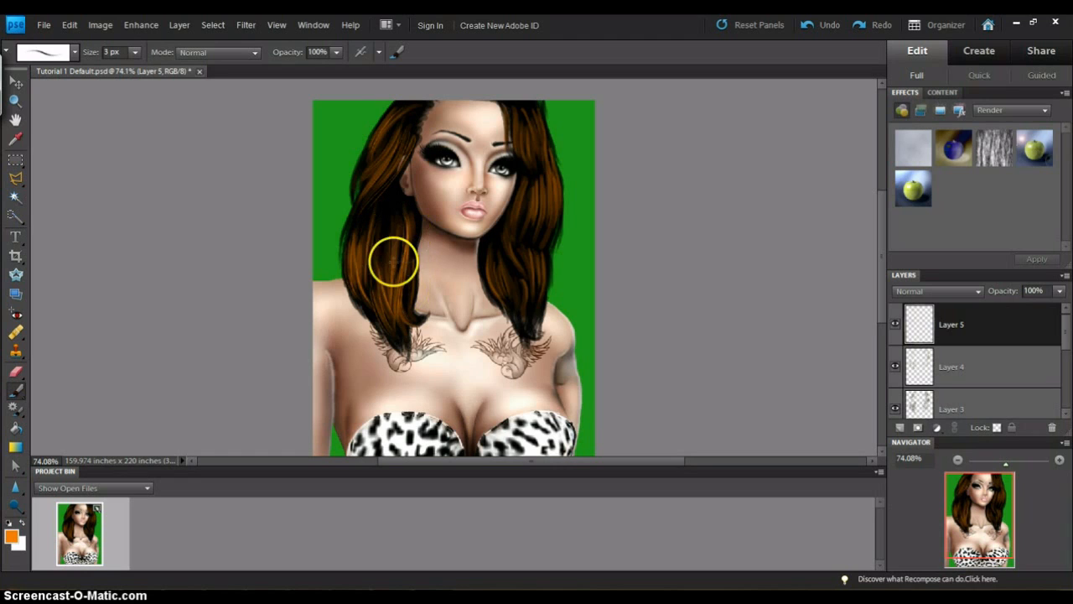
{"action": "mouse_move", "coordinate": [389, 239]}
{"action": "left_mouse_down"}
{"action": "mouse_move", "coordinate": [370, 245]}
{"action": "mouse_move", "coordinate": [365, 285]}
{"action": "left_mouse_up"}
{"action": "left_click_drag", "start_coordinate": [361, 236], "coordinate": [371, 298]}
Step: Paint thin orange highlight strands down the right hair section, from the crown past the cheek to the lower lengths
{"action": "mouse_move", "coordinate": [515, 104]}
{"action": "left_mouse_down"}
{"action": "mouse_move", "coordinate": [522, 155]}
{"action": "mouse_move", "coordinate": [529, 100]}
{"action": "mouse_move", "coordinate": [544, 183]}
{"action": "mouse_move", "coordinate": [555, 173]}
{"action": "left_mouse_up"}
{"action": "left_click_drag", "start_coordinate": [529, 250], "coordinate": [540, 282]}
{"action": "mouse_move", "coordinate": [534, 253]}
{"action": "left_mouse_down"}
{"action": "mouse_move", "coordinate": [541, 284]}
{"action": "mouse_move", "coordinate": [536, 273]}
{"action": "left_mouse_up"}
{"action": "left_click_drag", "start_coordinate": [528, 248], "coordinate": [531, 275]}
{"action": "left_click_drag", "start_coordinate": [542, 251], "coordinate": [539, 278]}
{"action": "mouse_move", "coordinate": [491, 252]}
{"action": "left_mouse_down"}
{"action": "mouse_move", "coordinate": [499, 280]}
{"action": "mouse_move", "coordinate": [492, 259]}
{"action": "mouse_move", "coordinate": [499, 262]}
{"action": "left_mouse_up"}
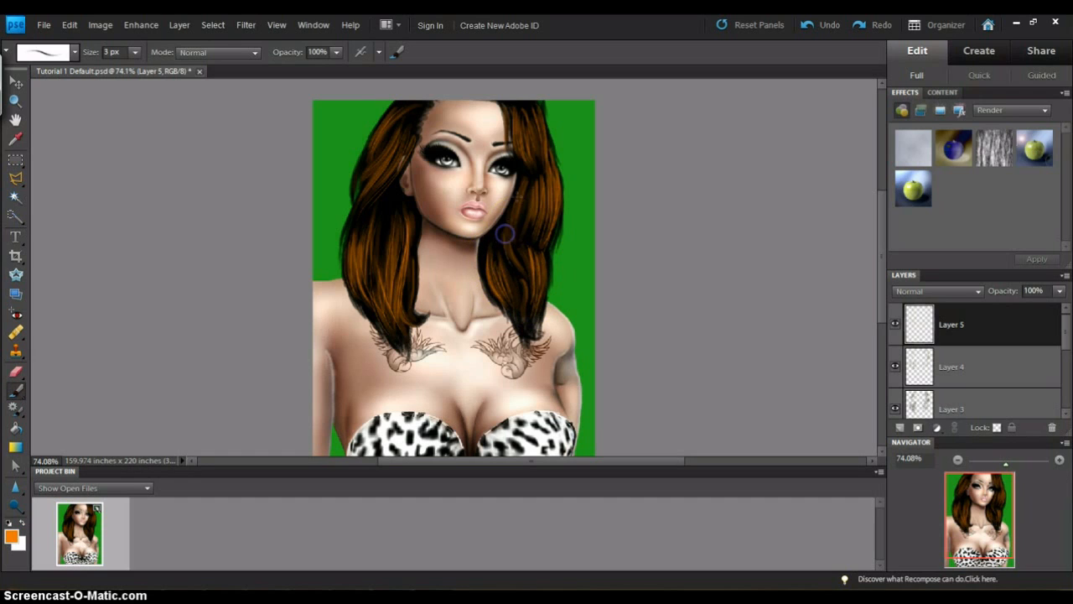
{"action": "left_click_drag", "start_coordinate": [523, 180], "coordinate": [515, 233]}
{"action": "left_click_drag", "start_coordinate": [517, 194], "coordinate": [516, 214]}
{"action": "left_click_drag", "start_coordinate": [527, 189], "coordinate": [526, 330]}
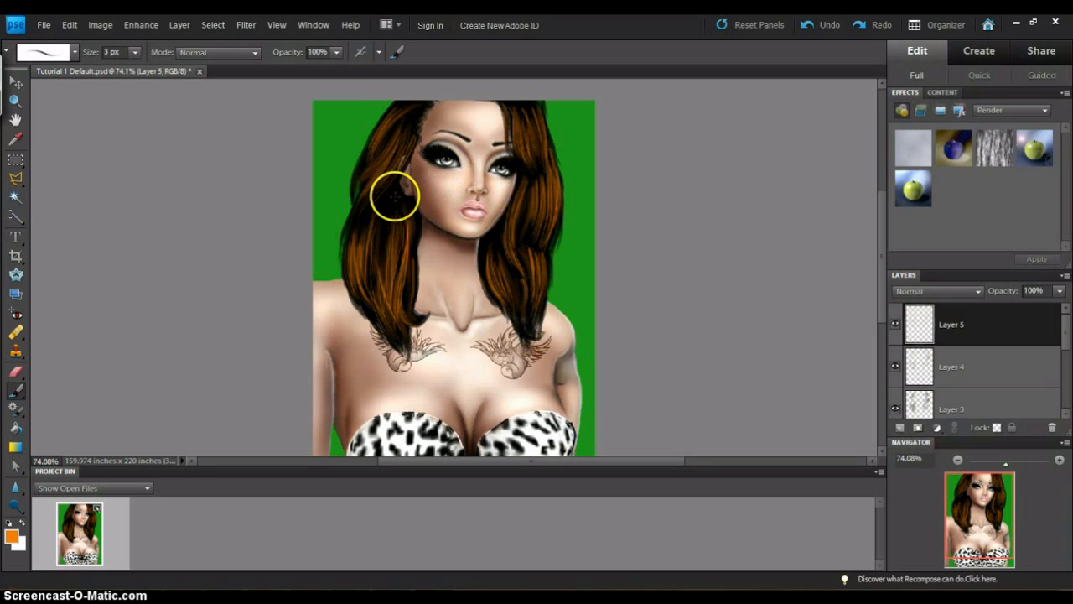
Step: Add fine orange strands in the left hair section below the ear and beside the neck
{"action": "left_click_drag", "start_coordinate": [395, 183], "coordinate": [384, 205]}
{"action": "left_click_drag", "start_coordinate": [395, 184], "coordinate": [382, 214]}
{"action": "left_click_drag", "start_coordinate": [400, 178], "coordinate": [398, 247]}
{"action": "left_click_drag", "start_coordinate": [391, 212], "coordinate": [390, 215]}
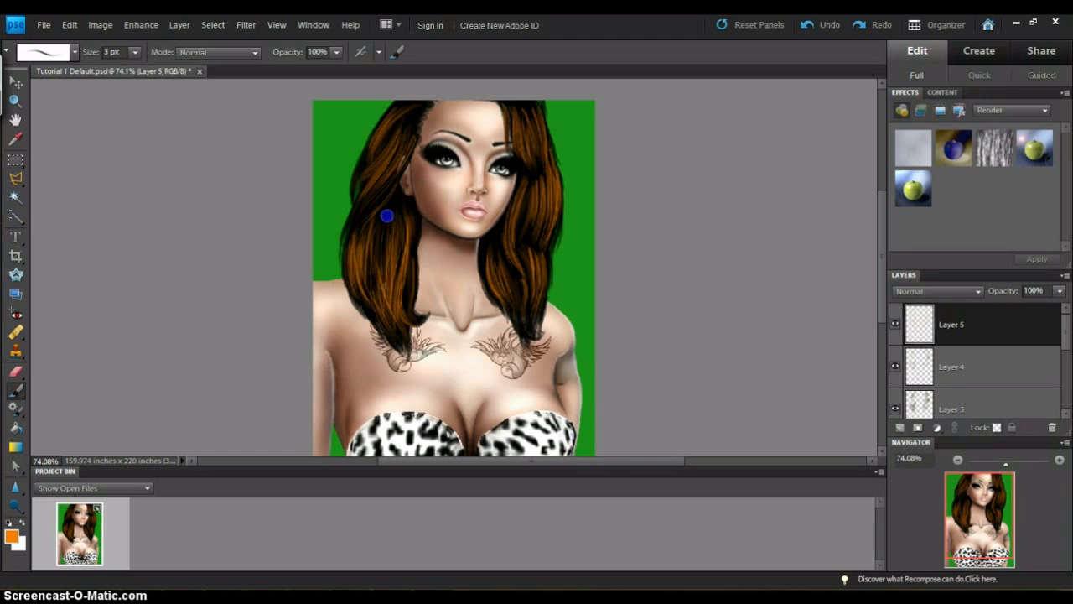
{"action": "left_click_drag", "start_coordinate": [405, 204], "coordinate": [415, 262]}
Step: Fill in more orange strands at the left crown and throughout the right hair section
{"action": "mouse_move", "coordinate": [493, 239]}
{"action": "left_mouse_down"}
{"action": "mouse_move", "coordinate": [501, 284]}
{"action": "mouse_move", "coordinate": [498, 267]}
{"action": "mouse_move", "coordinate": [519, 291]}
{"action": "left_mouse_up"}
{"action": "left_click_drag", "start_coordinate": [537, 181], "coordinate": [534, 235]}
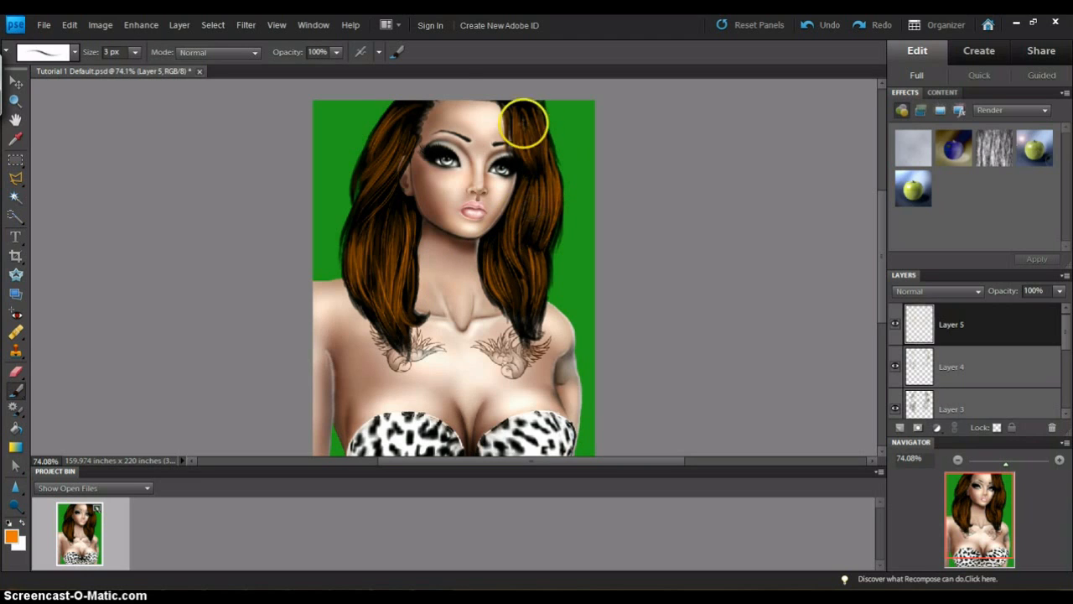
{"action": "left_click_drag", "start_coordinate": [416, 105], "coordinate": [387, 152]}
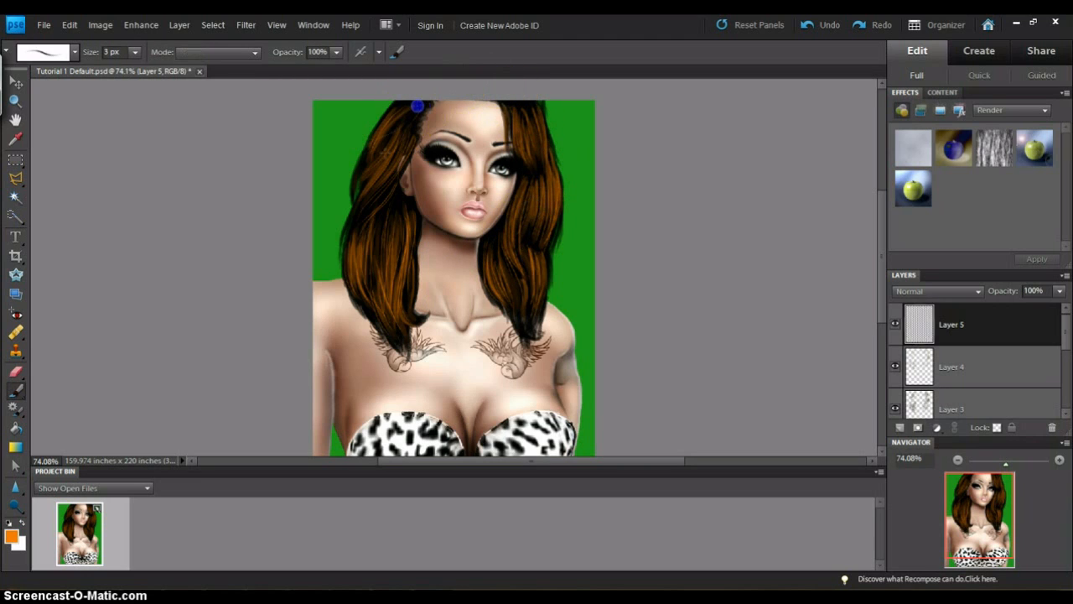
{"action": "mouse_move", "coordinate": [417, 104]}
{"action": "left_mouse_down"}
{"action": "mouse_move", "coordinate": [379, 146]}
{"action": "mouse_move", "coordinate": [394, 173]}
{"action": "left_mouse_up"}
{"action": "mouse_move", "coordinate": [409, 131]}
{"action": "left_mouse_down"}
{"action": "mouse_move", "coordinate": [363, 192]}
{"action": "mouse_move", "coordinate": [402, 187]}
{"action": "mouse_move", "coordinate": [388, 209]}
{"action": "left_mouse_up"}
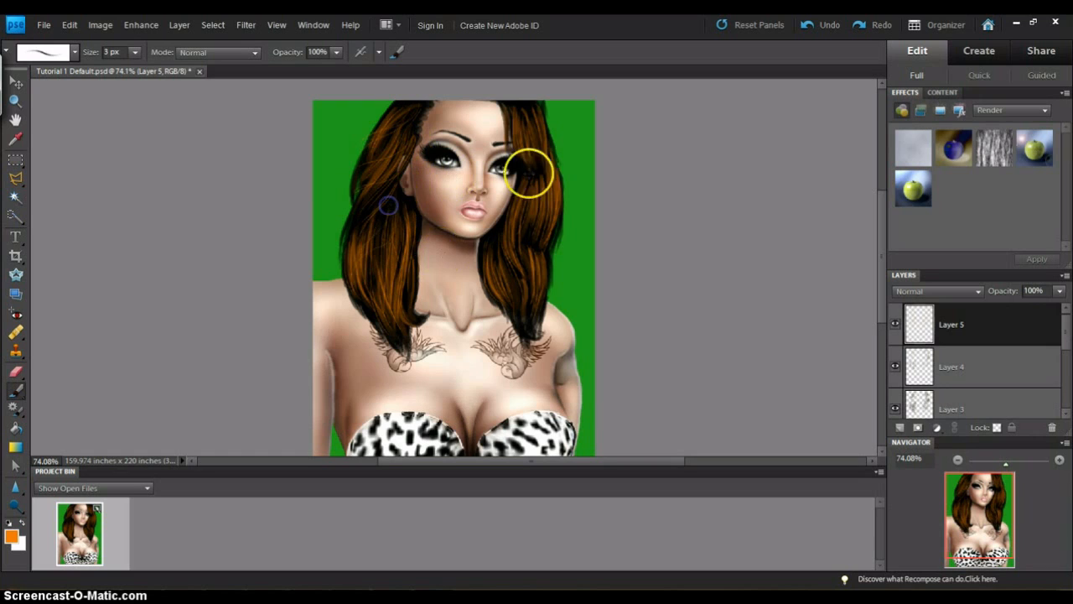
{"action": "mouse_move", "coordinate": [510, 123]}
{"action": "left_mouse_down"}
{"action": "mouse_move", "coordinate": [546, 269]}
{"action": "mouse_move", "coordinate": [517, 244]}
{"action": "left_mouse_up"}
{"action": "left_click", "coordinate": [522, 206]}
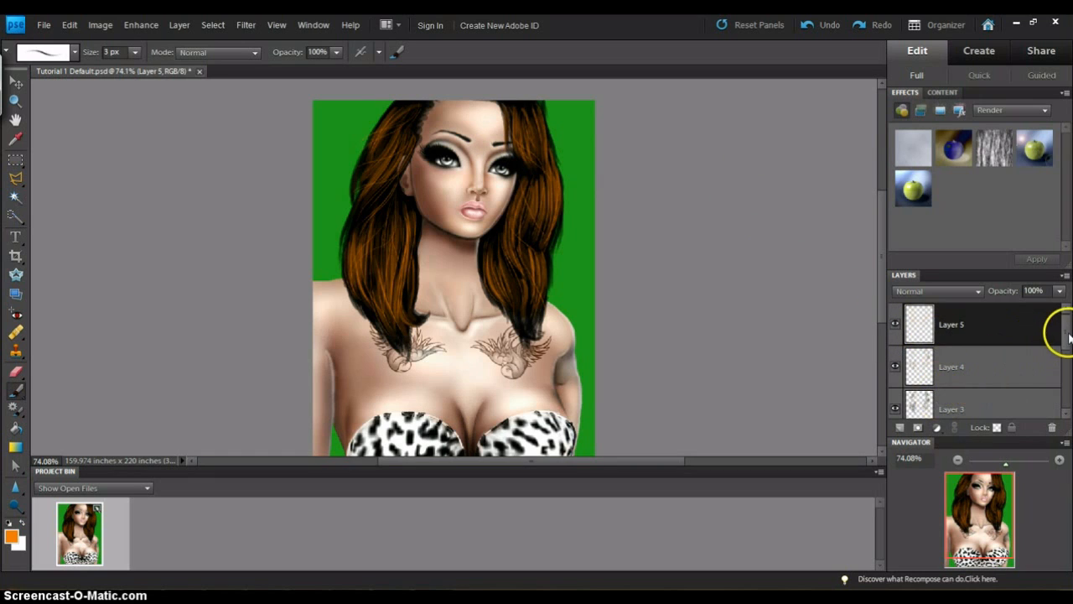
Step: Select the Base hair layer and switch to the Smudge tool
{"action": "left_click_drag", "start_coordinate": [1062, 331], "coordinate": [1061, 367]}
{"action": "left_click", "coordinate": [967, 355]}
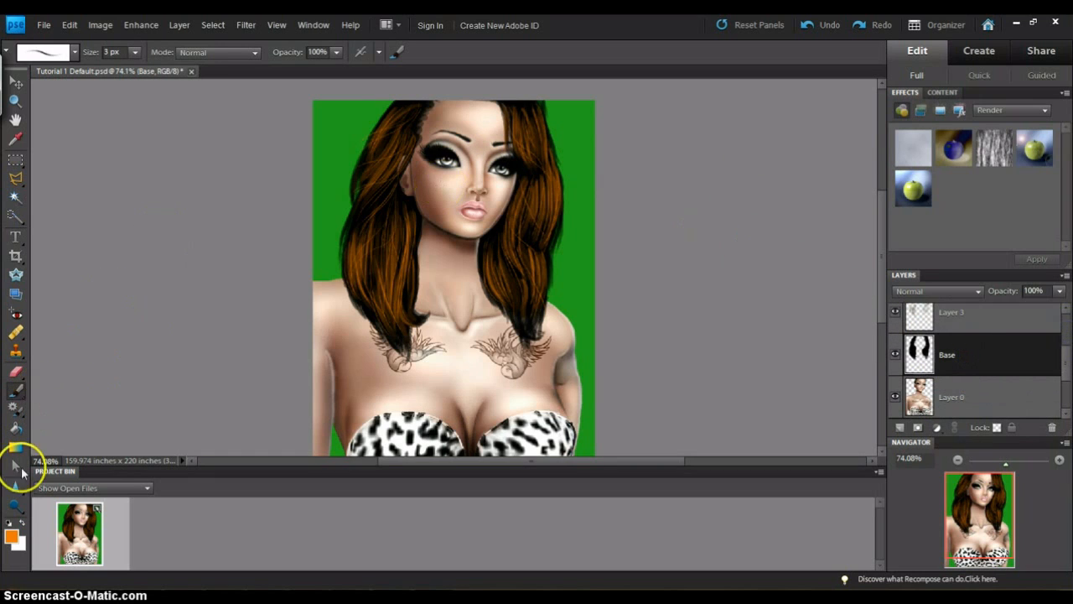
{"action": "left_click", "coordinate": [16, 485]}
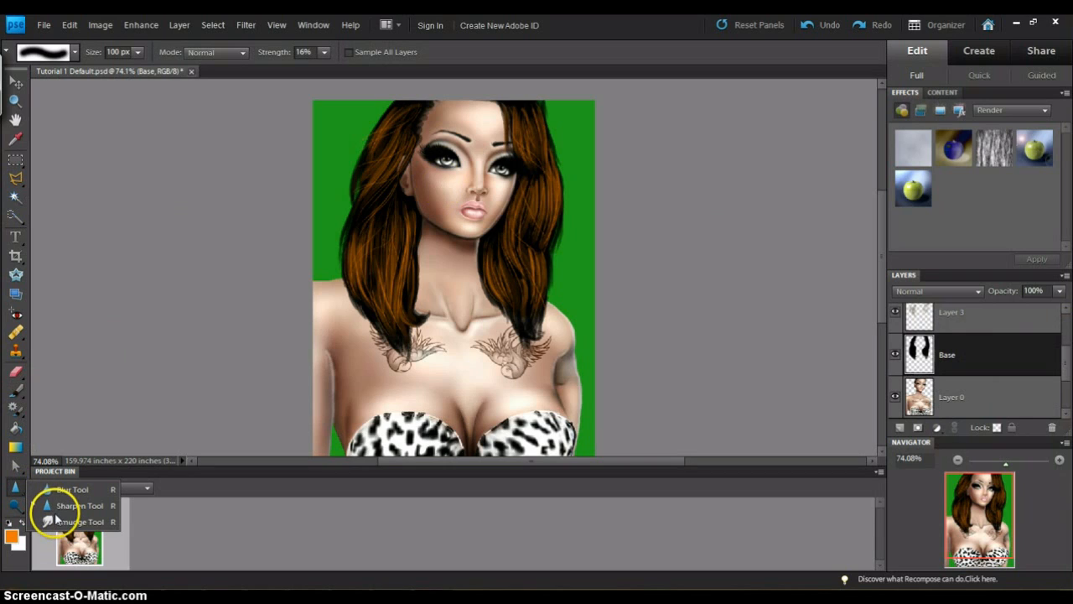
{"action": "left_click", "coordinate": [76, 522]}
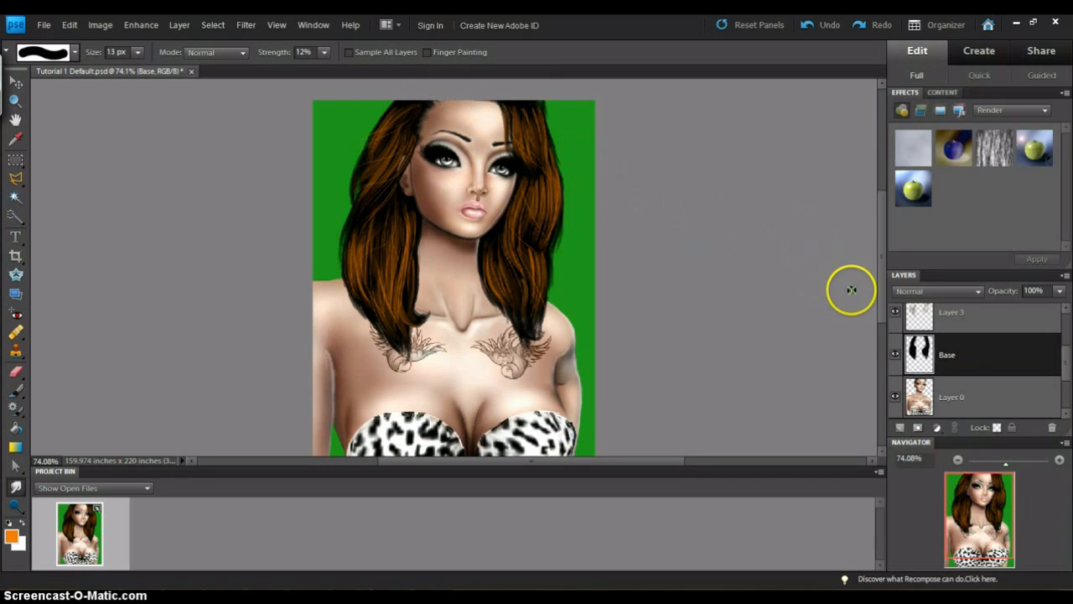
{"action": "scroll", "coordinate": [882, 232], "scroll_direction": "down", "scroll_amount": 1}
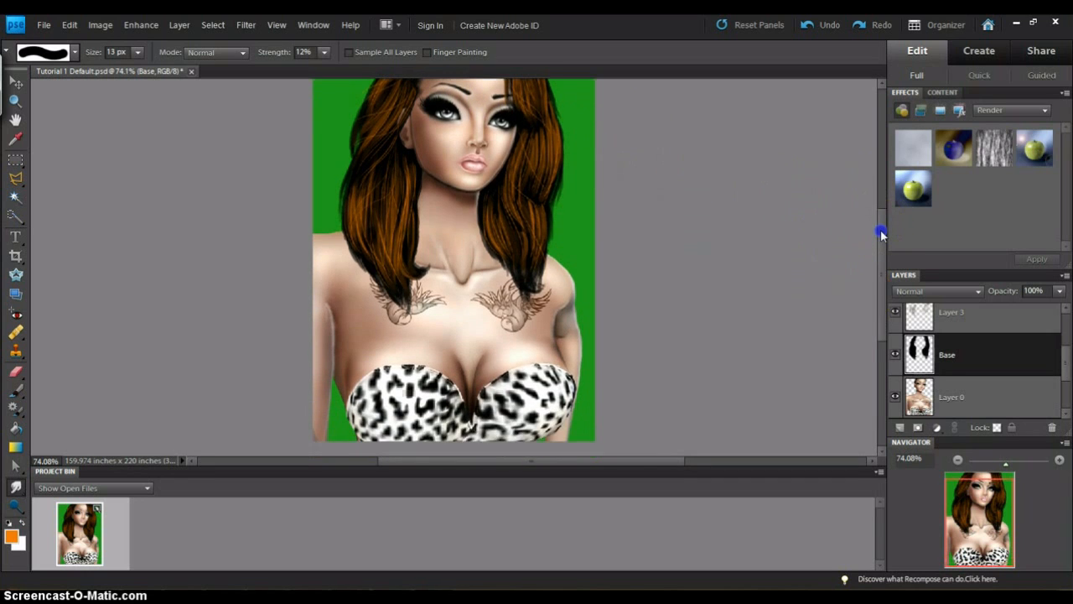
{"action": "left_click", "coordinate": [980, 358]}
Step: Hide the green background layer, merge the visible portrait and hair layers into Layer 0, and show the background again
{"action": "left_click_drag", "start_coordinate": [1066, 358], "coordinate": [1065, 388]}
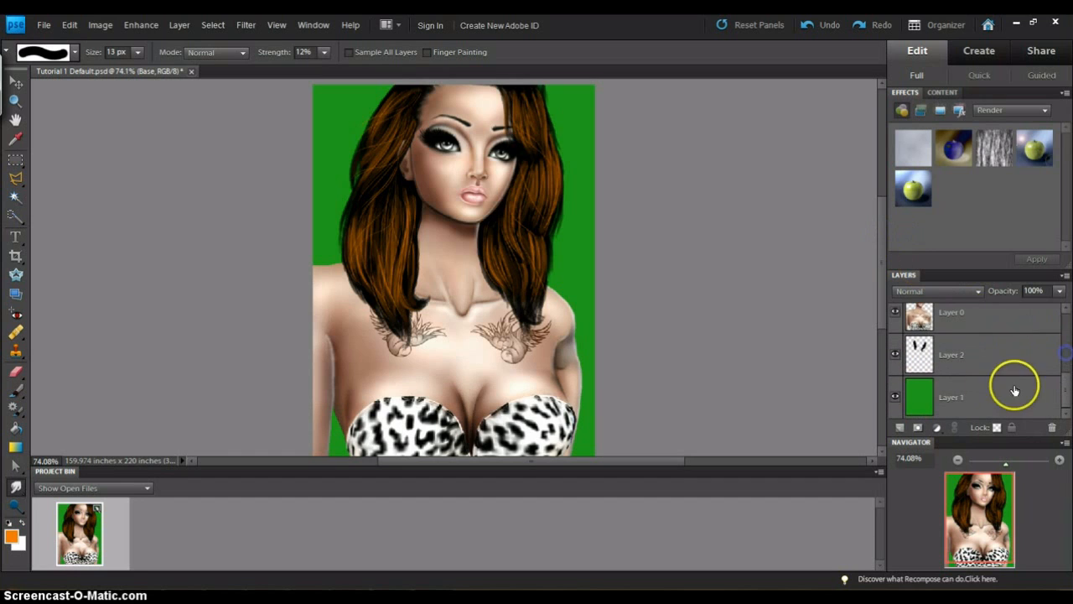
{"action": "left_click", "coordinate": [895, 395]}
{"action": "left_click_drag", "start_coordinate": [1068, 380], "coordinate": [892, 355]}
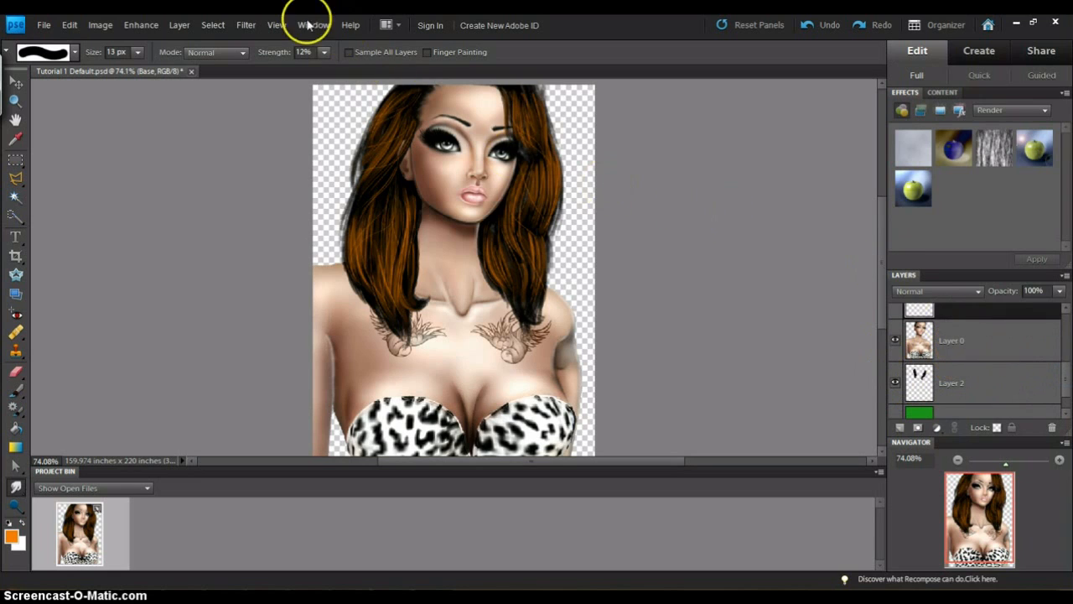
{"action": "right_click", "coordinate": [954, 334]}
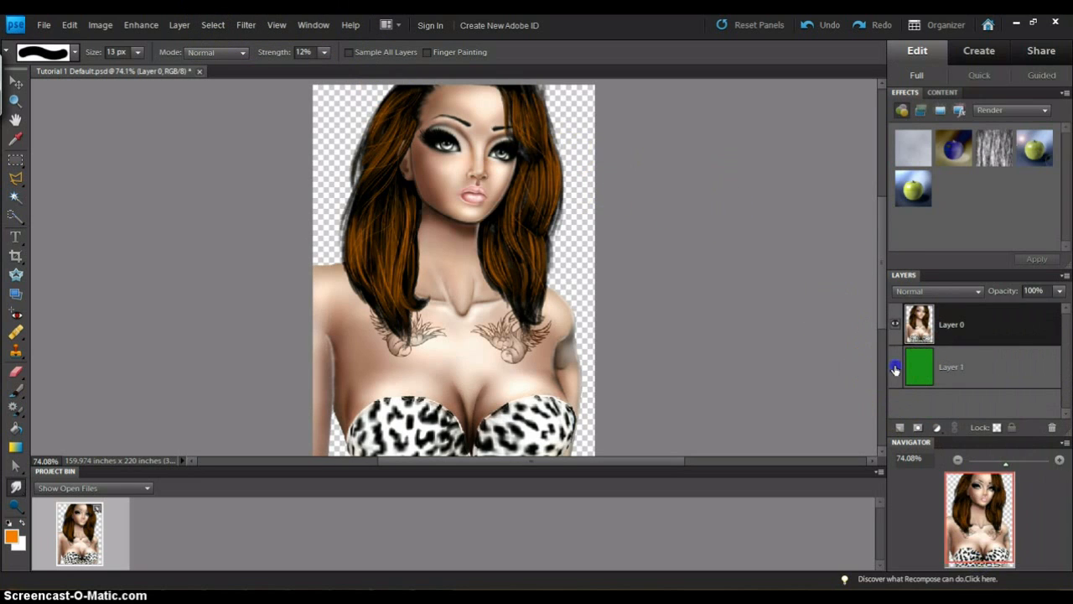
{"action": "left_click", "coordinate": [895, 367]}
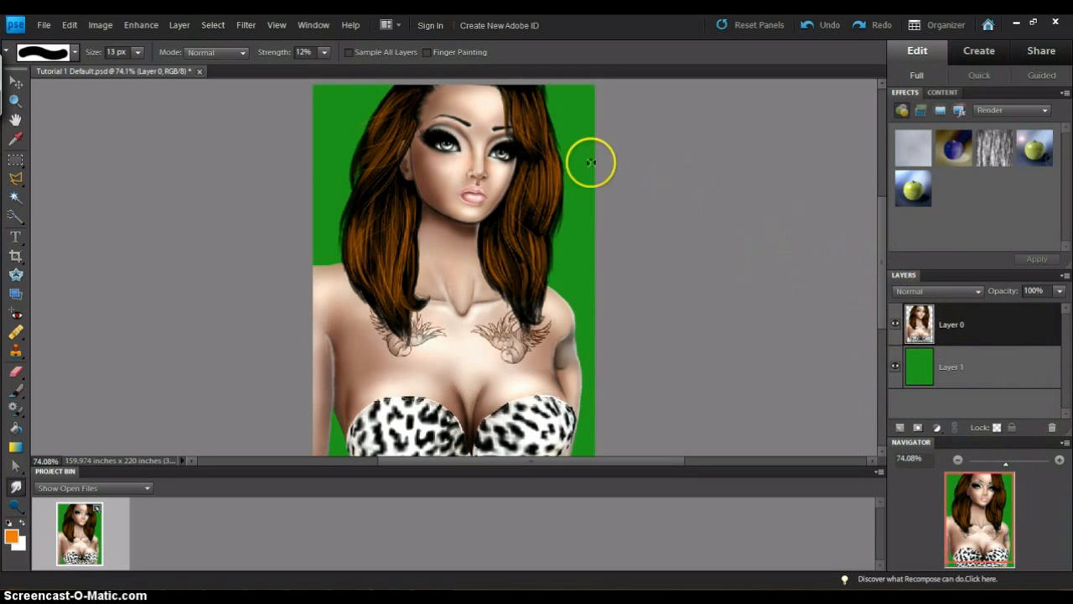
Step: Activate the Dodge tool with its range on Highlights and choose the soft 65 px brush
{"action": "left_click", "coordinate": [16, 505]}
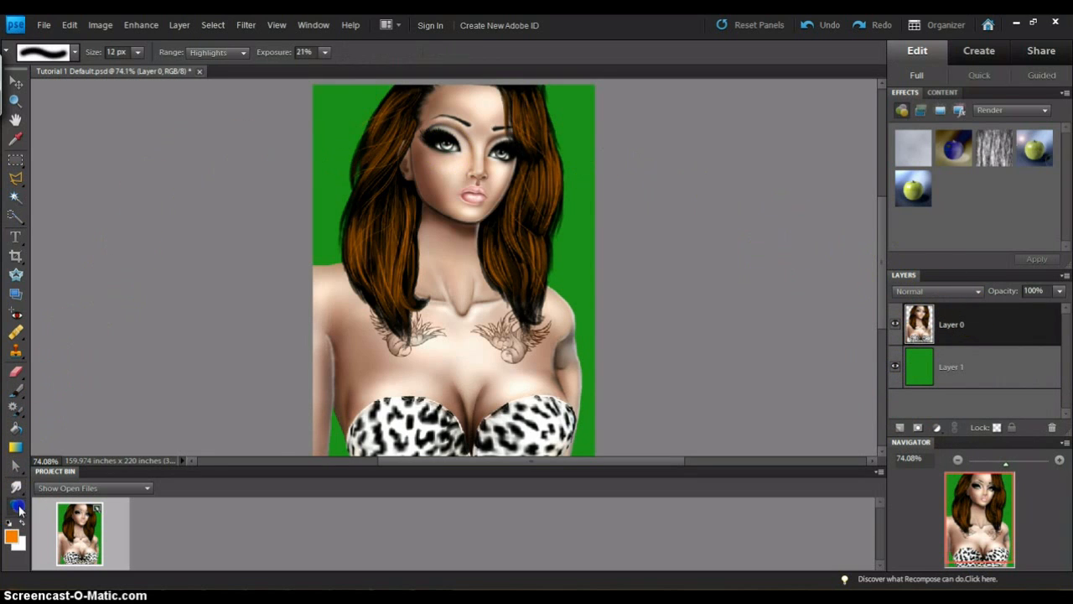
{"action": "right_click", "coordinate": [544, 144]}
{"action": "left_click", "coordinate": [673, 238]}
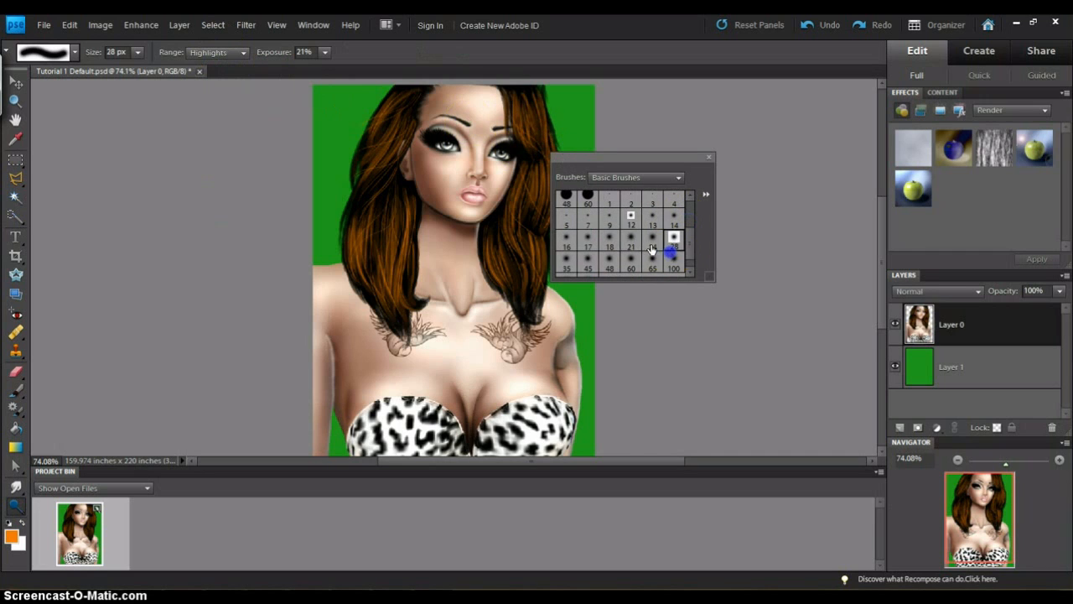
{"action": "left_click", "coordinate": [653, 260]}
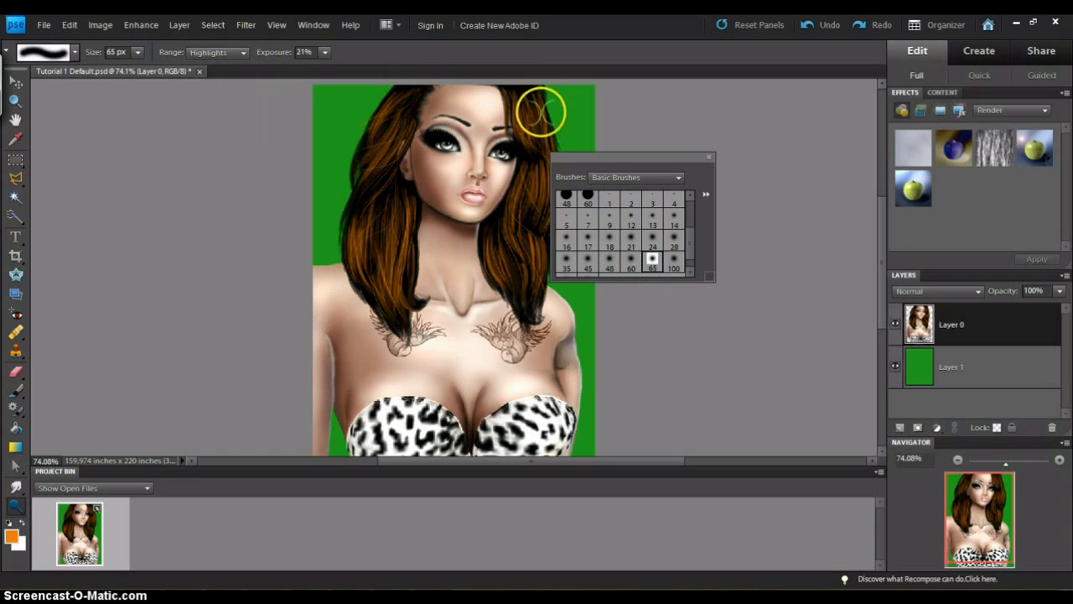
Step: Dodge the orange strands on both sides of the hair, from the crown to the lower lengths
{"action": "left_click", "coordinate": [541, 109]}
{"action": "mouse_move", "coordinate": [518, 107]}
{"action": "left_mouse_down"}
{"action": "mouse_move", "coordinate": [515, 98]}
{"action": "mouse_move", "coordinate": [524, 113]}
{"action": "left_mouse_up"}
{"action": "mouse_move", "coordinate": [554, 160]}
{"action": "left_mouse_down"}
{"action": "mouse_move", "coordinate": [535, 245]}
{"action": "mouse_move", "coordinate": [513, 266]}
{"action": "left_mouse_up"}
{"action": "left_click", "coordinate": [394, 122]}
{"action": "left_click", "coordinate": [393, 103]}
{"action": "left_click", "coordinate": [400, 240]}
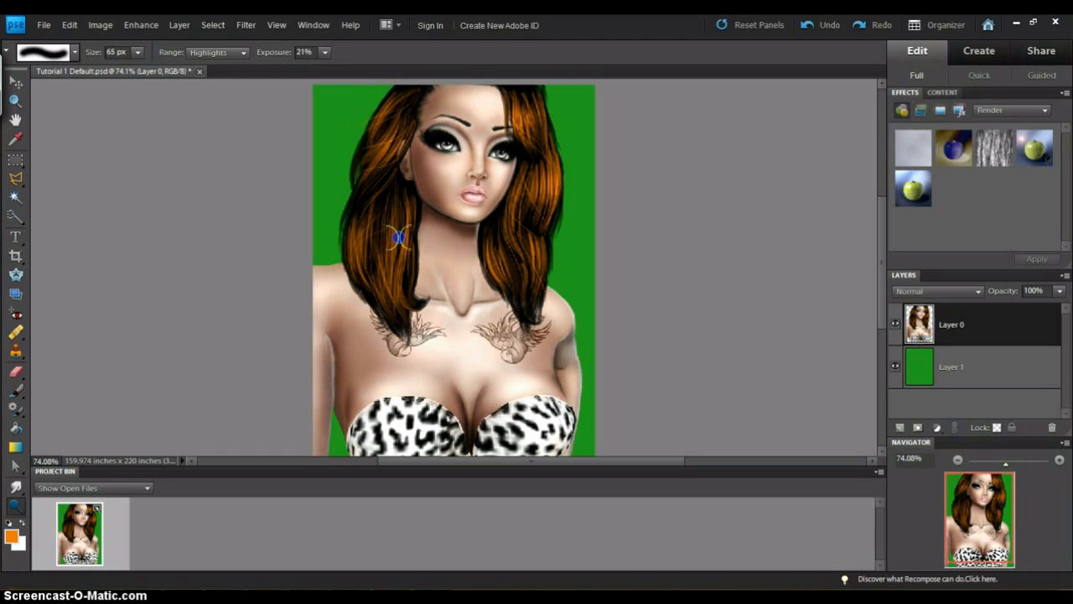
{"action": "left_click", "coordinate": [376, 268]}
{"action": "left_click", "coordinate": [360, 245]}
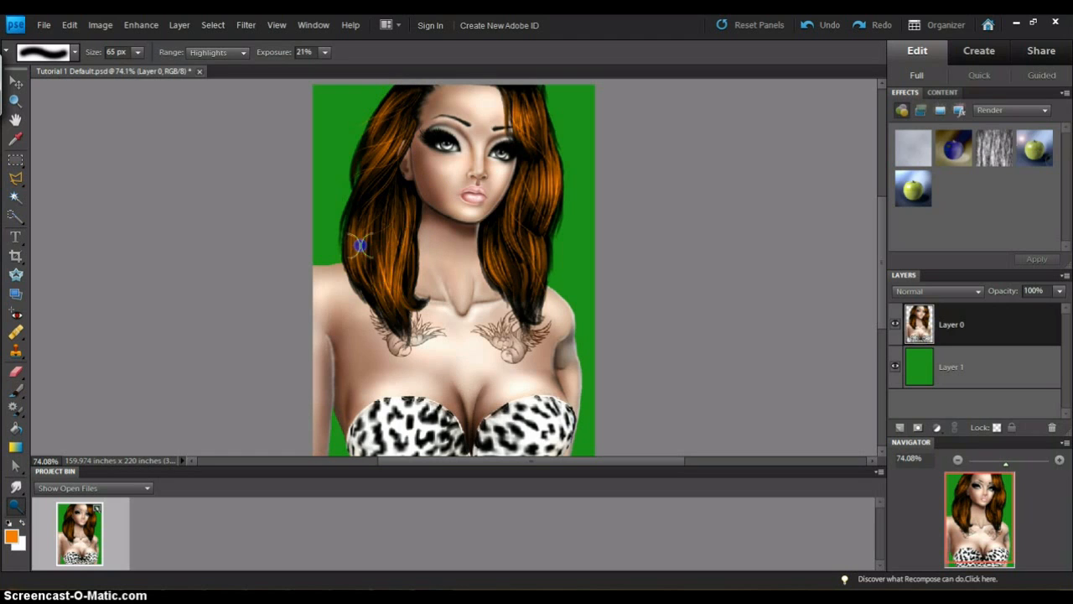
{"action": "left_click", "coordinate": [360, 245]}
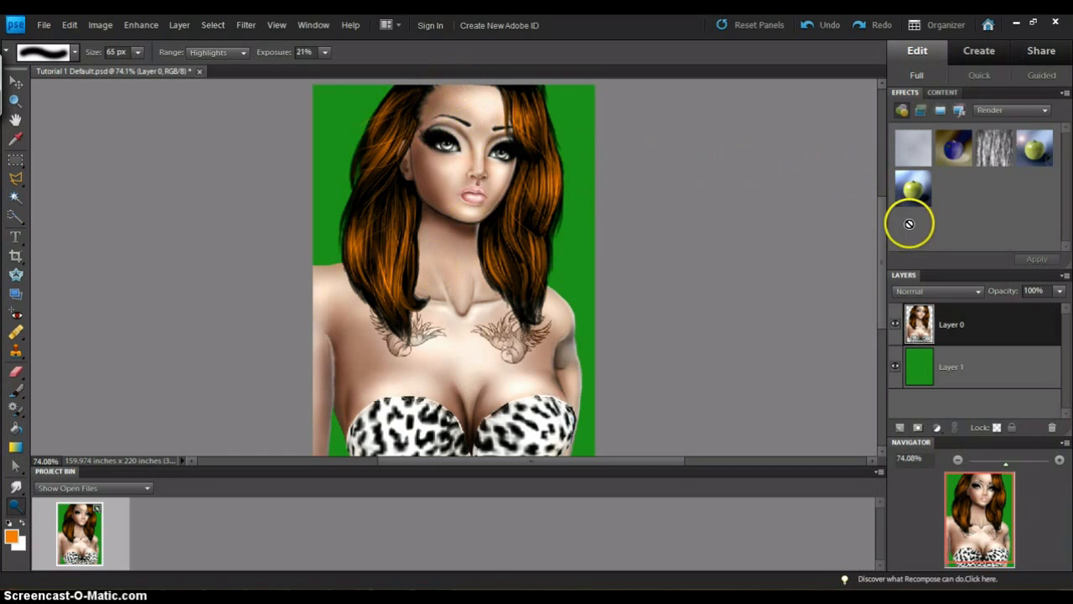
{"action": "left_click_drag", "start_coordinate": [882, 264], "coordinate": [882, 265]}
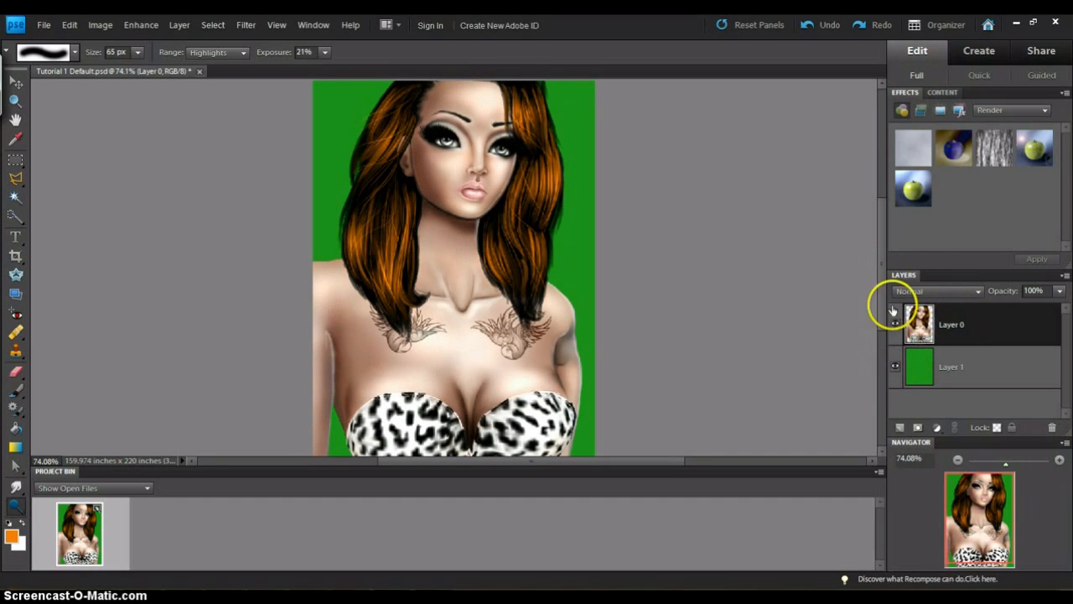
{"action": "left_click_drag", "start_coordinate": [879, 254], "coordinate": [880, 254]}
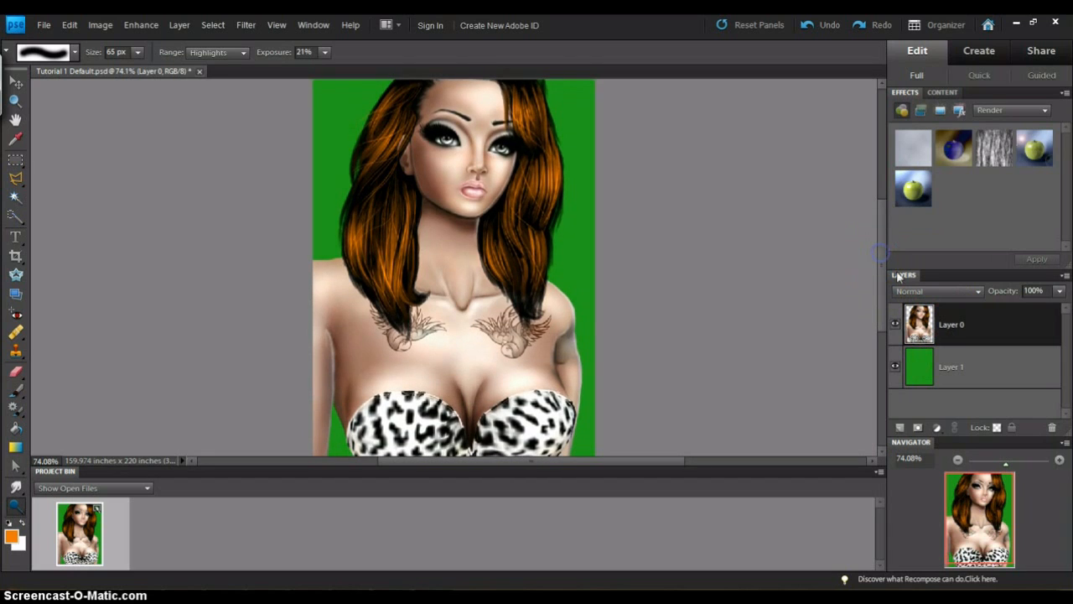